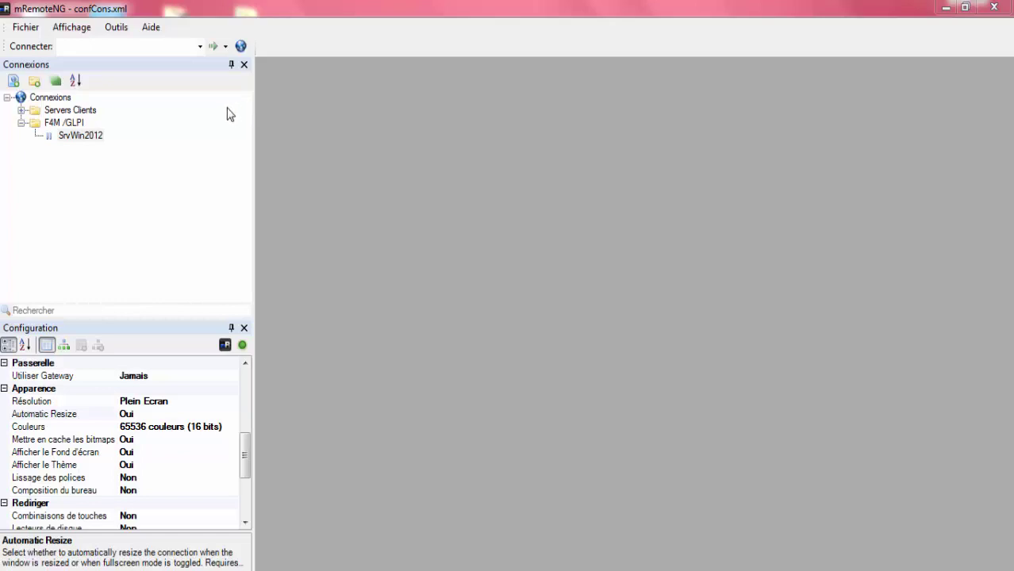
- Collapse the F4M /GLPI folder in the Connexions tree to display the folder's own connection settings
left_click(22, 123)
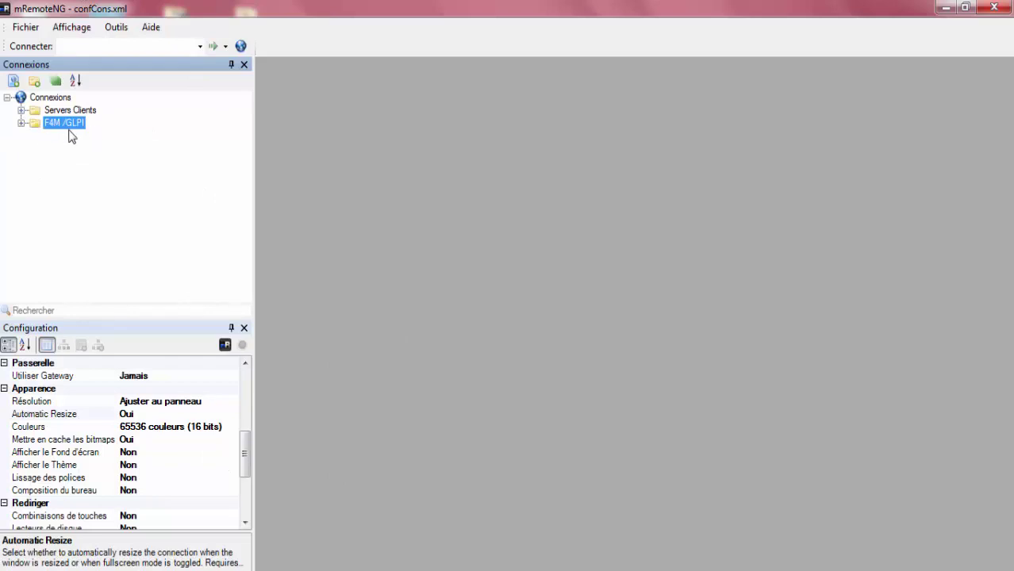
- Select SrvWin2012 under F4M /GLPI and connect to it at 192.168.1.6
left_click(22, 124)
left_click(73, 137)
left_click_drag(235, 461, 239, 407)
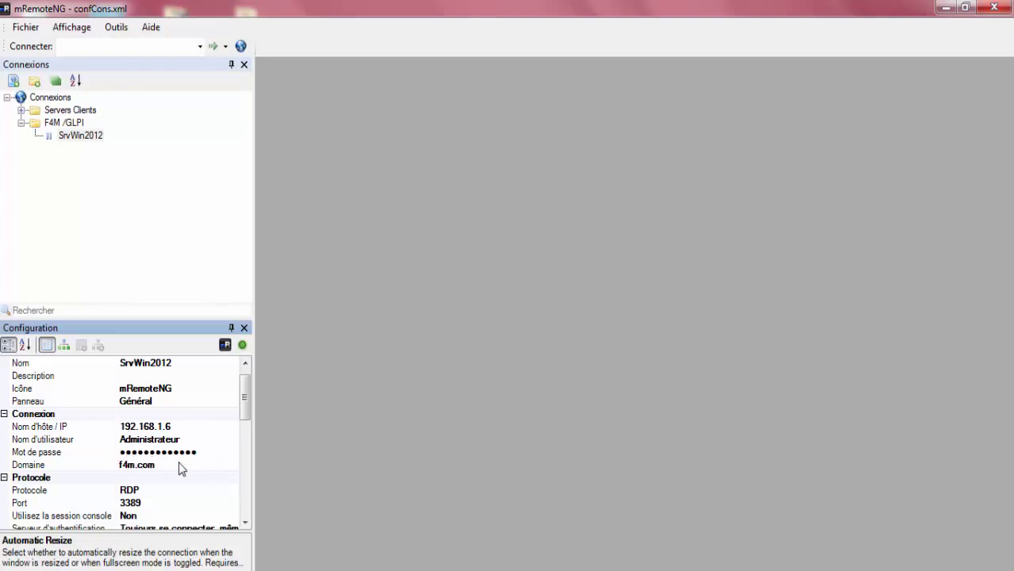
double_click(75, 137)
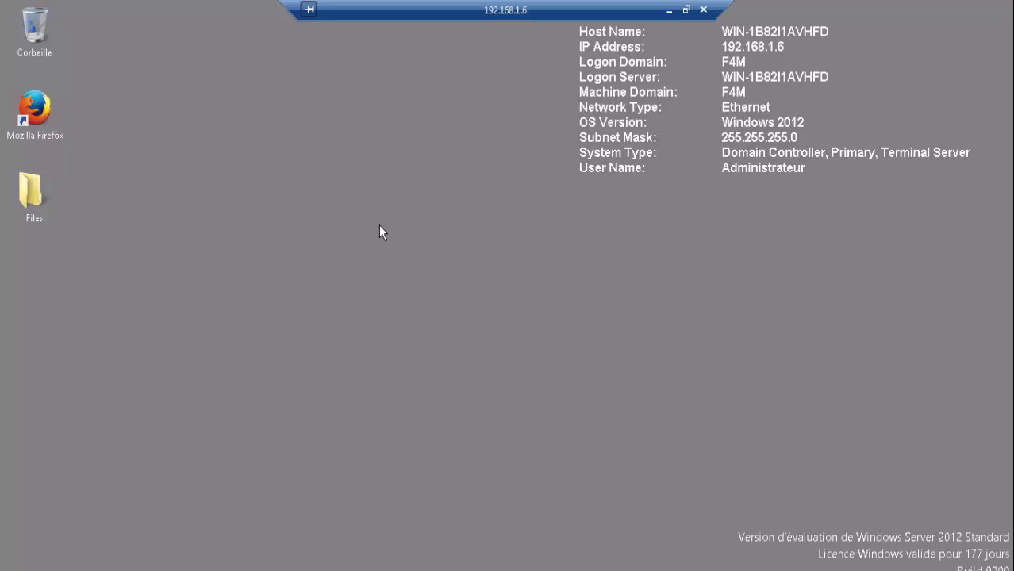
- Refresh the remote desktop with Actualiser and open the desktop Files folder
right_click(299, 128)
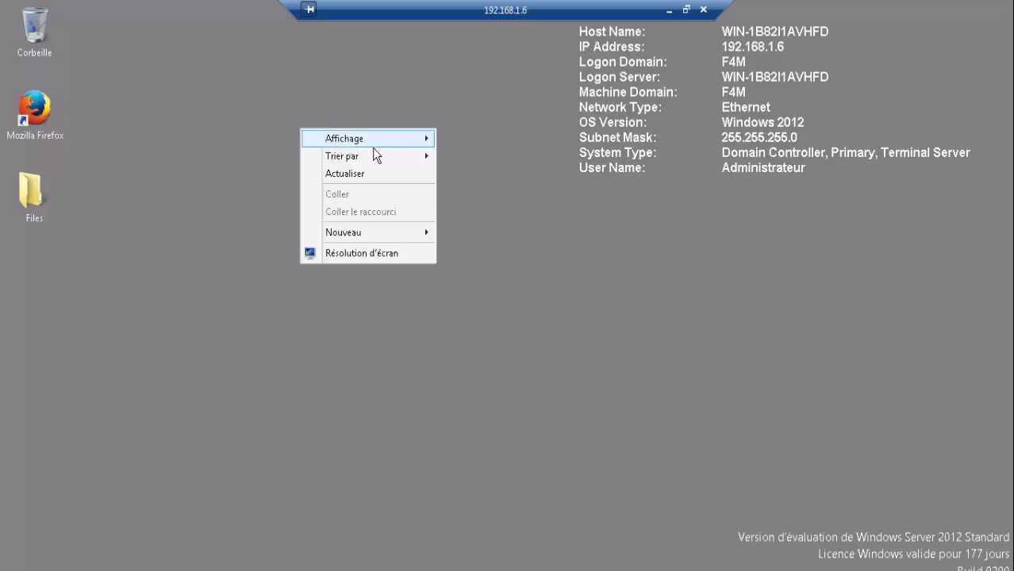
left_click(375, 172)
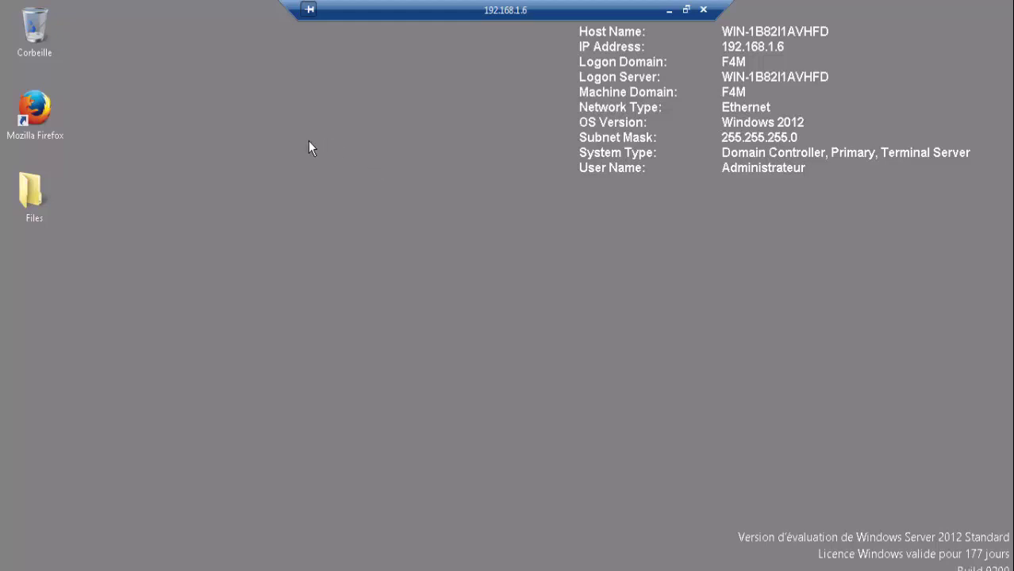
double_click(60, 203)
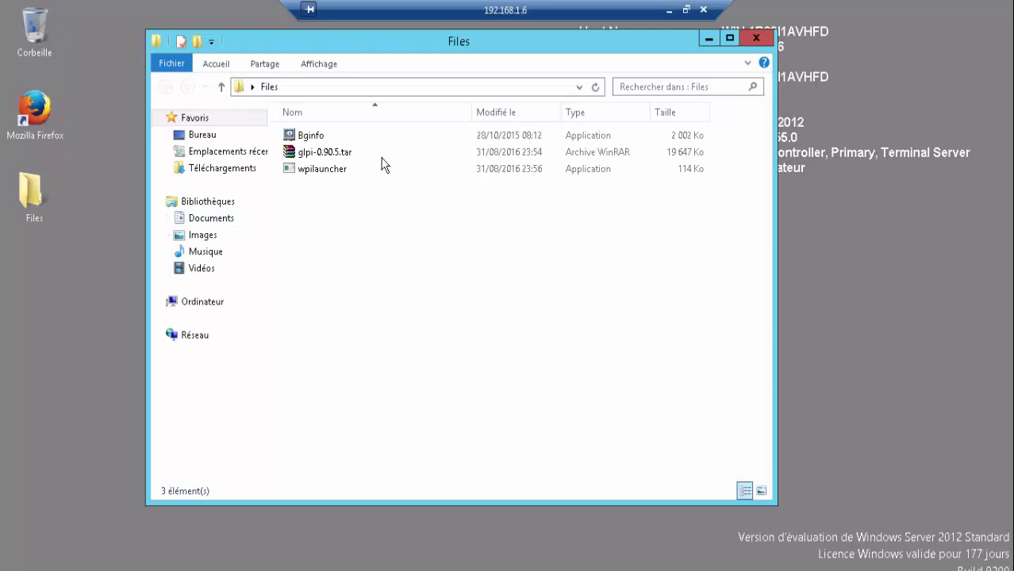
- Look over Bginfo, glpi-0.90.5.tar and wpilauncher, shift the window left, then minimize it
left_click(373, 151)
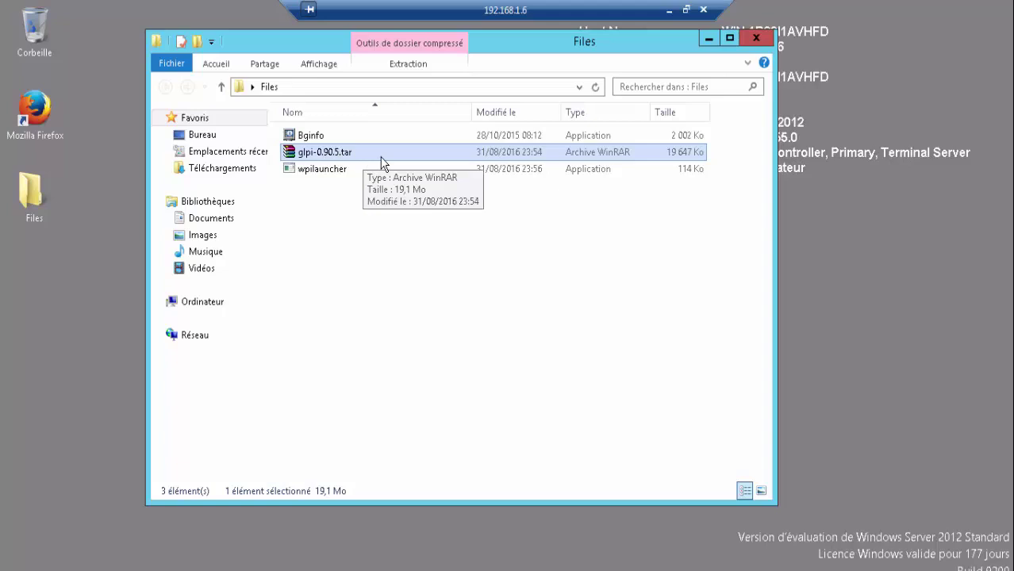
left_click(356, 167)
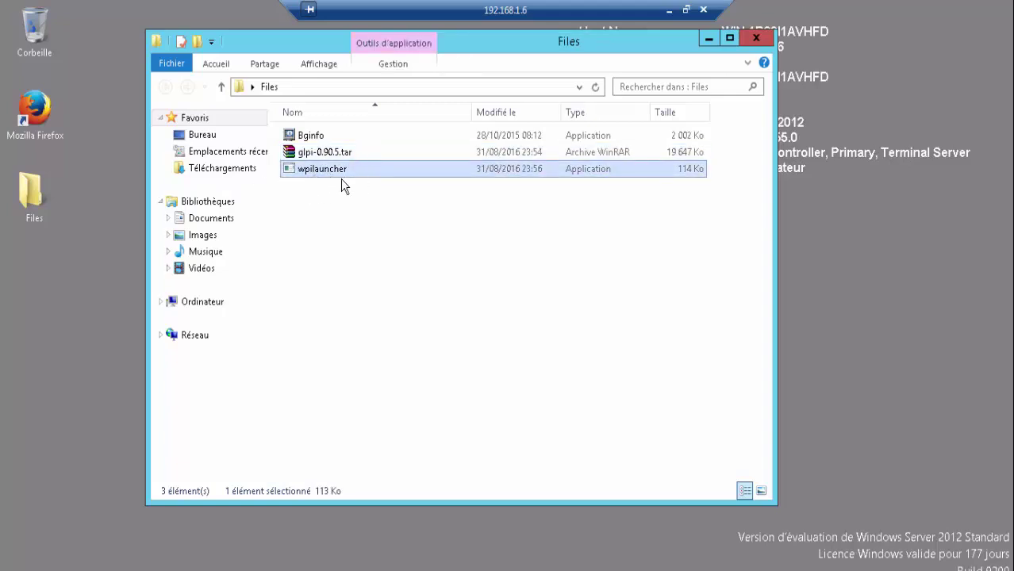
mouse_move(354, 168)
left_click_drag(382, 49, 300, 55)
left_click(268, 139)
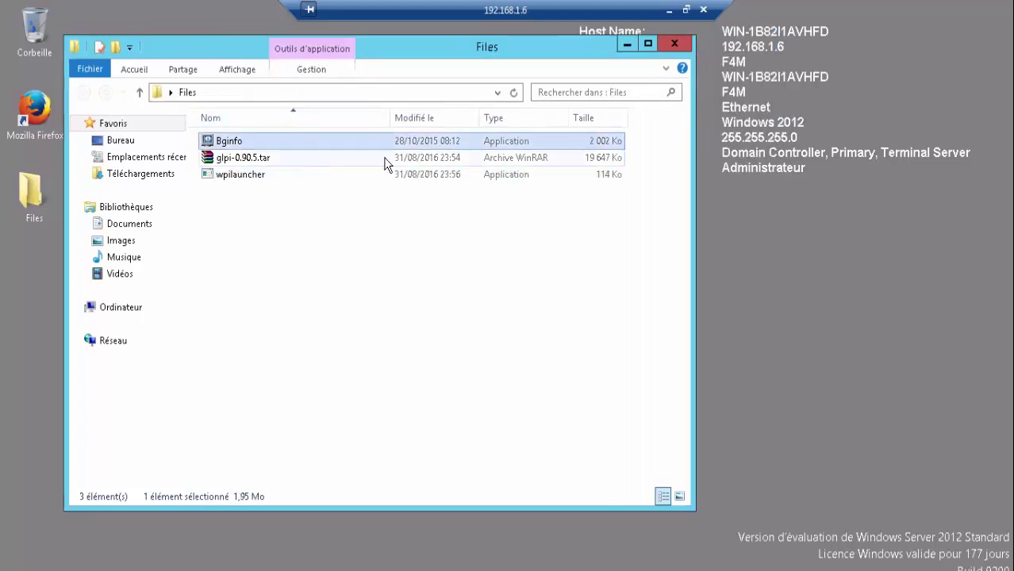
left_click_drag(333, 72, 327, 57)
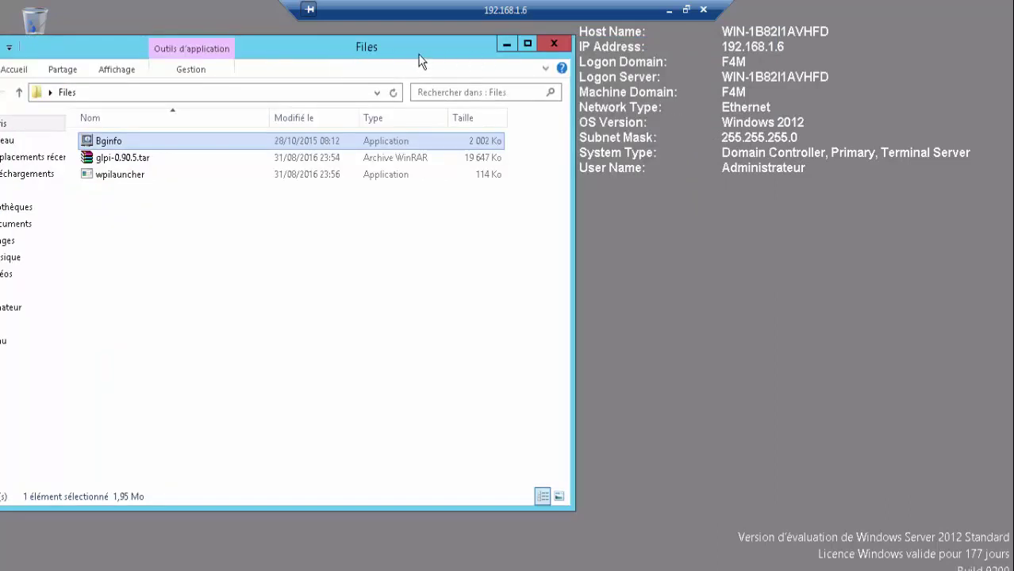
left_click(500, 45)
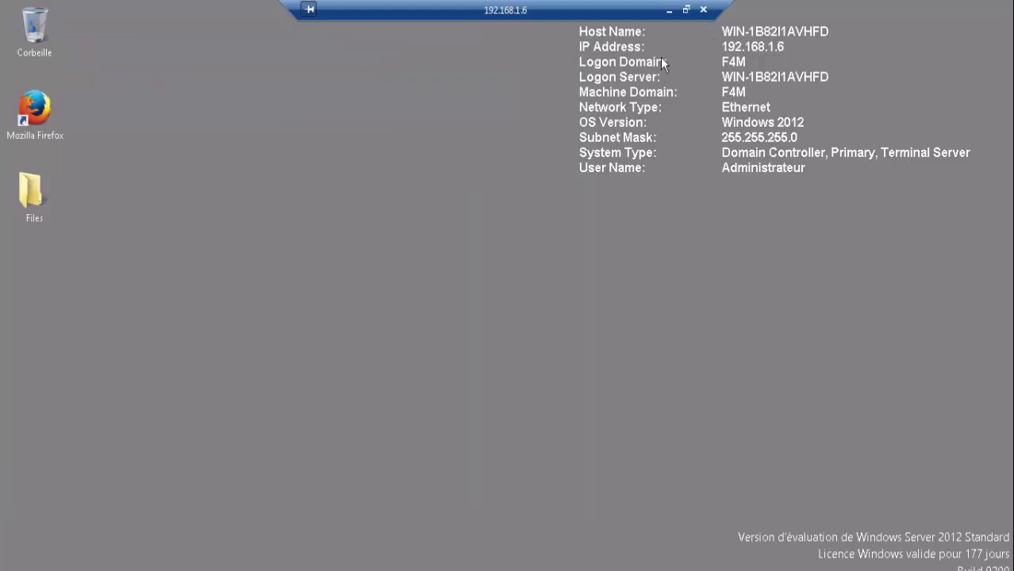
- Reopen the Files folder, reposition its window, and bring up Server Manager from the taskbar
left_click_drag(568, 19, 556, 39)
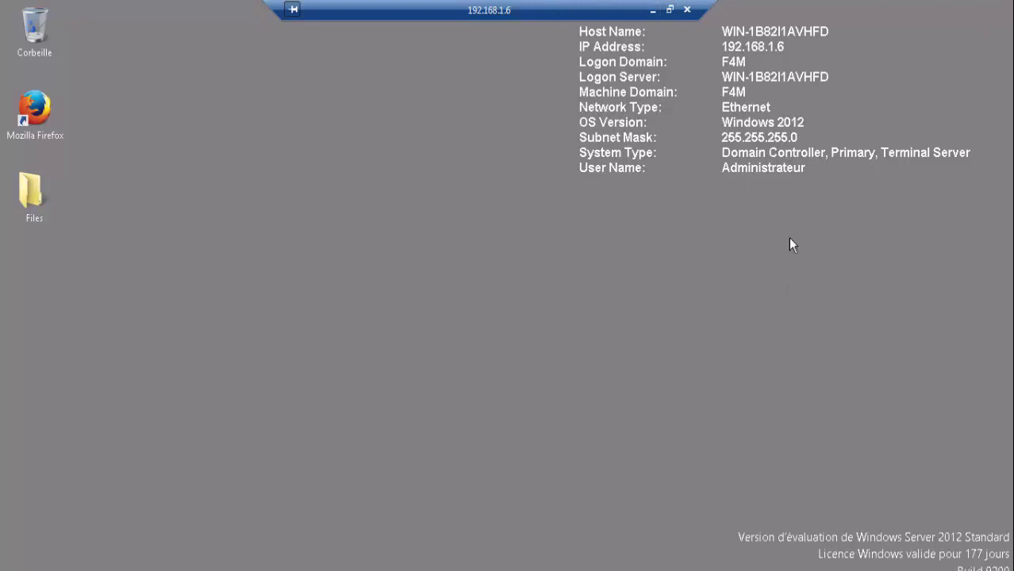
double_click(31, 217)
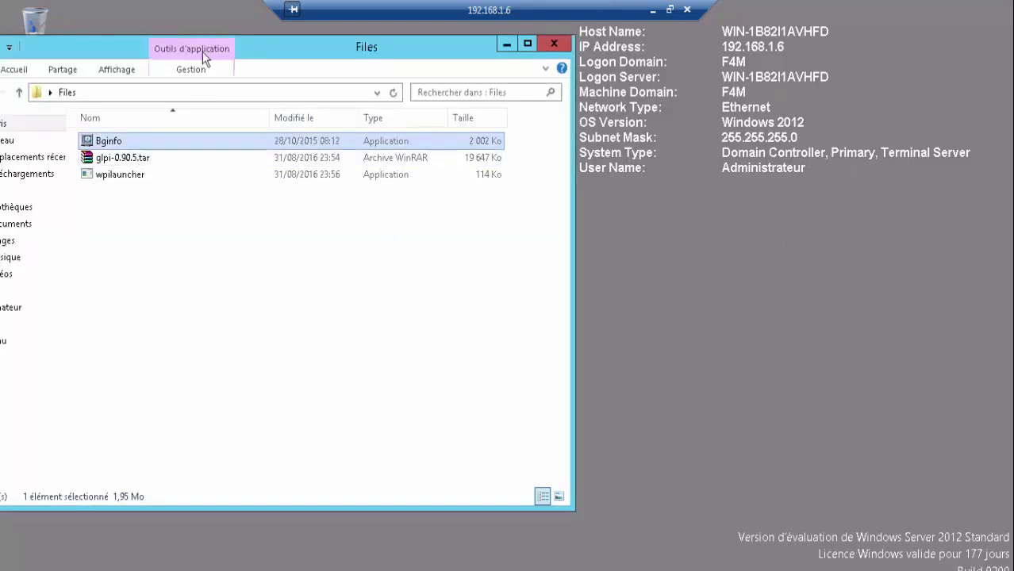
left_click_drag(295, 51, 449, 63)
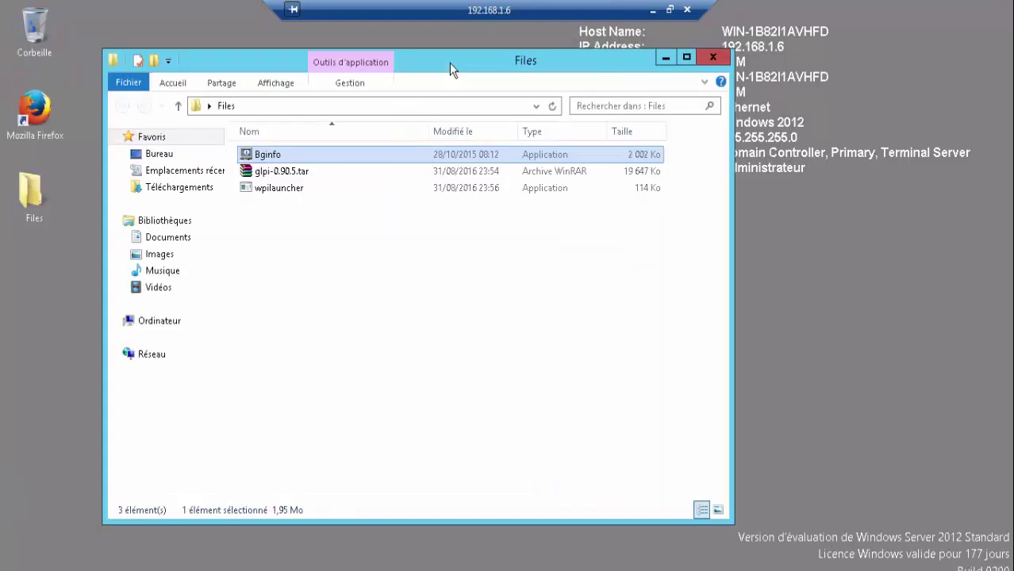
mouse_move(368, 198)
left_click_drag(425, 59, 431, 38)
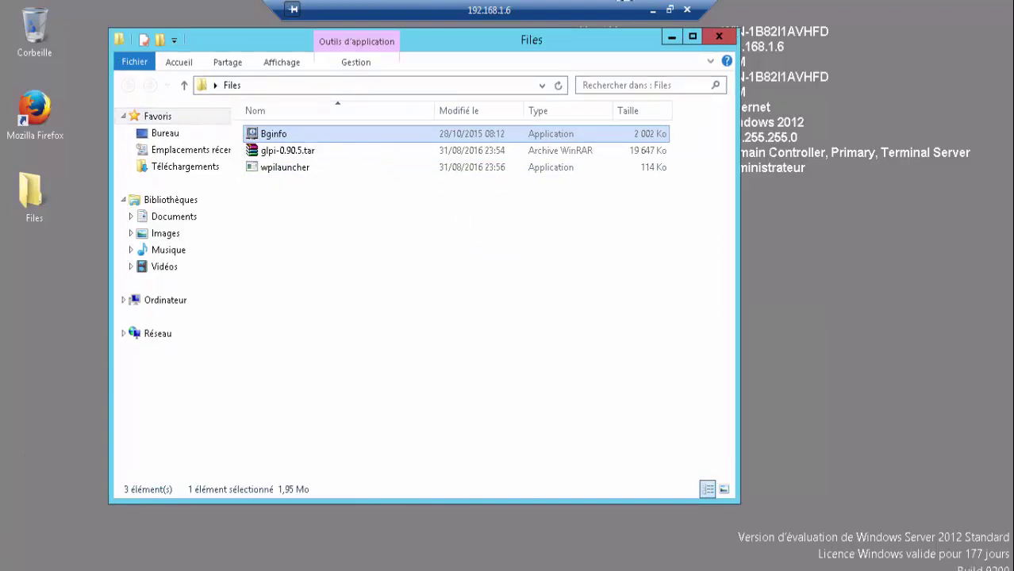
left_click(32, 547)
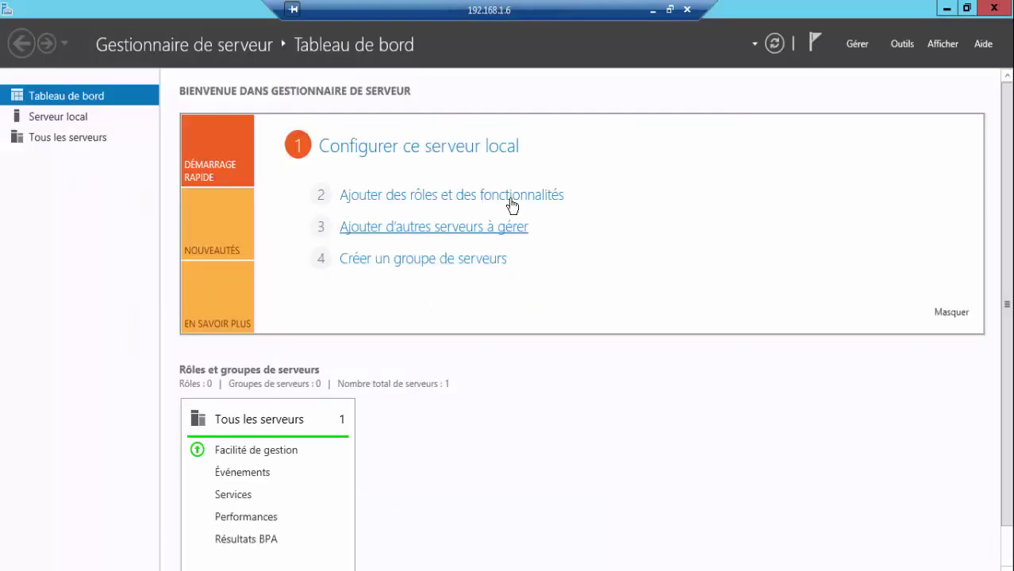
- Run Add Roles and Features on the local server, selecting .NET Framework 3.5 features for installation
left_click(527, 198)
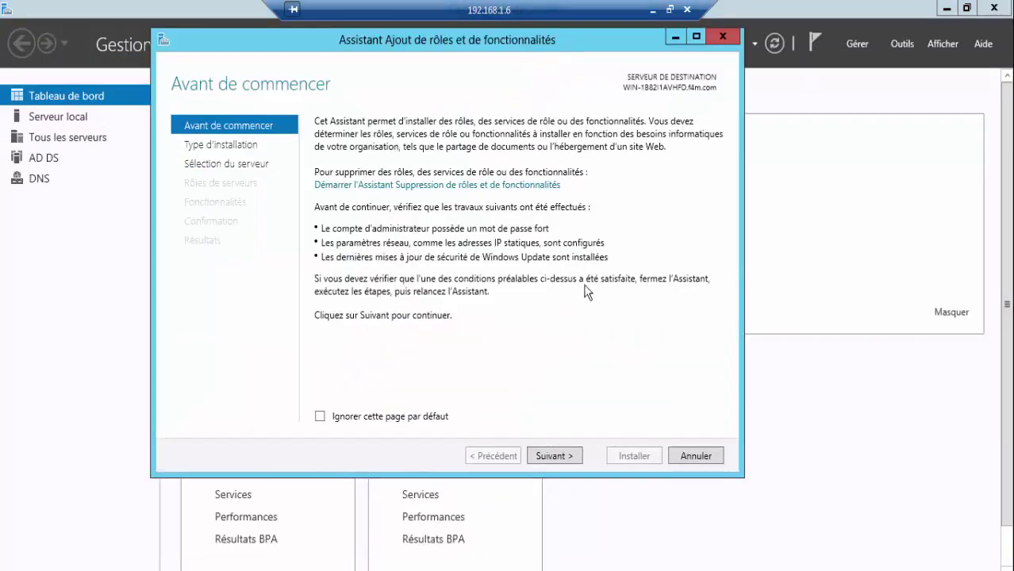
left_click(561, 457)
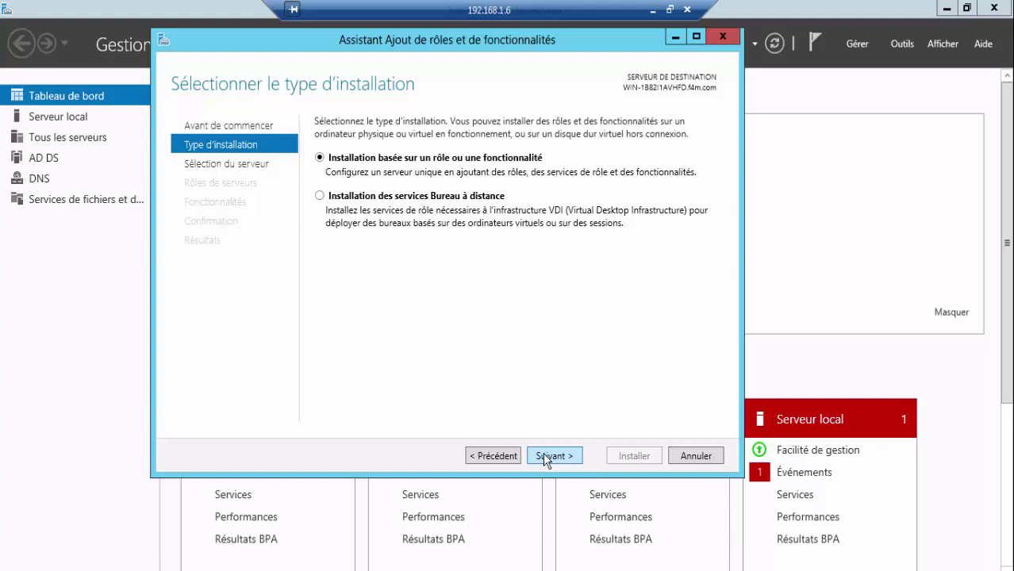
left_click(548, 457)
left_click(551, 460)
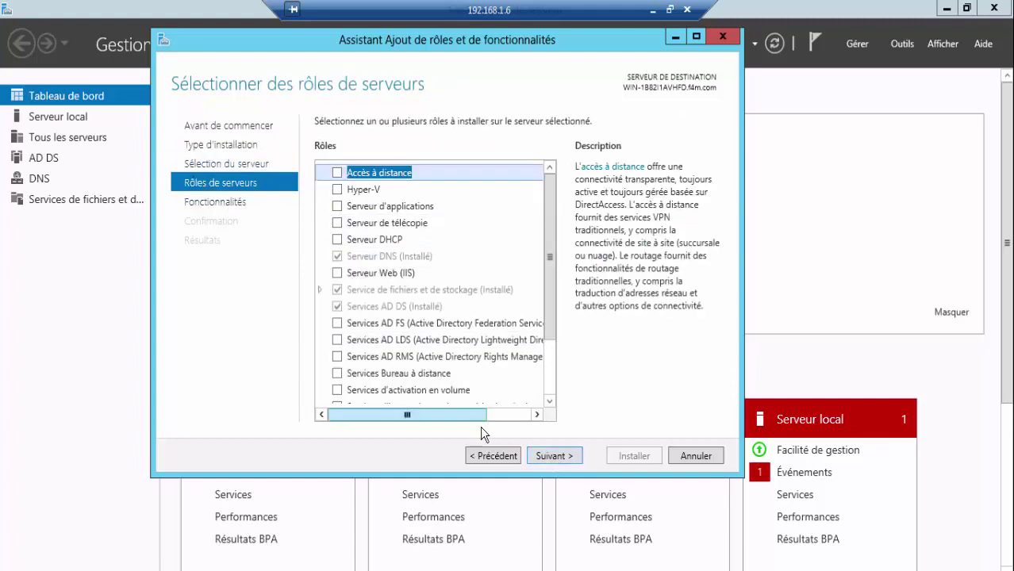
left_click(536, 457)
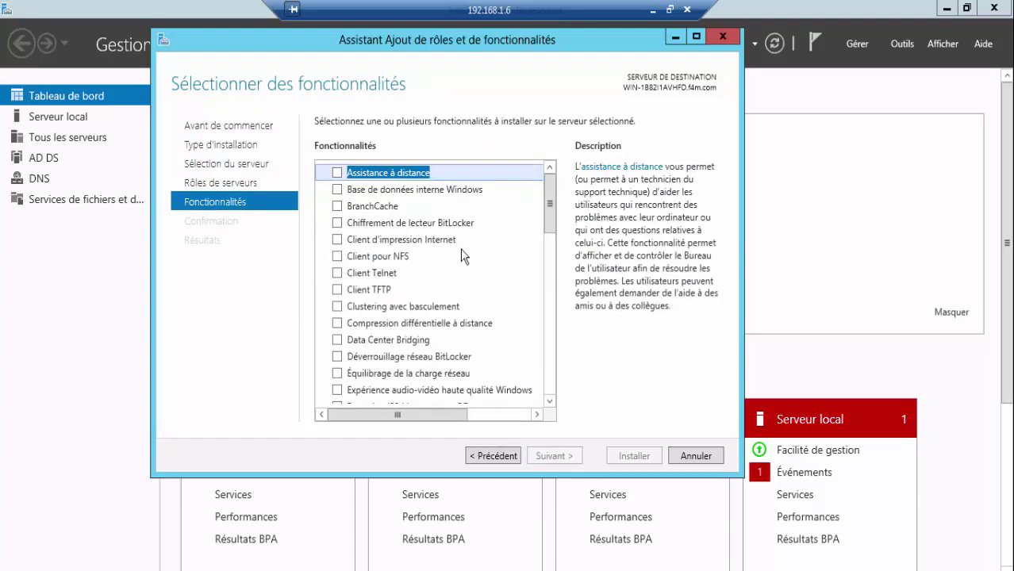
left_click_drag(553, 222, 553, 275)
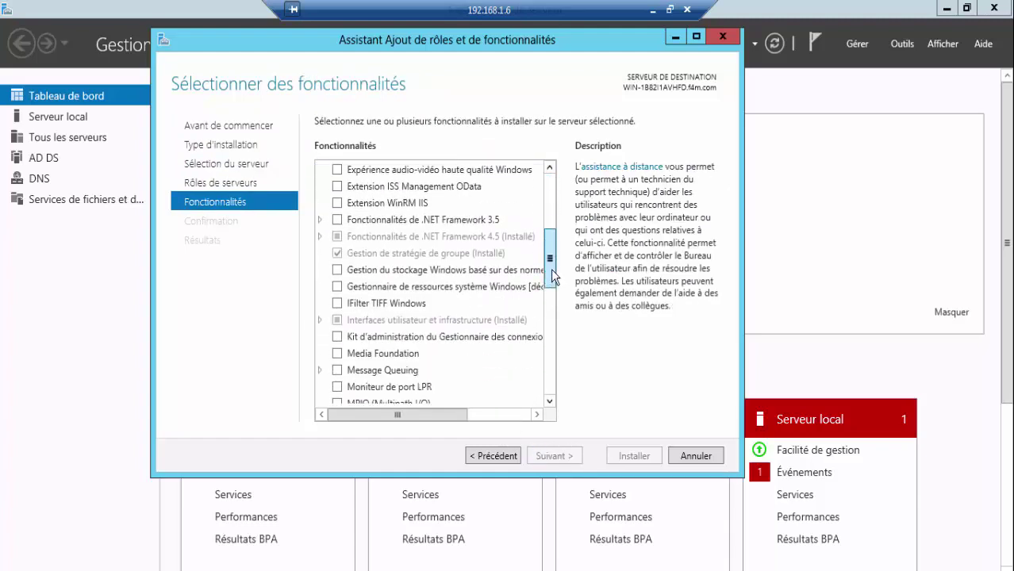
left_click(337, 221)
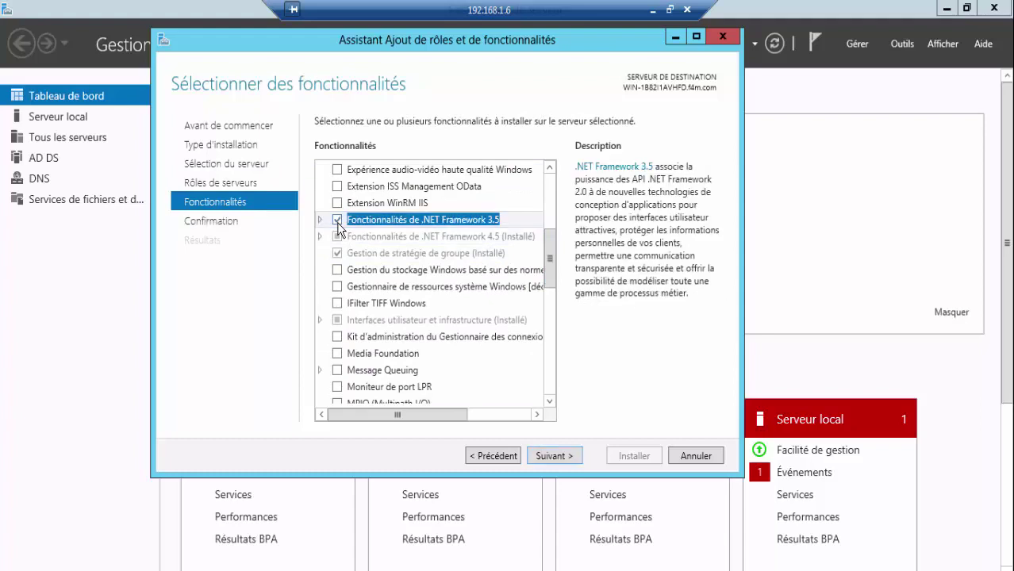
left_click(321, 222)
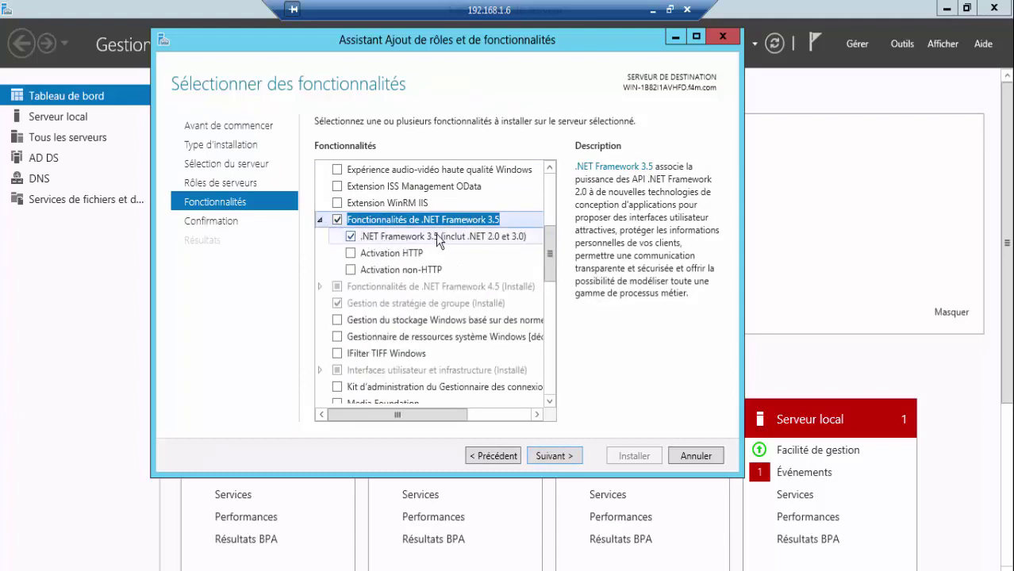
left_click(558, 471)
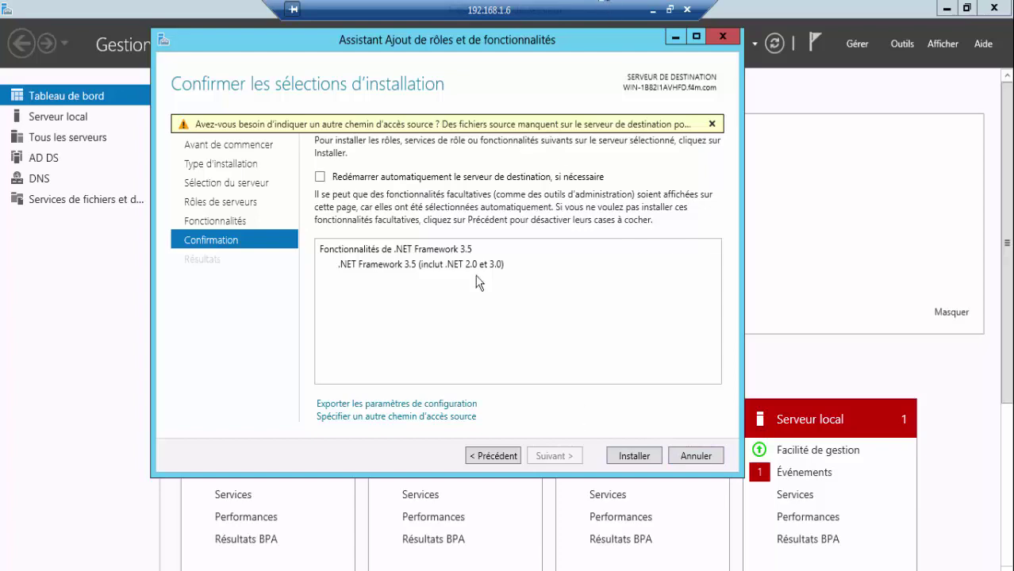
- Browse in Explorer to the DVD's D:\sources\sxs folder for the alternate source
left_click(385, 418)
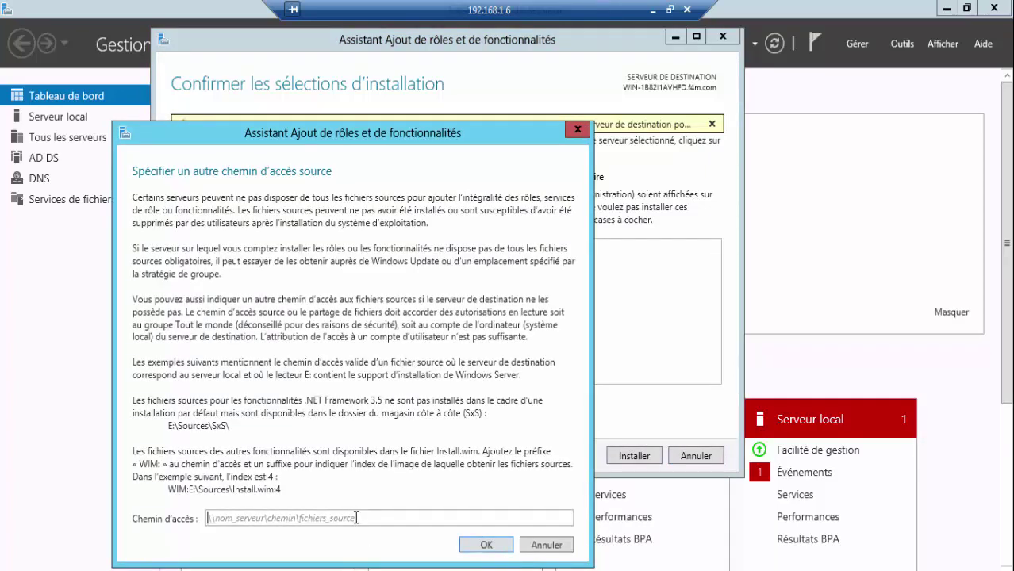
left_click(123, 570)
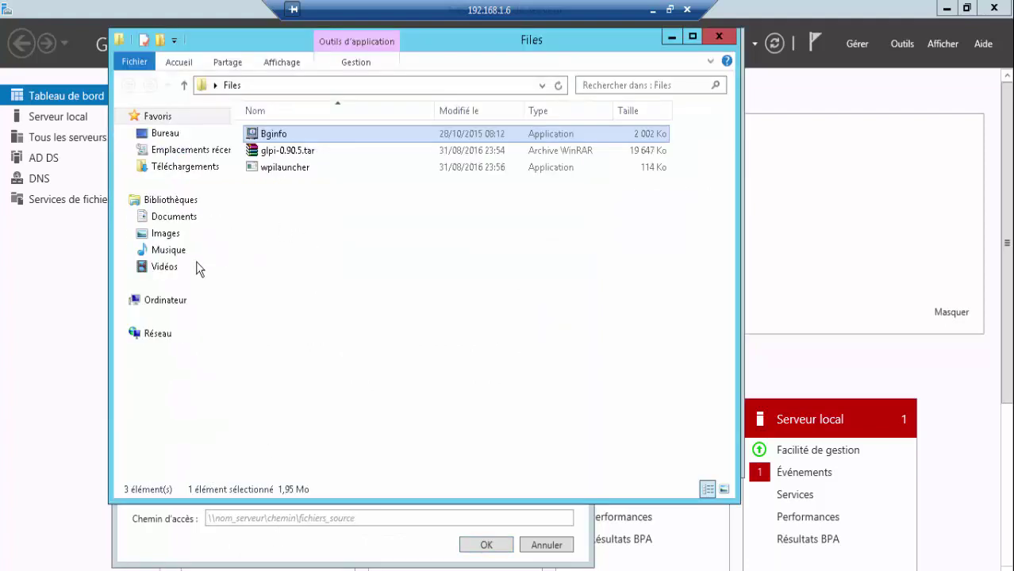
left_click(168, 301)
left_click(167, 300)
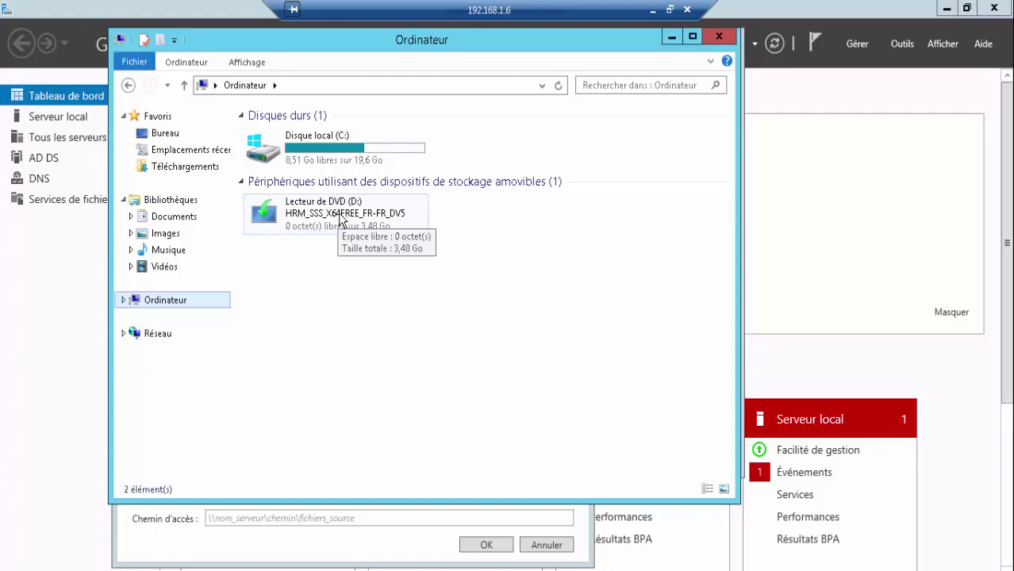
right_click(382, 218)
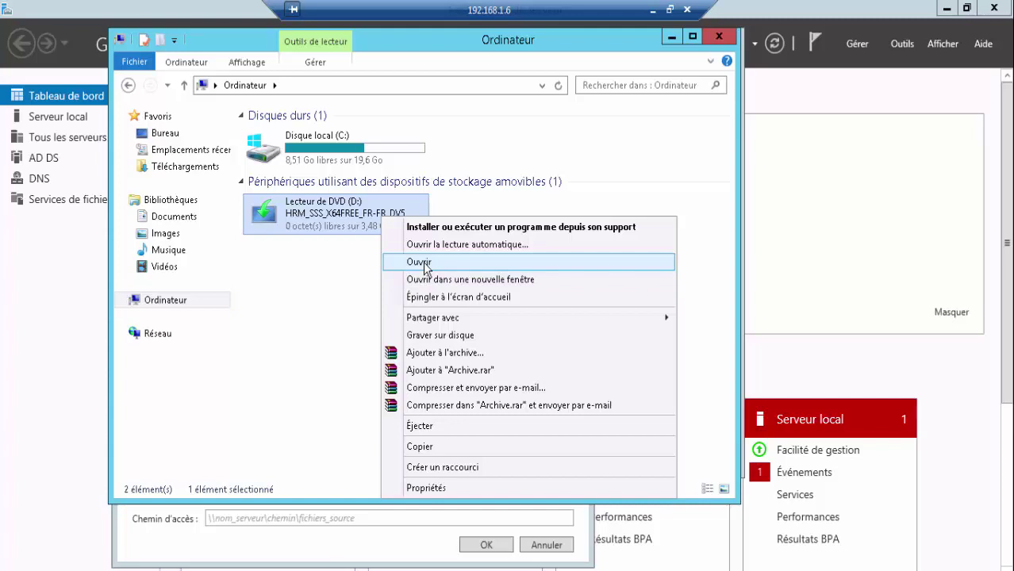
left_click(425, 264)
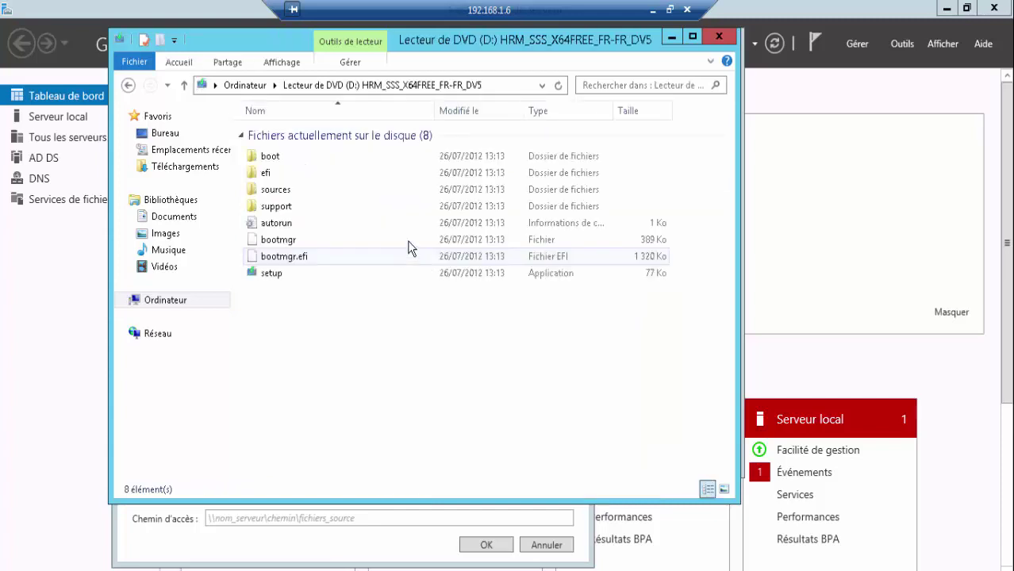
double_click(304, 189)
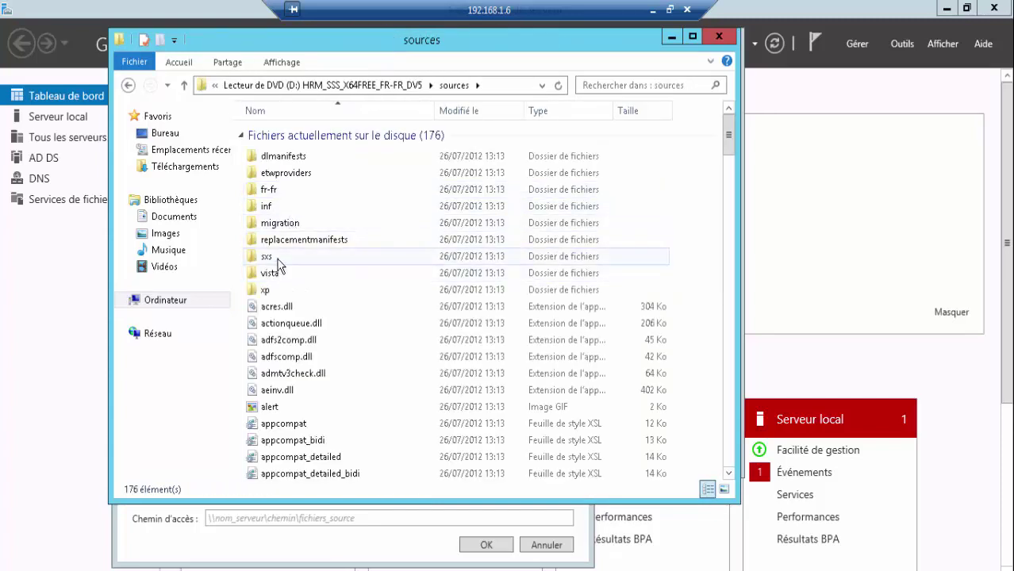
double_click(276, 258)
- Copy the D:\sources\sxs path and set it as the alternate source path
left_click(514, 85)
key("super+c")
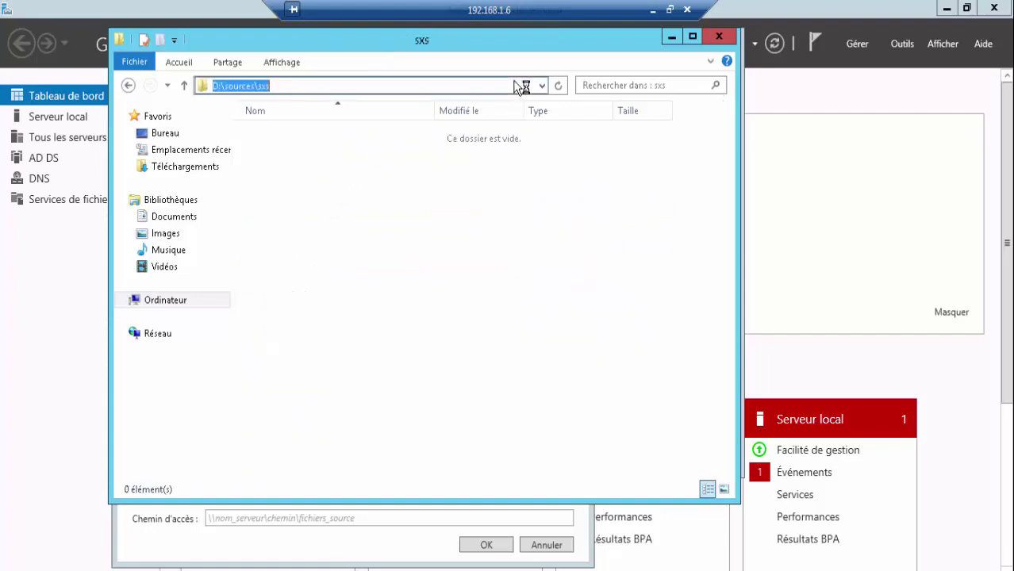
right_click(243, 93)
left_click(270, 136)
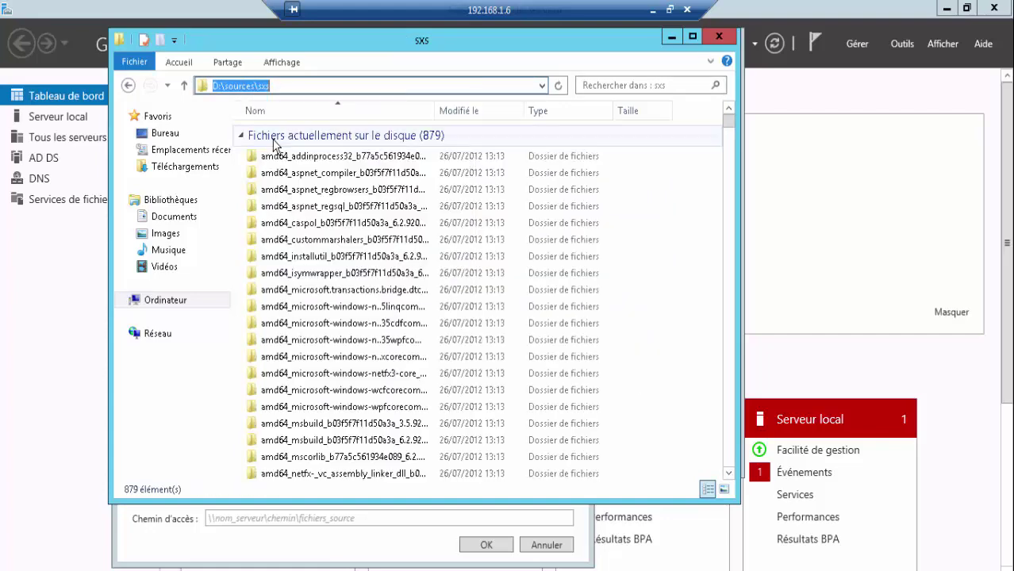
left_click(721, 37)
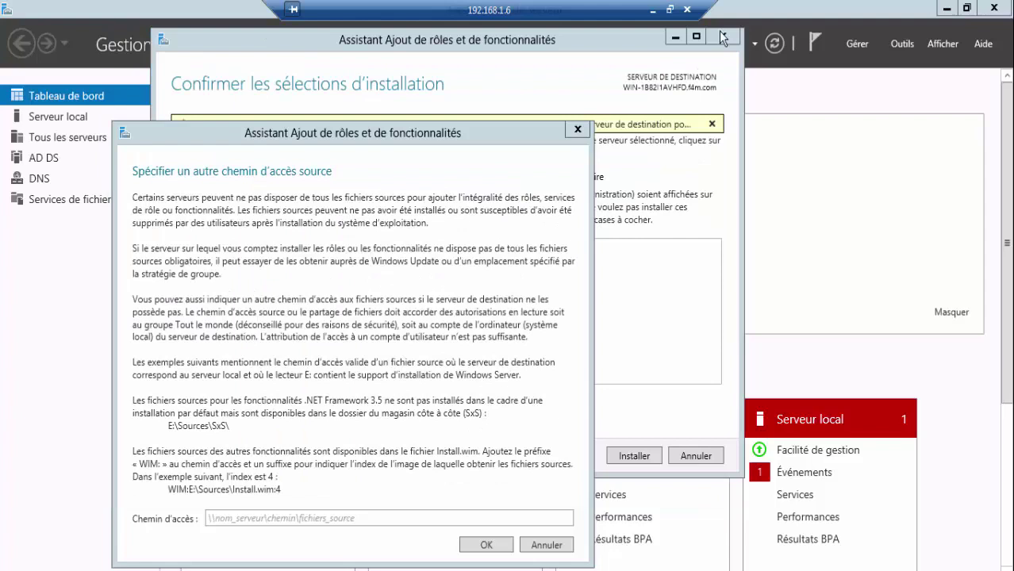
right_click(320, 517)
left_click(359, 563)
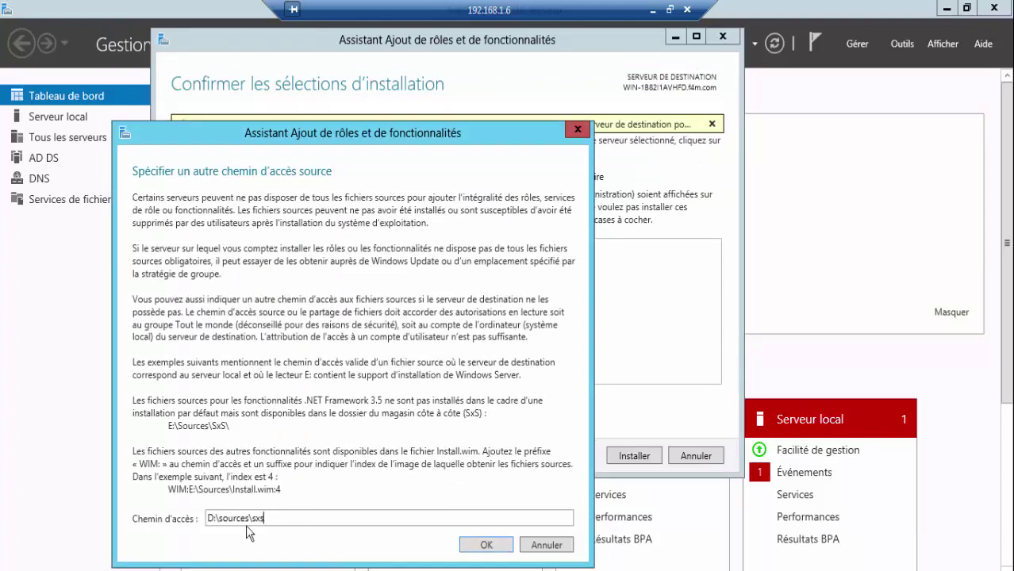
double_click(250, 518)
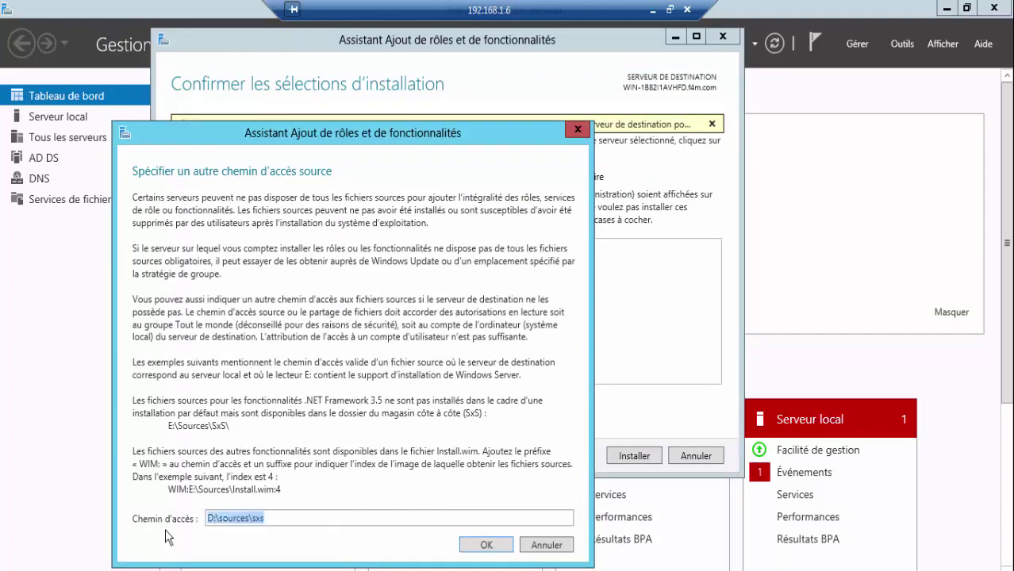
left_click(483, 546)
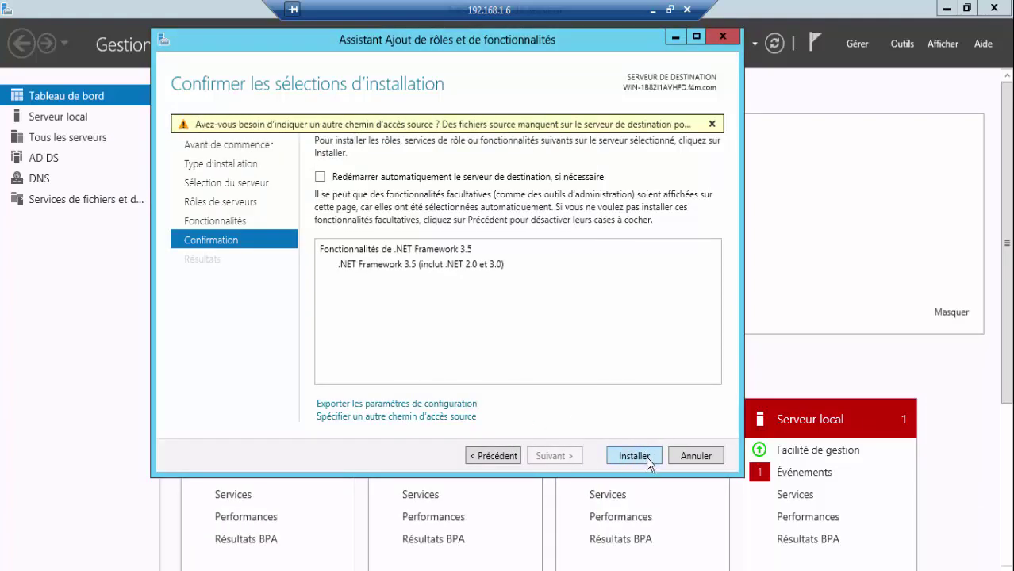
- Start the .NET Framework 3.5 installation and minimise the full-screen remote session
left_click(646, 457)
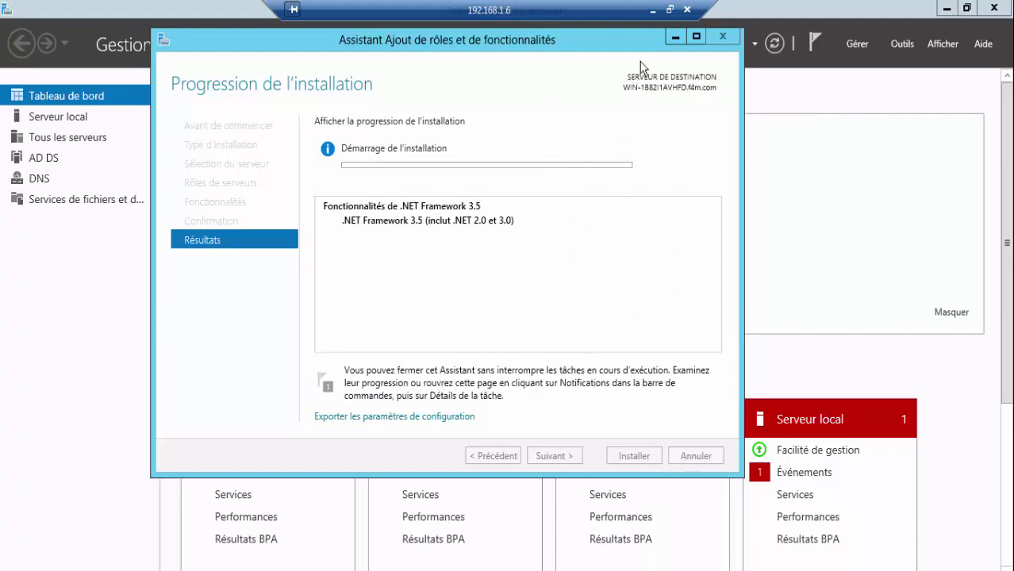
left_click(651, 10)
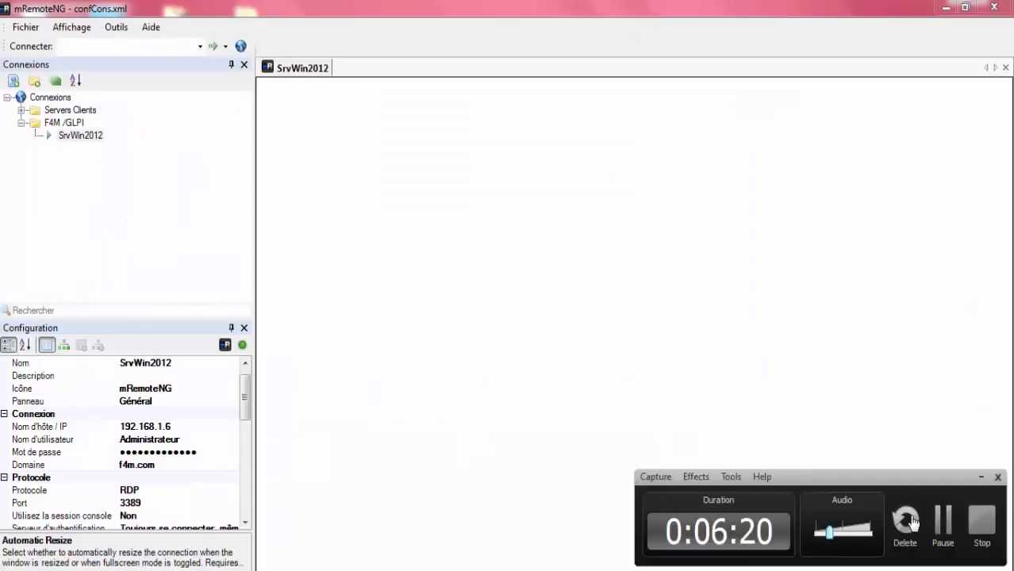
- Put the SrvWin2012 session back into full screen with Plein écran (RDP)
right_click(295, 70)
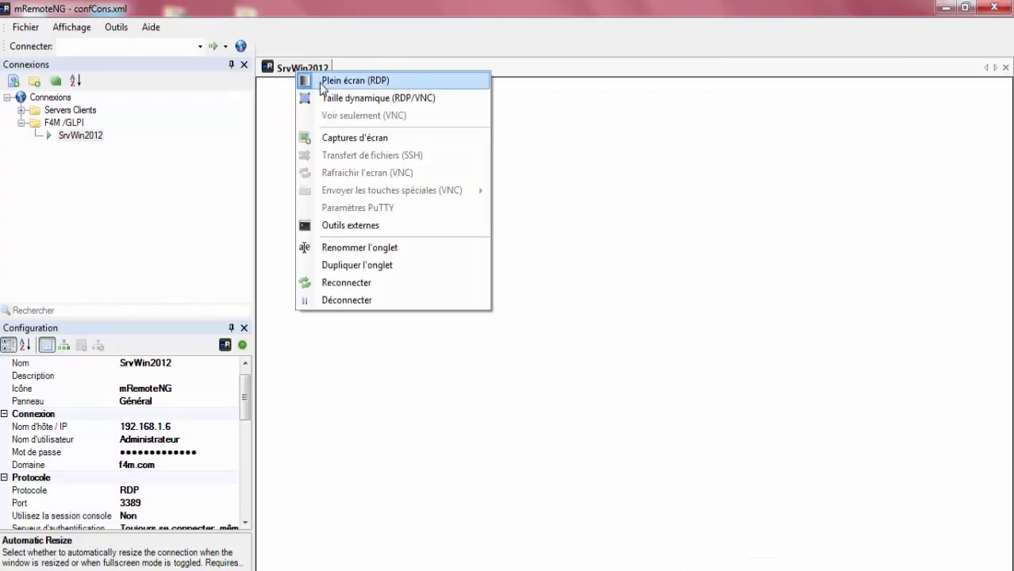
left_click(327, 82)
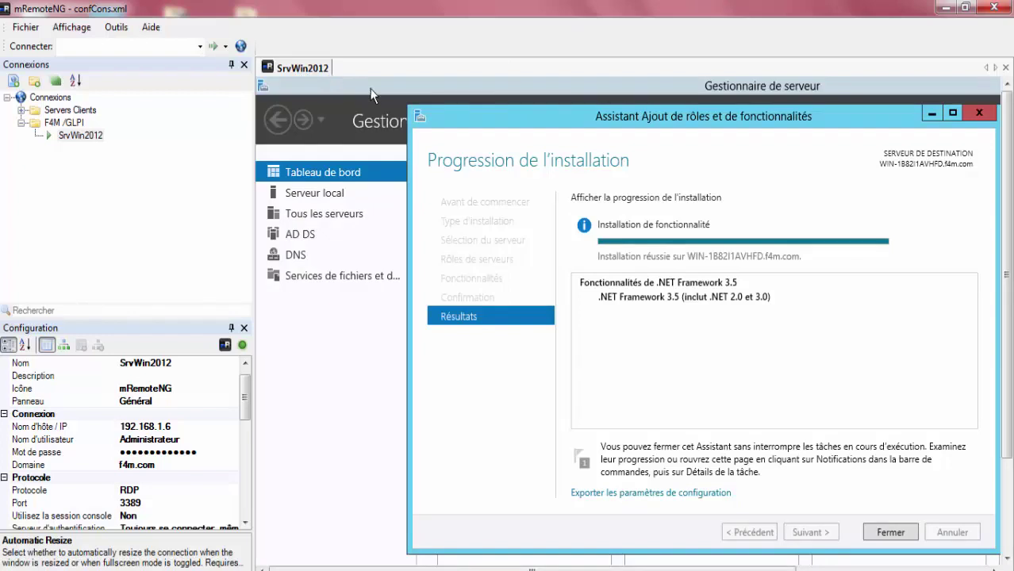
right_click(299, 68)
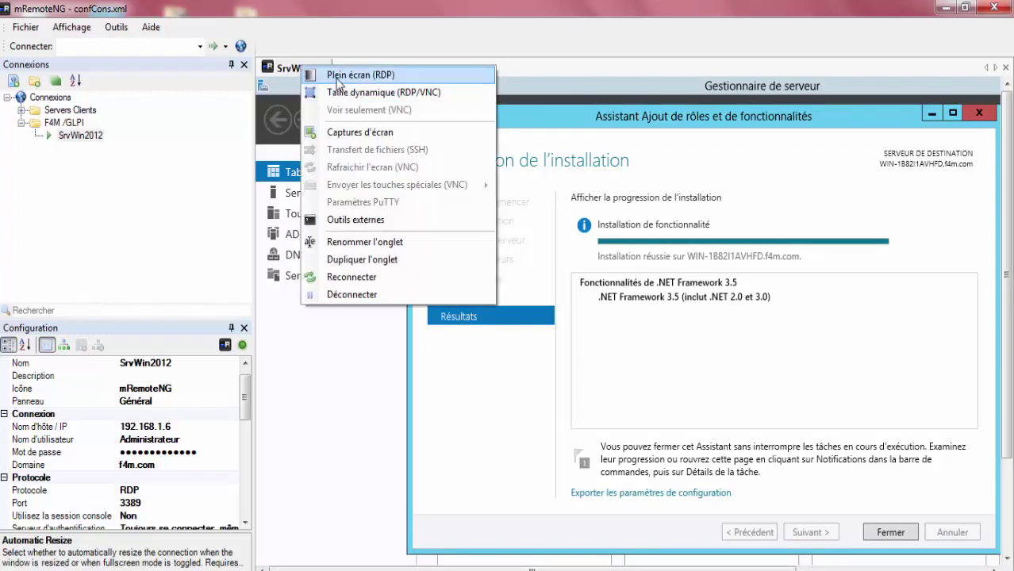
left_click(337, 79)
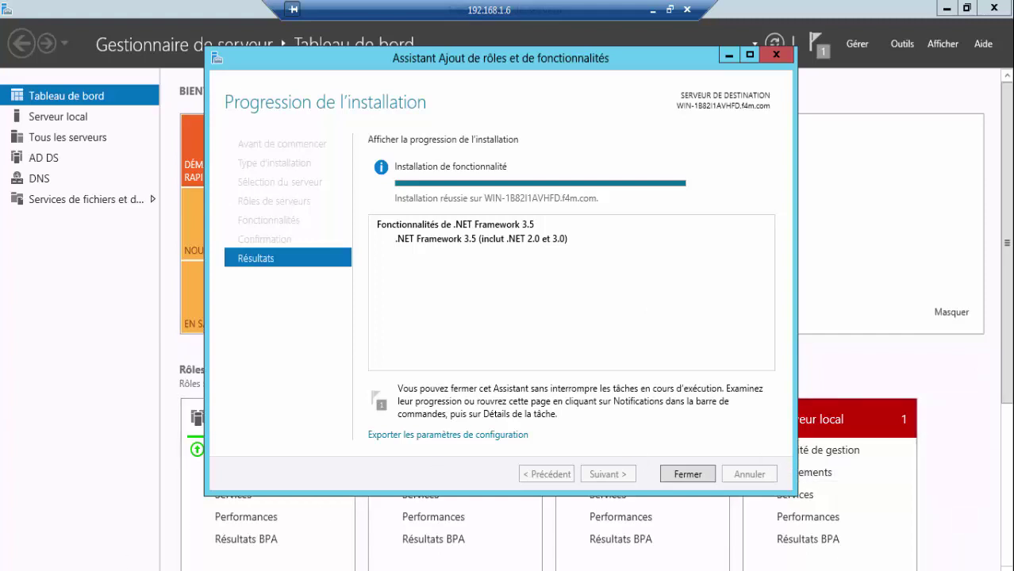
- Check the DVD (D:) sources\sxs folder in Explorer, close it, then close the finished wizard
left_click(120, 570)
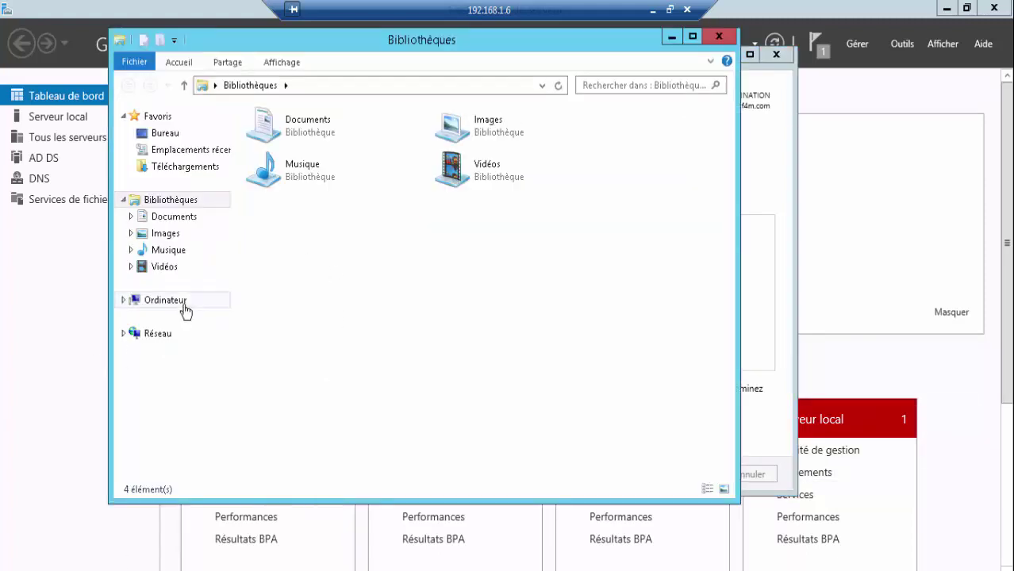
left_click(184, 303)
right_click(381, 229)
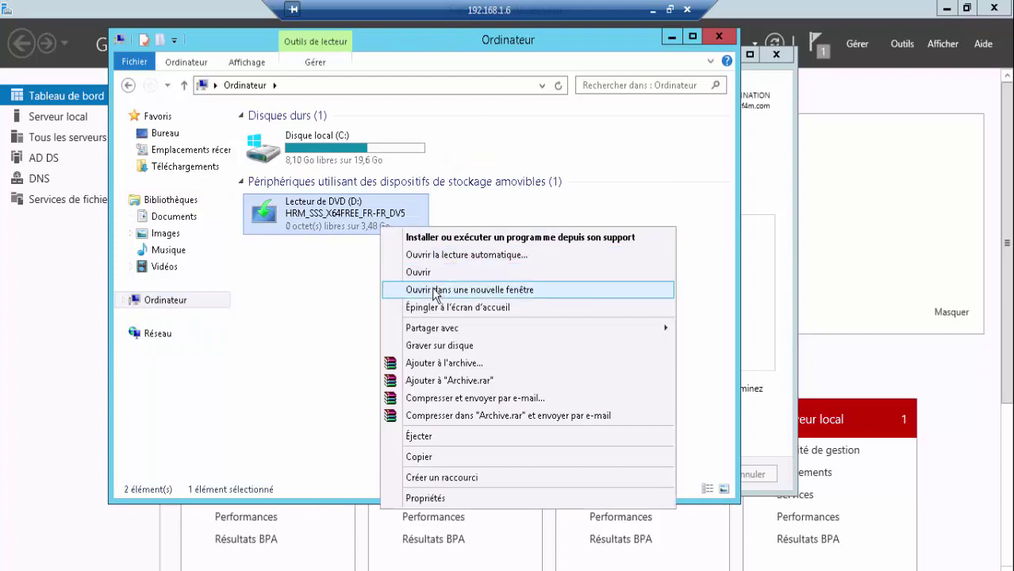
left_click(434, 273)
double_click(317, 188)
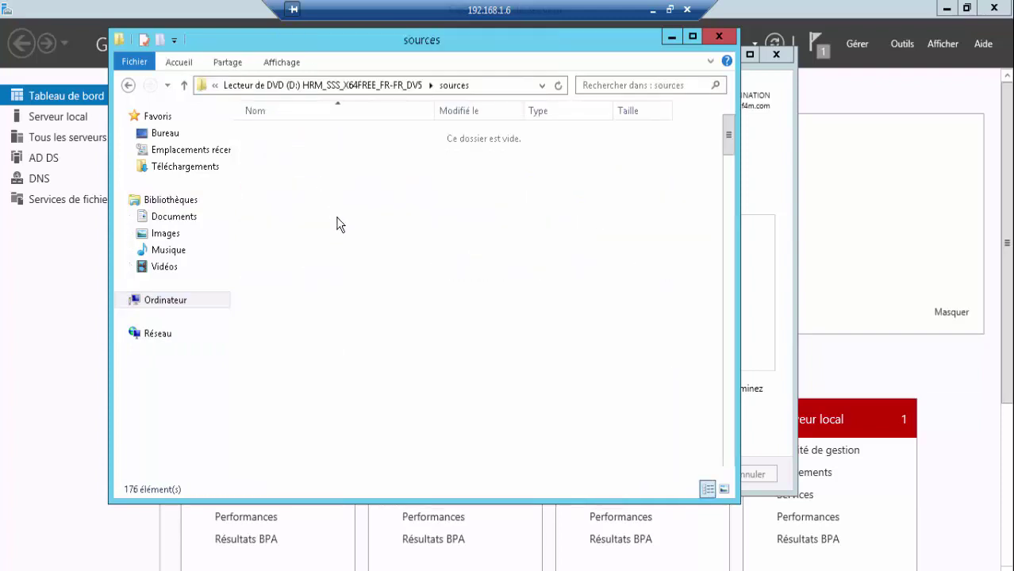
double_click(278, 256)
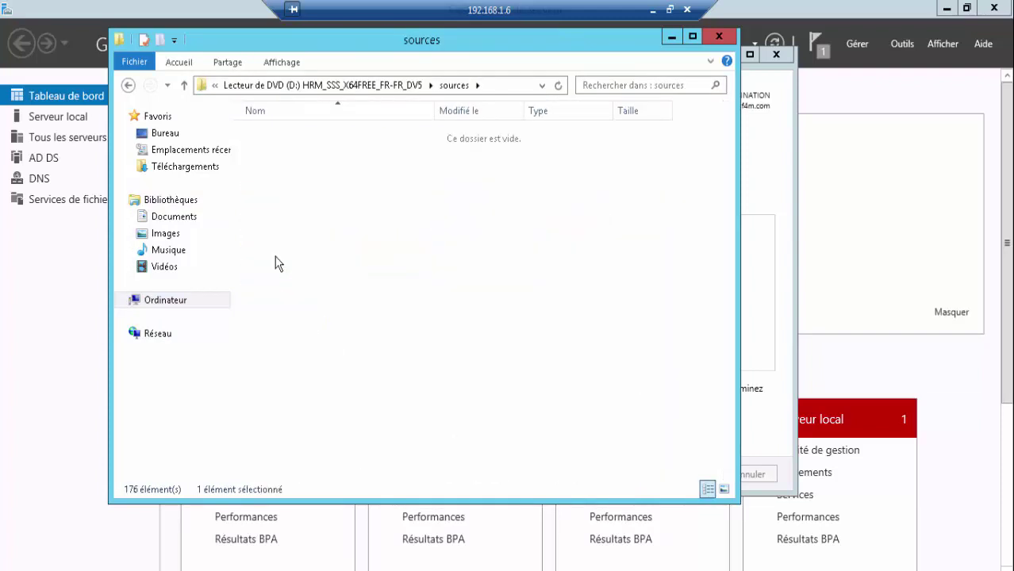
left_click(128, 86)
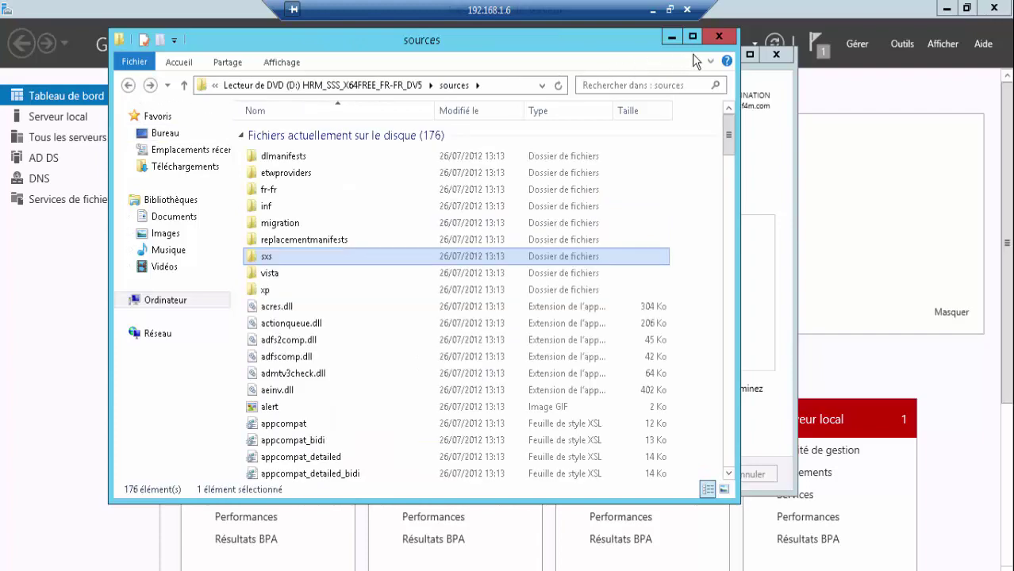
left_click(719, 37)
left_click(666, 481)
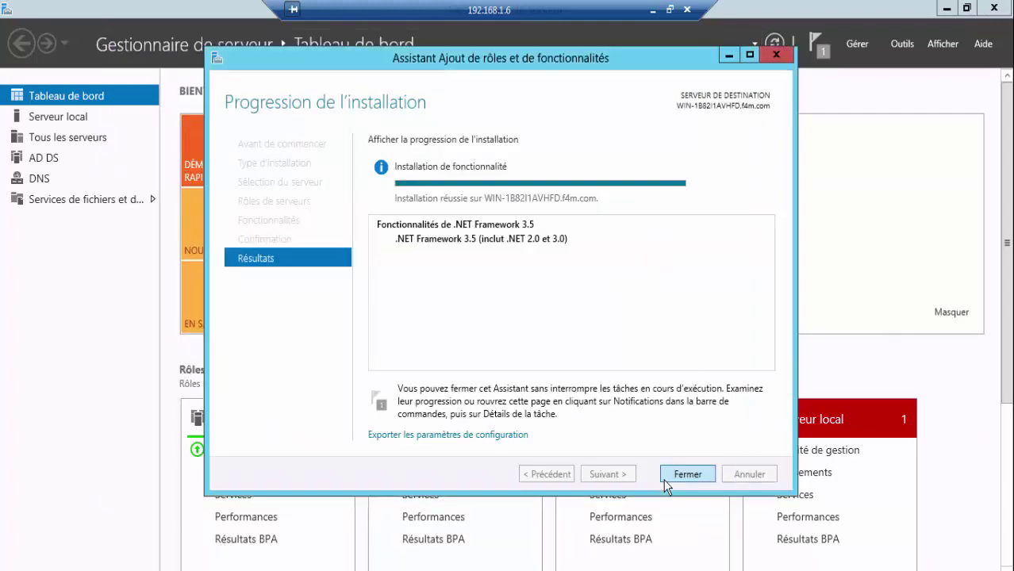
- Run wpilauncher from the desktop Files folder, allowing it through the Exécuter security warning
key("super+e")
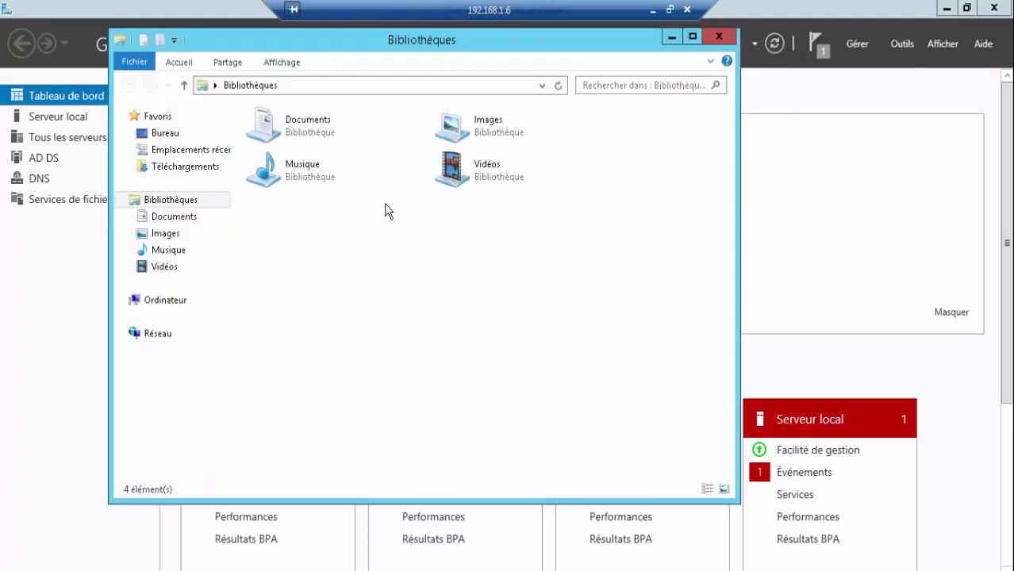
left_click(174, 134)
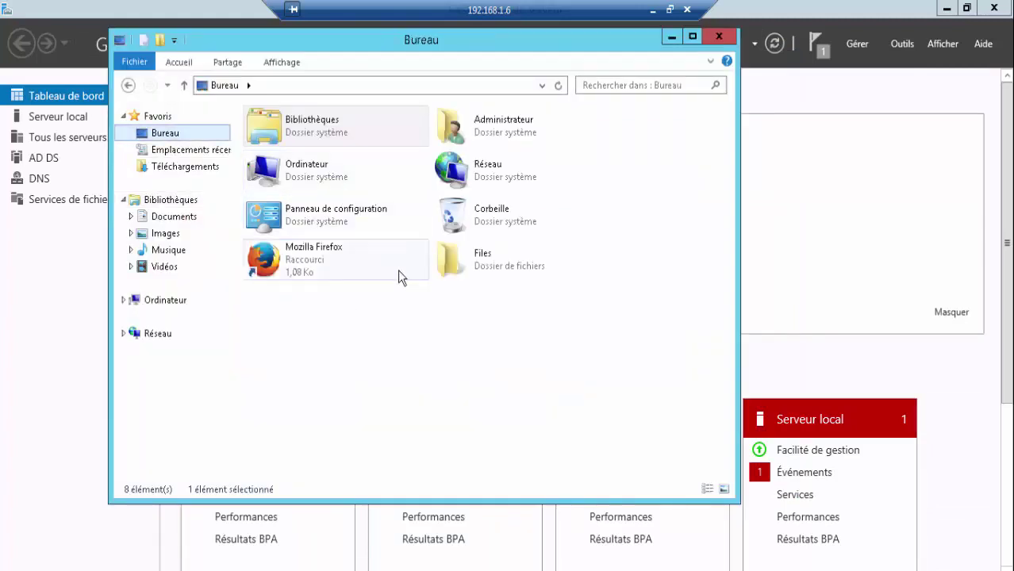
double_click(450, 258)
double_click(302, 179)
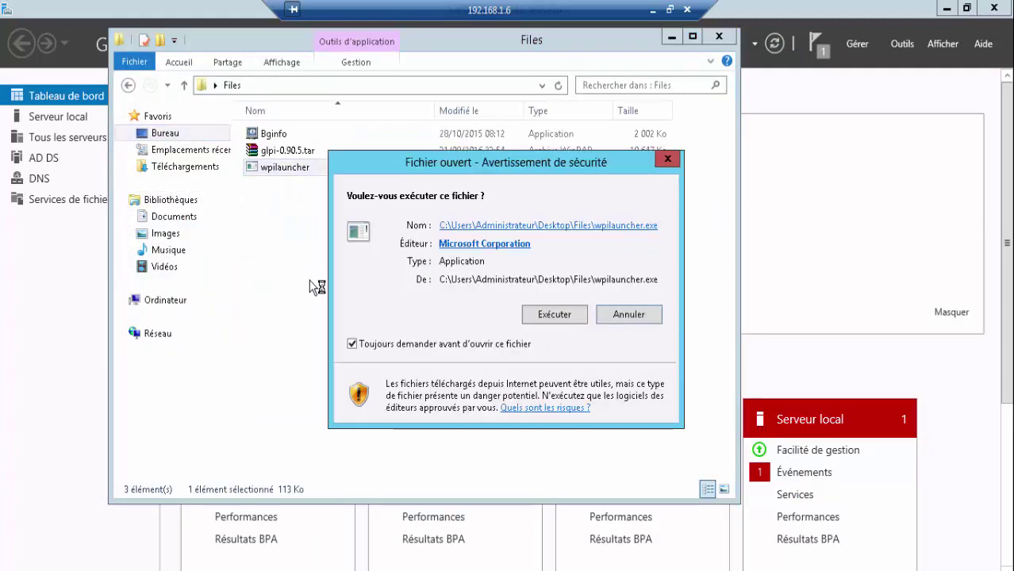
left_click(555, 317)
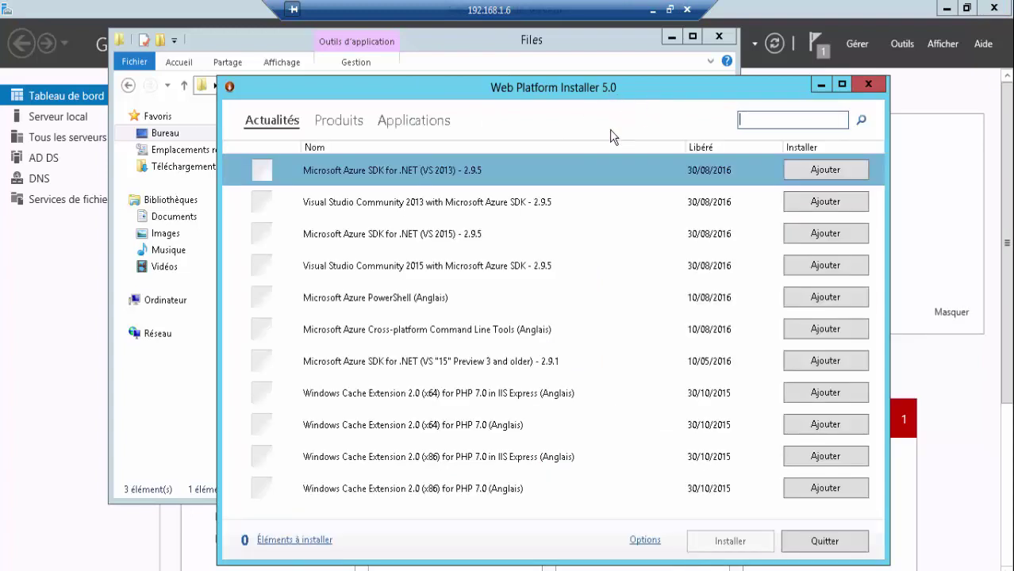
- Queue MySQL Windows 5.1 from the database category of the full product list
double_click(364, 89)
left_click(117, 44)
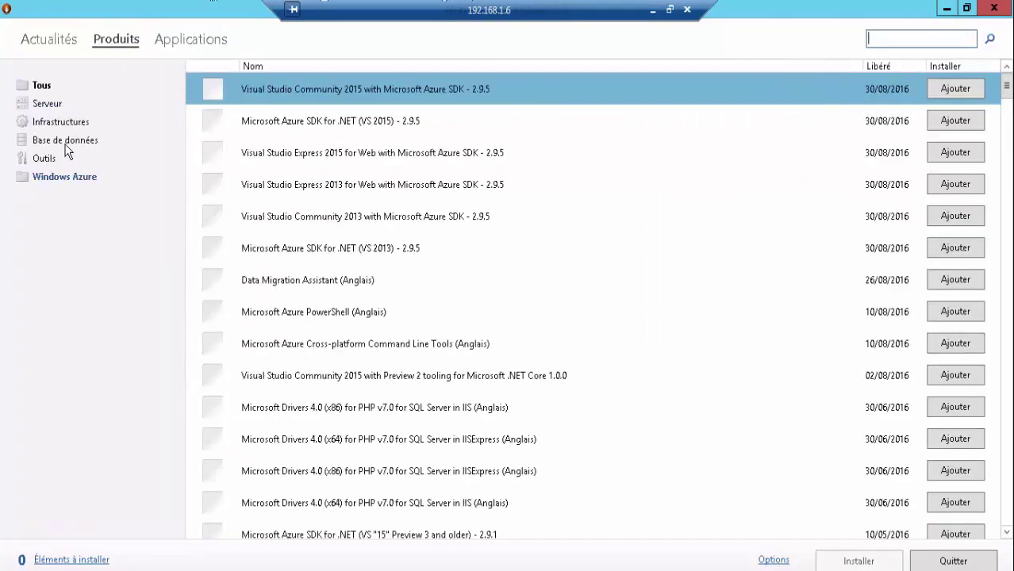
left_click(67, 143)
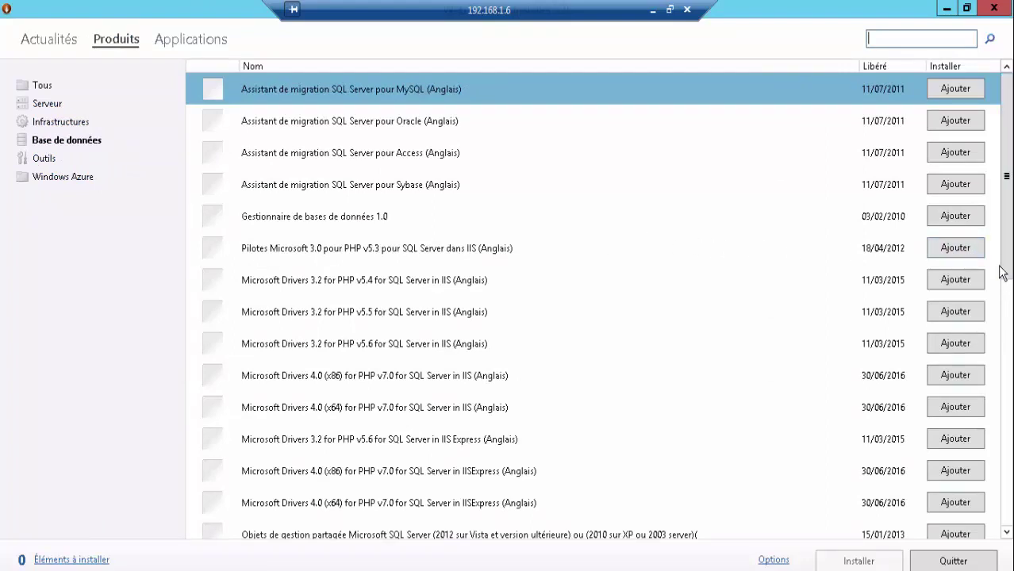
left_click_drag(1002, 272, 1002, 478)
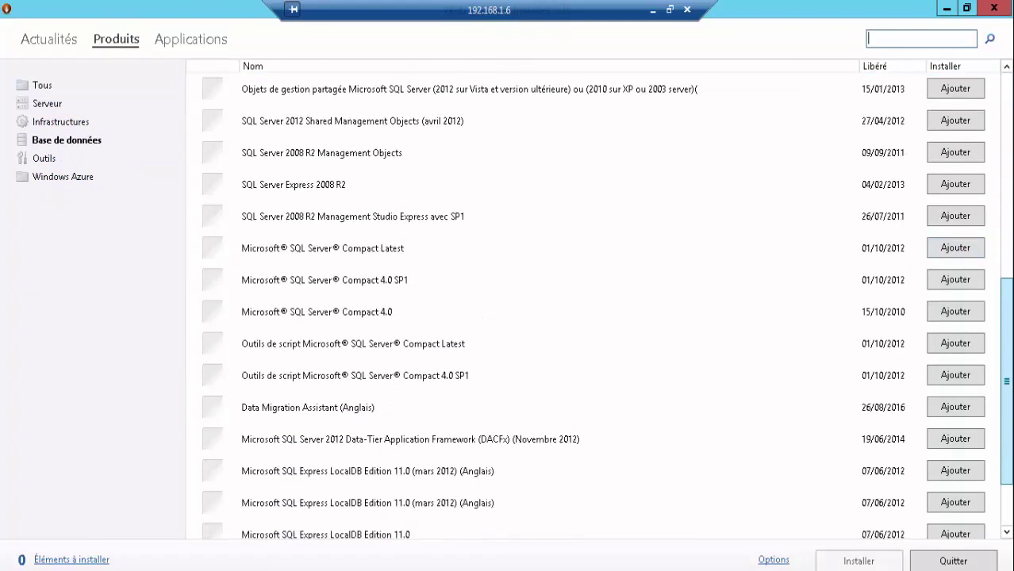
left_click_drag(1005, 381, 1004, 422)
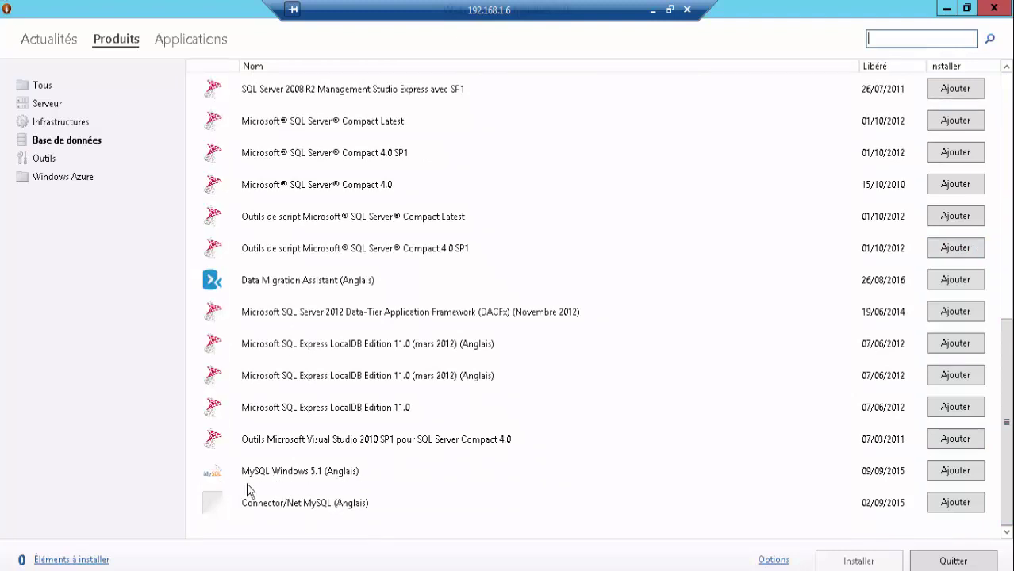
left_click(945, 476)
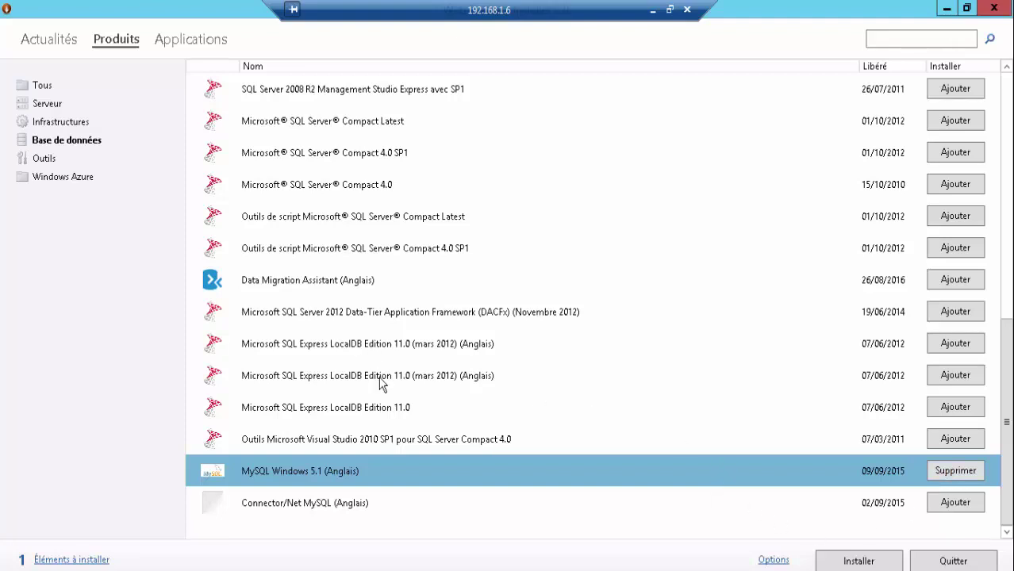
- Queue PHP 5.6.24 from Infrastructures, then return to the Outils product list
left_click(44, 159)
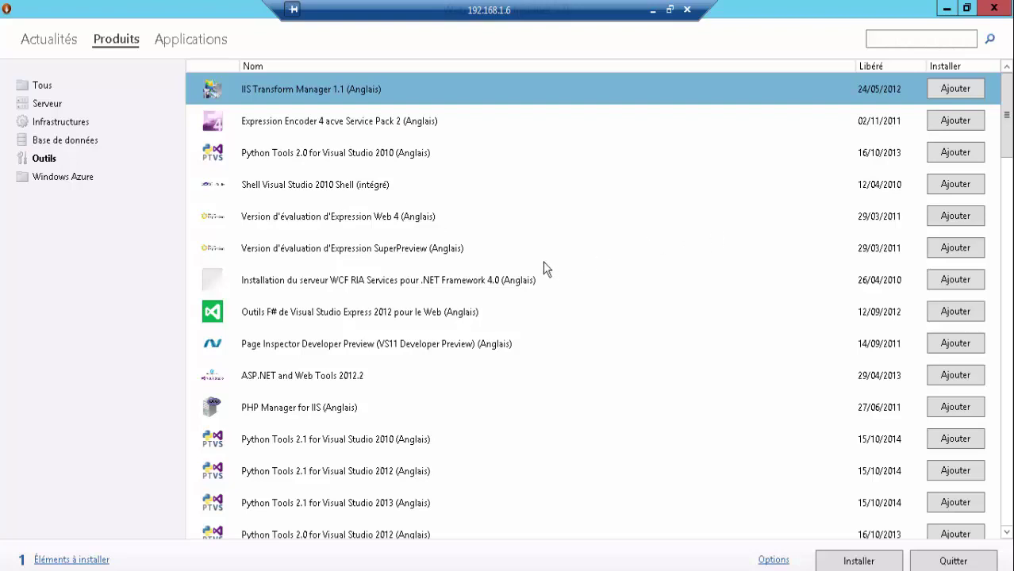
left_click(70, 125)
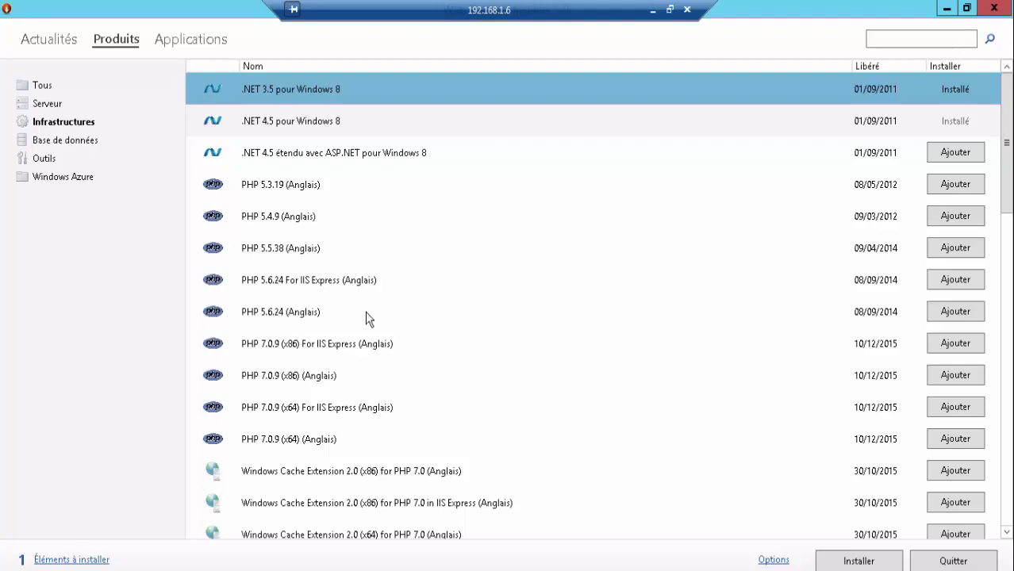
left_click(955, 311)
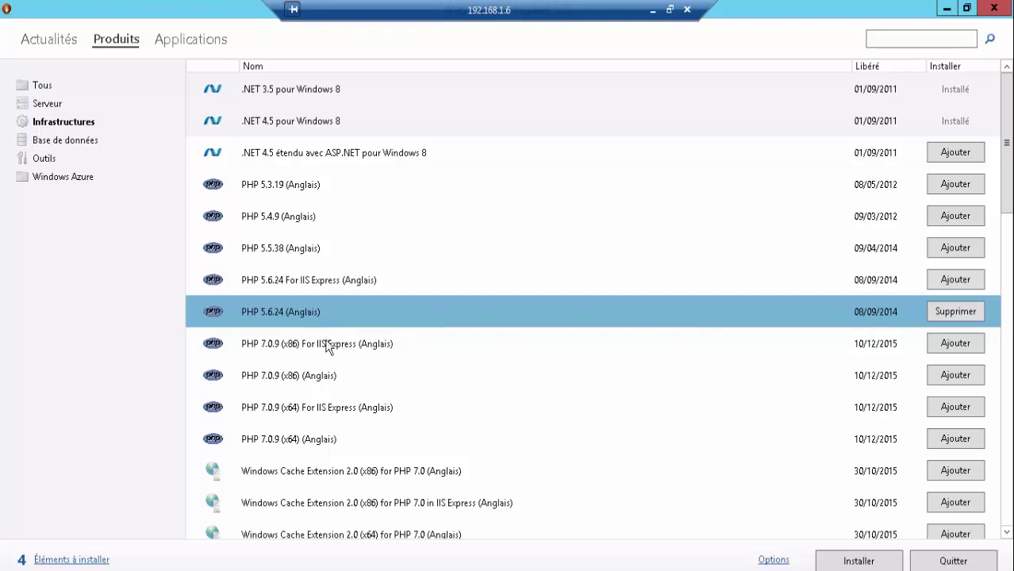
left_click(54, 159)
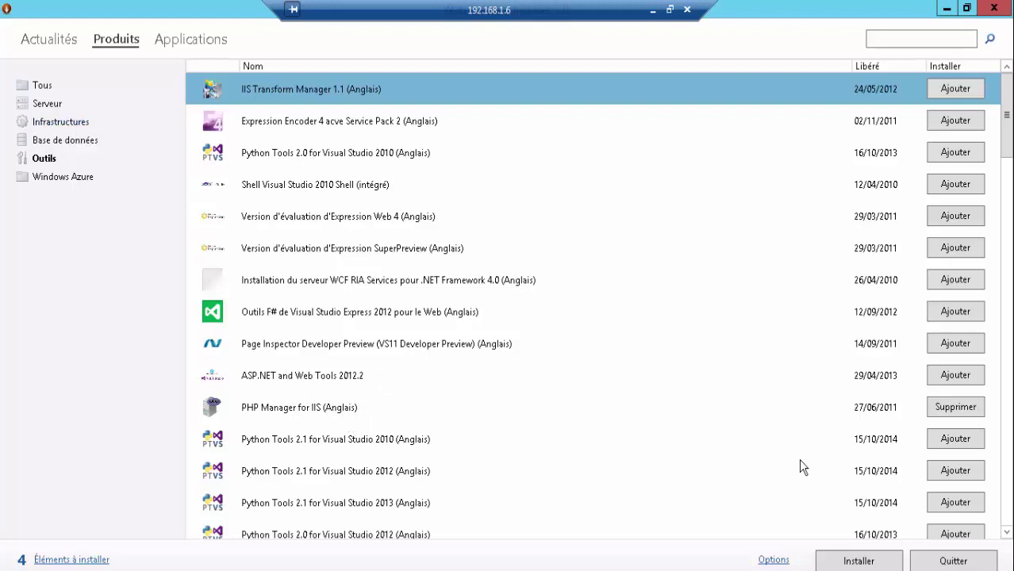
- Begin installing the queued products, confirming the MySQL root password and accepting the licence terms
left_click(859, 560)
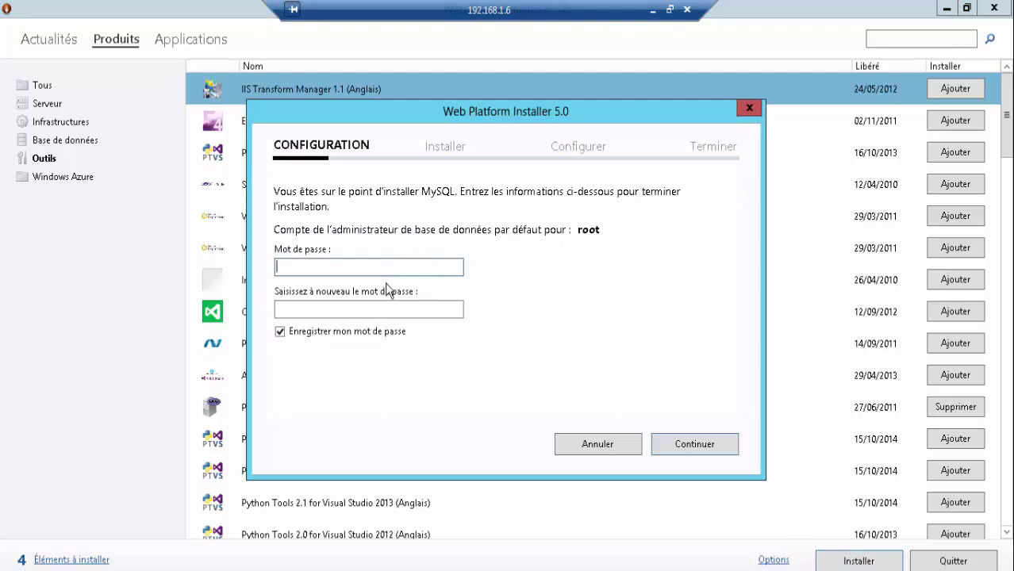
key("Tab")
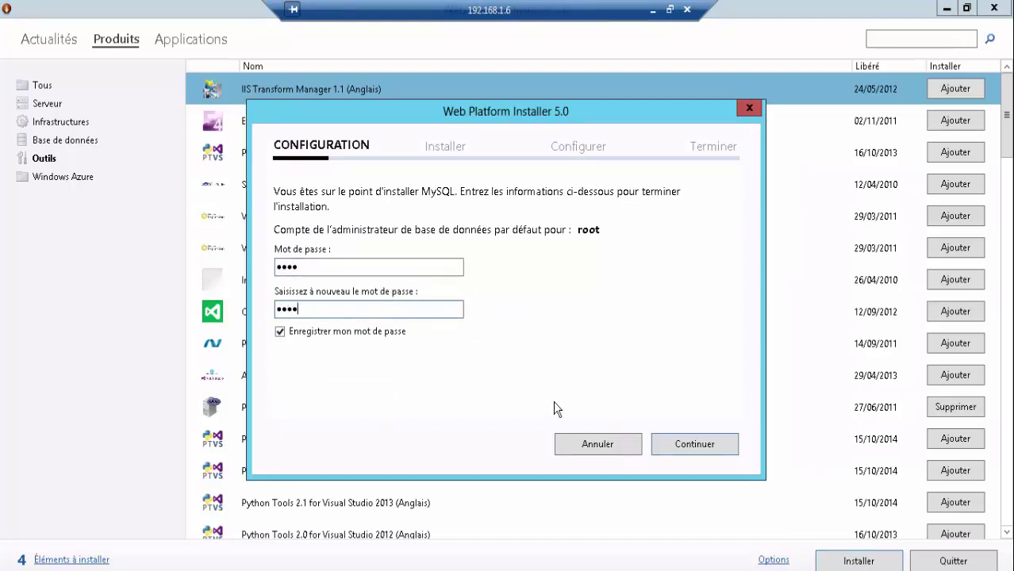
left_click(682, 443)
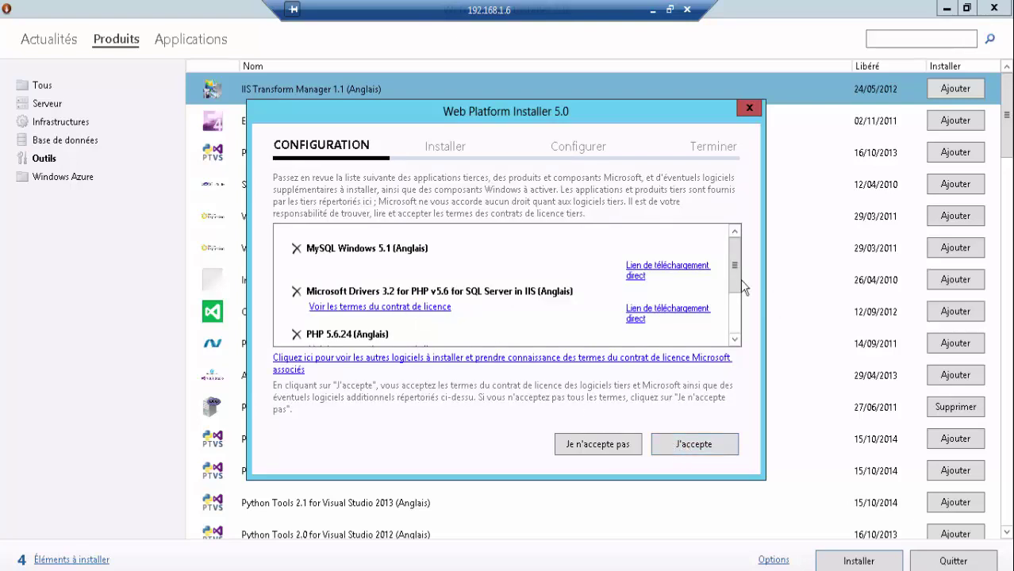
left_click_drag(737, 292, 741, 326)
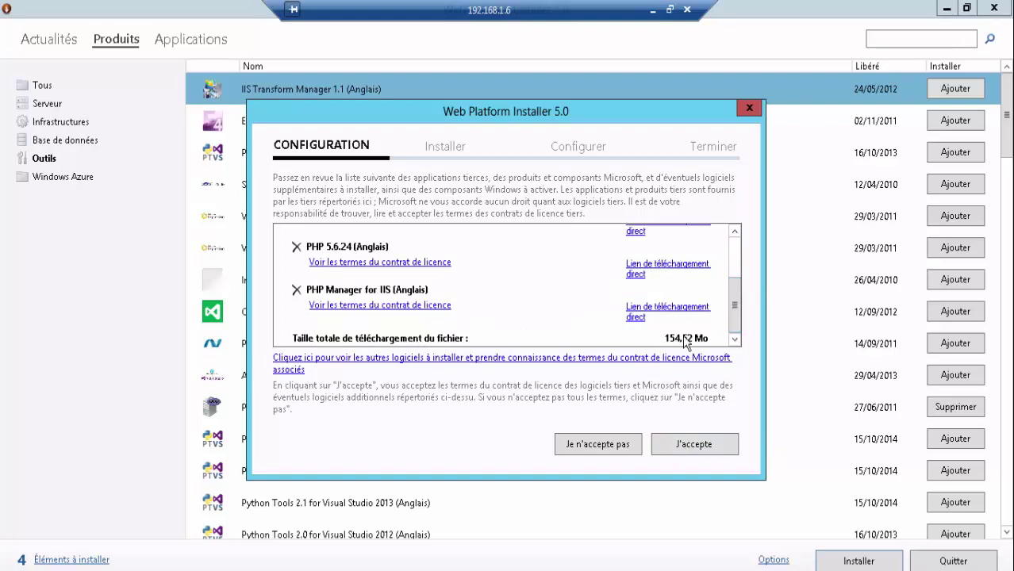
left_click(734, 268)
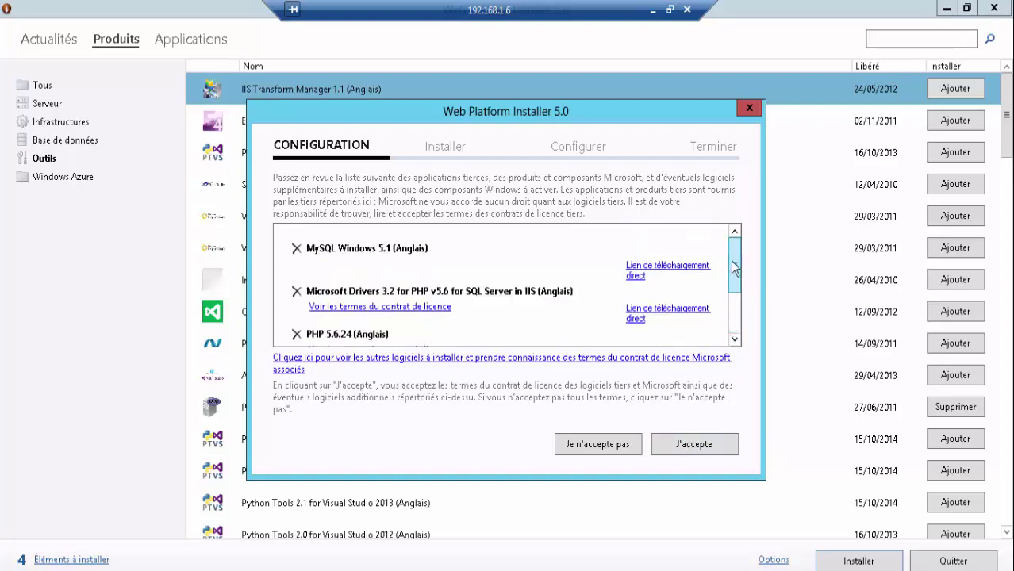
left_click(691, 456)
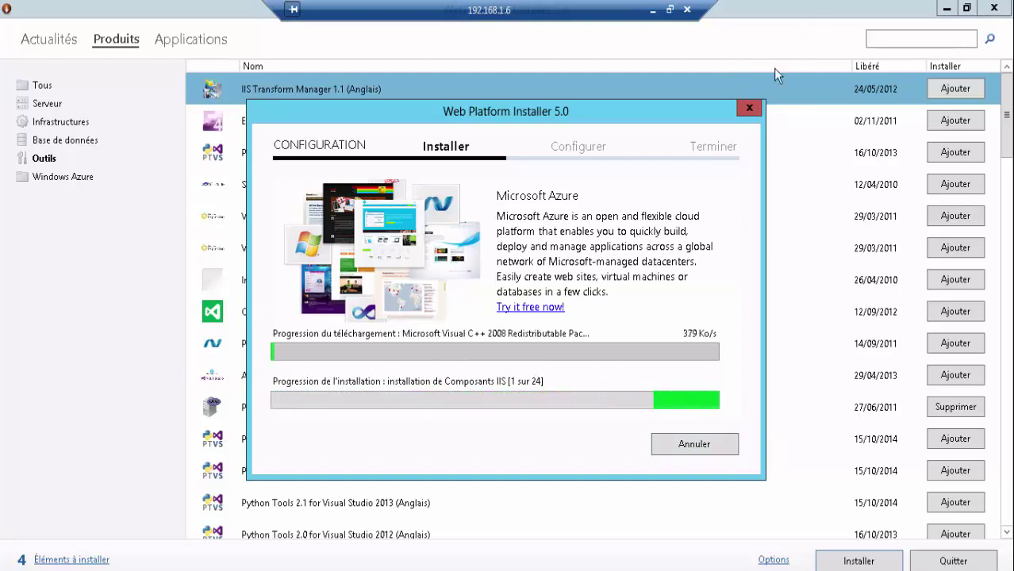
left_click(670, 10)
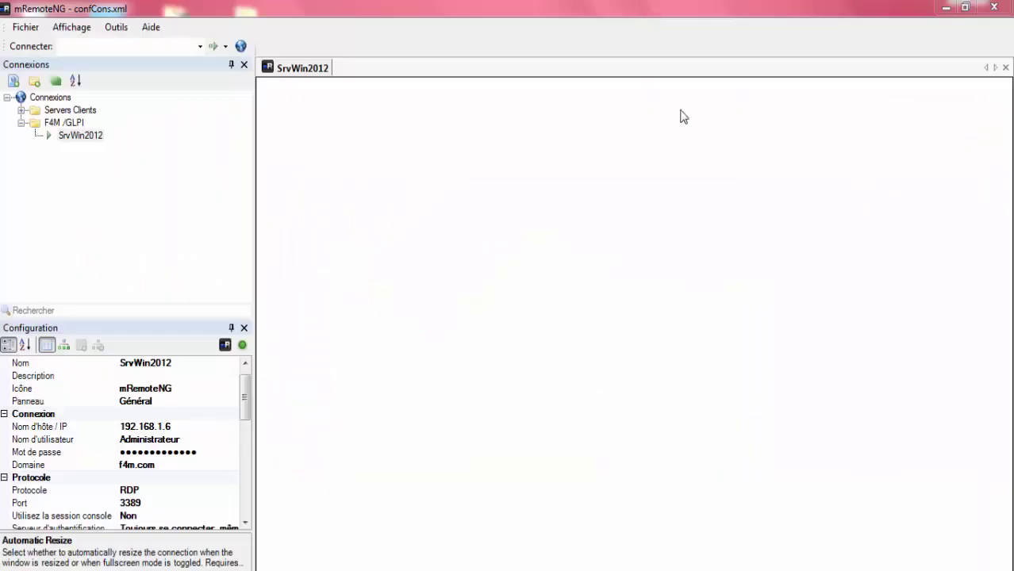
- Review the successful installation results, then close Web Platform Installer and Server Manager
left_click(726, 570)
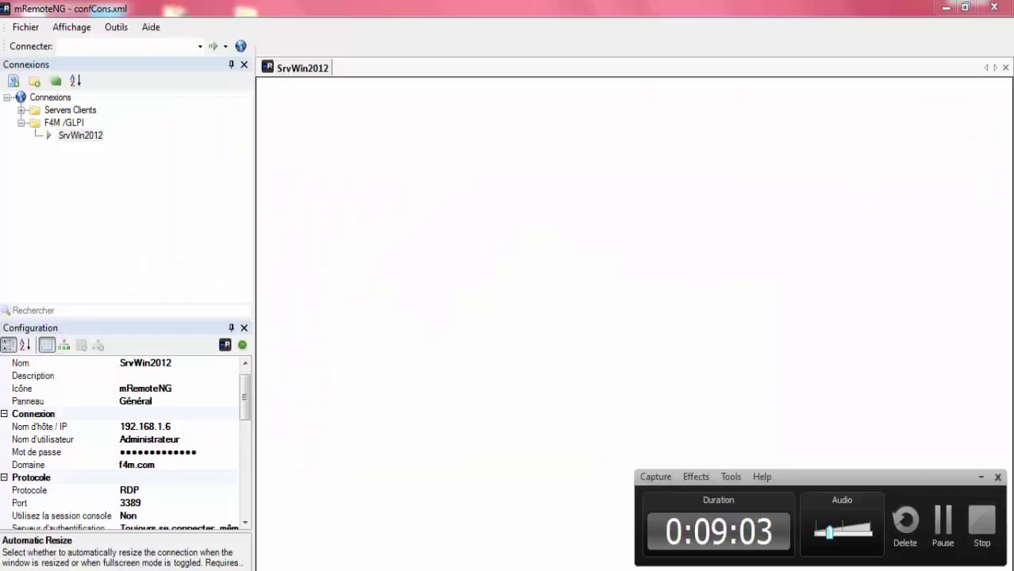
left_click(942, 520)
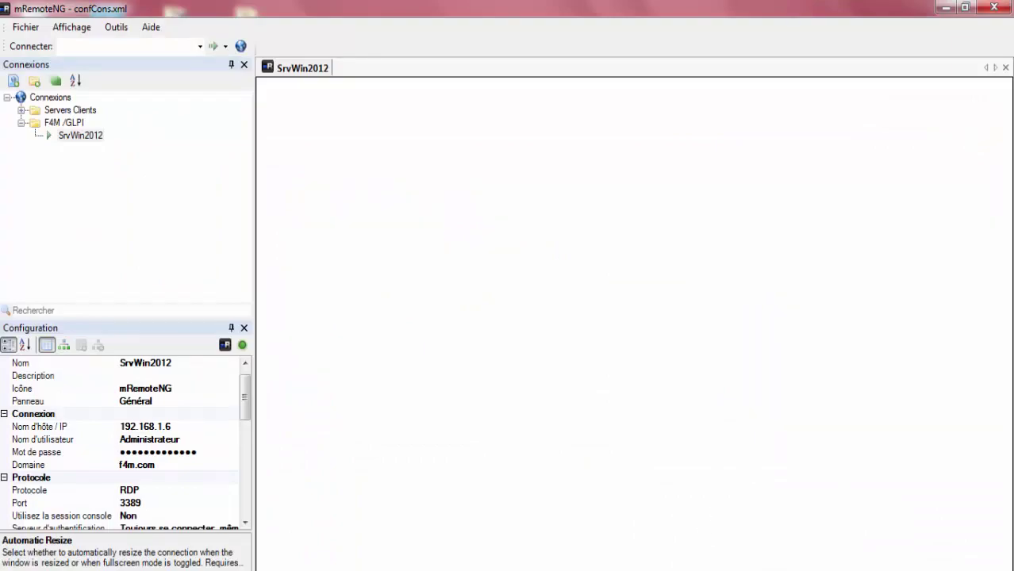
mouse_move(576, 547)
left_click(680, 522)
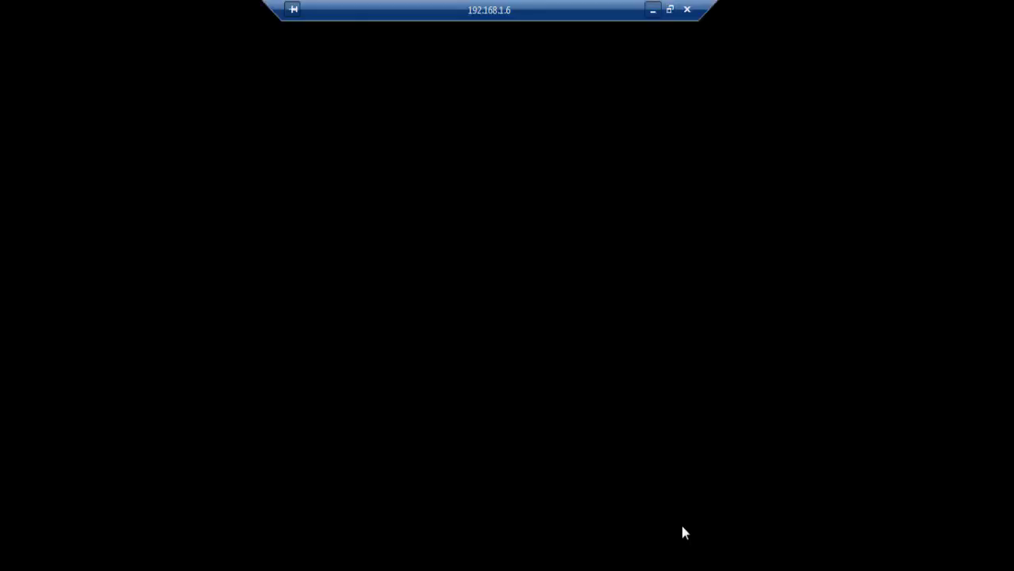
left_click_drag(483, 104, 509, 92)
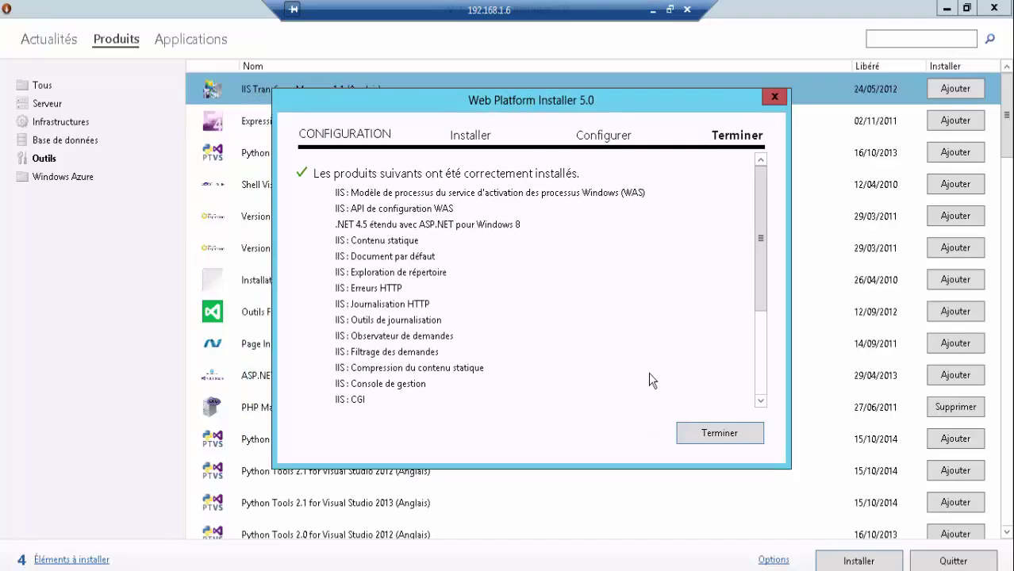
left_click_drag(761, 262, 762, 236)
left_click(732, 431)
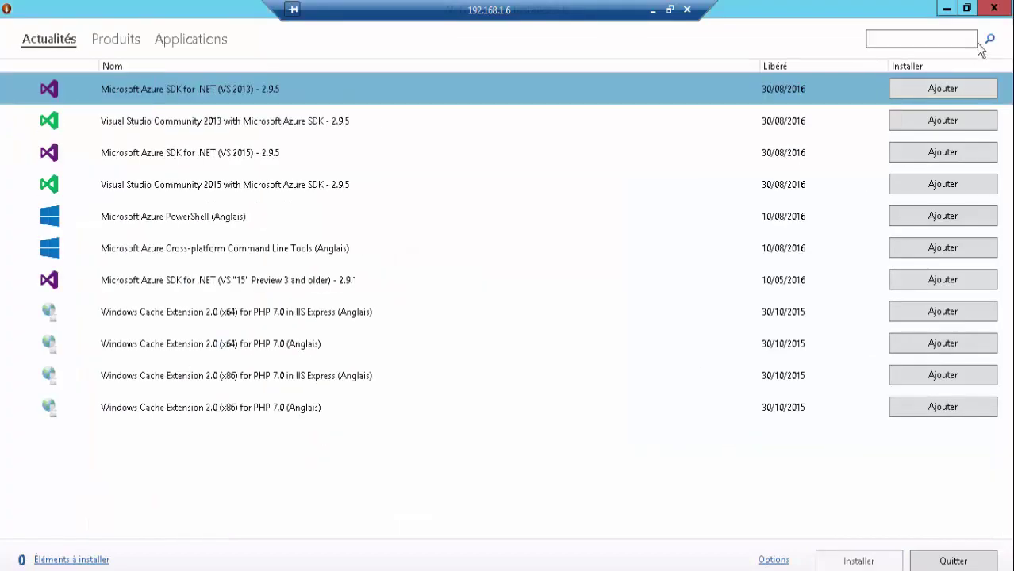
left_click(994, 8)
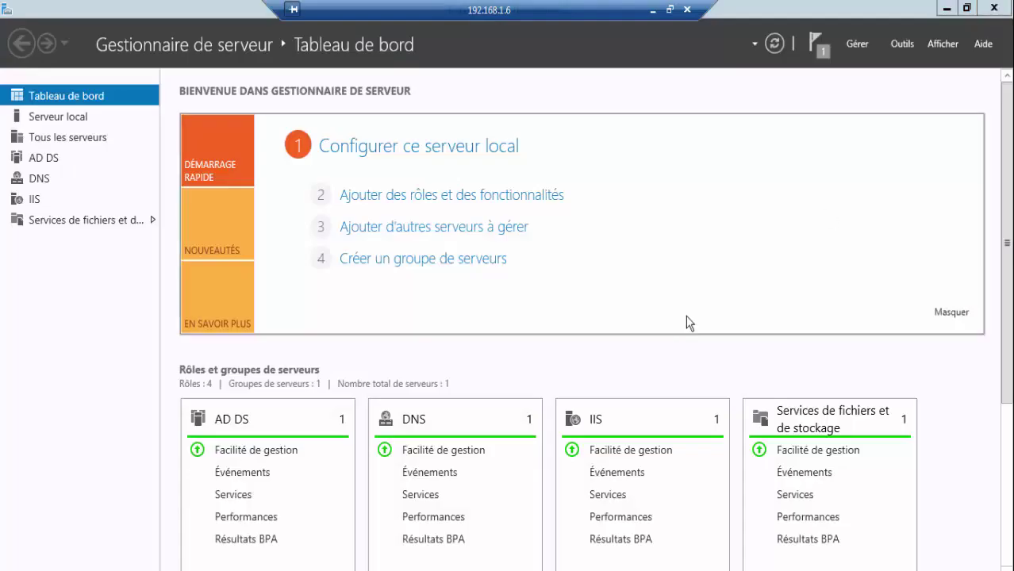
left_click(993, 9)
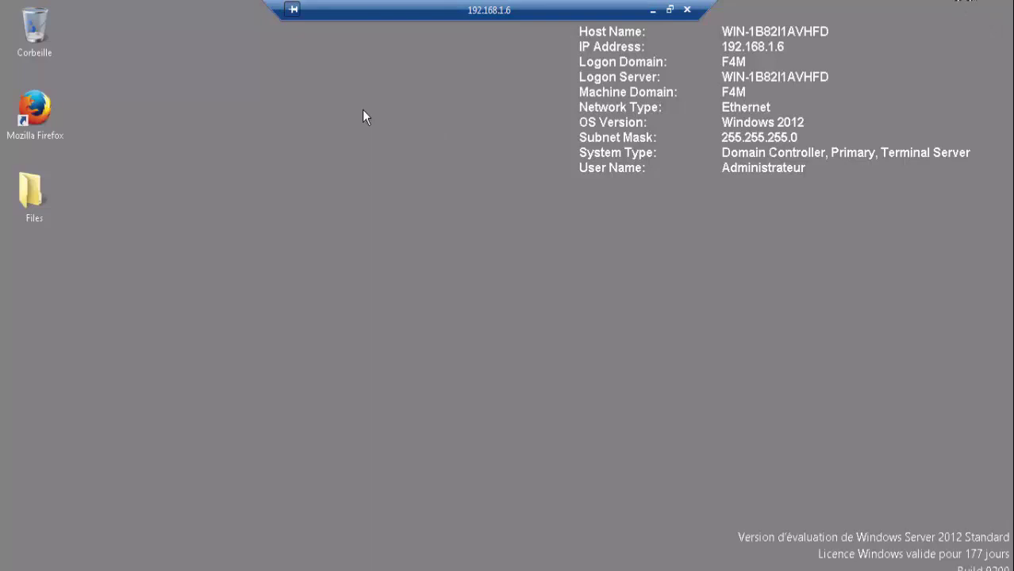
- Extract glpi-0.90.5.tar in the Files folder into glpi-0.90.5 and open that folder
double_click(26, 189)
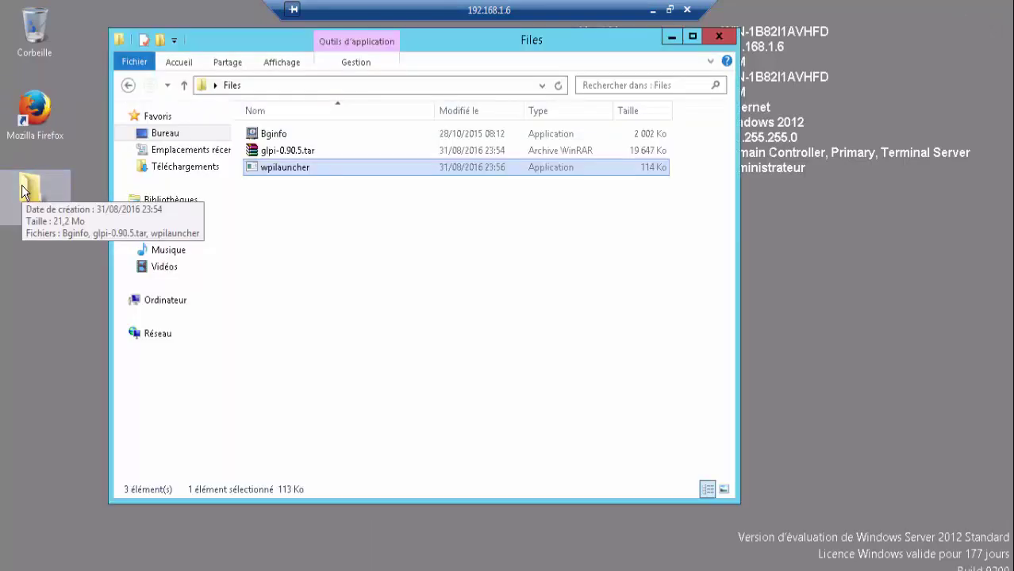
right_click(269, 144)
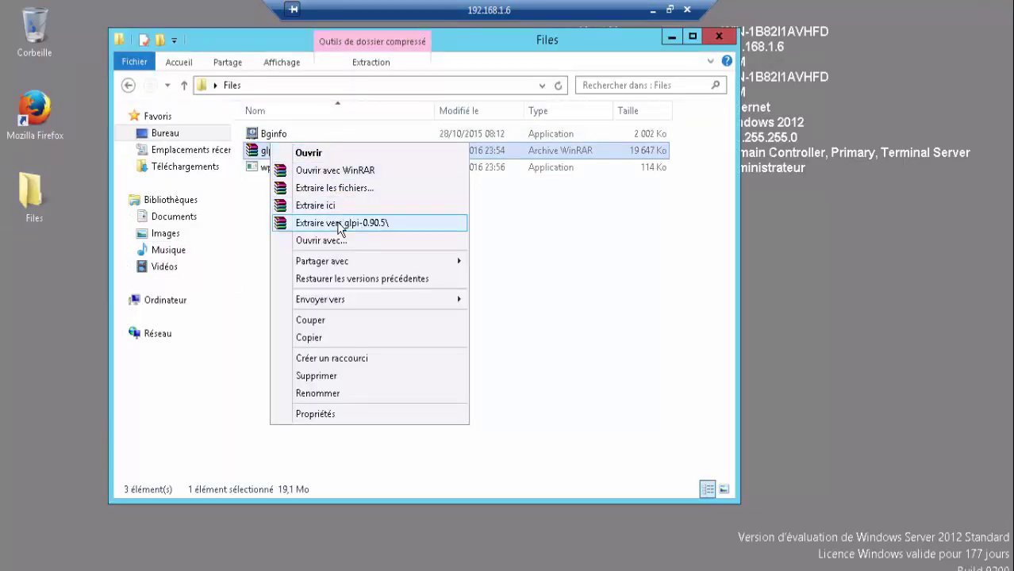
left_click(337, 222)
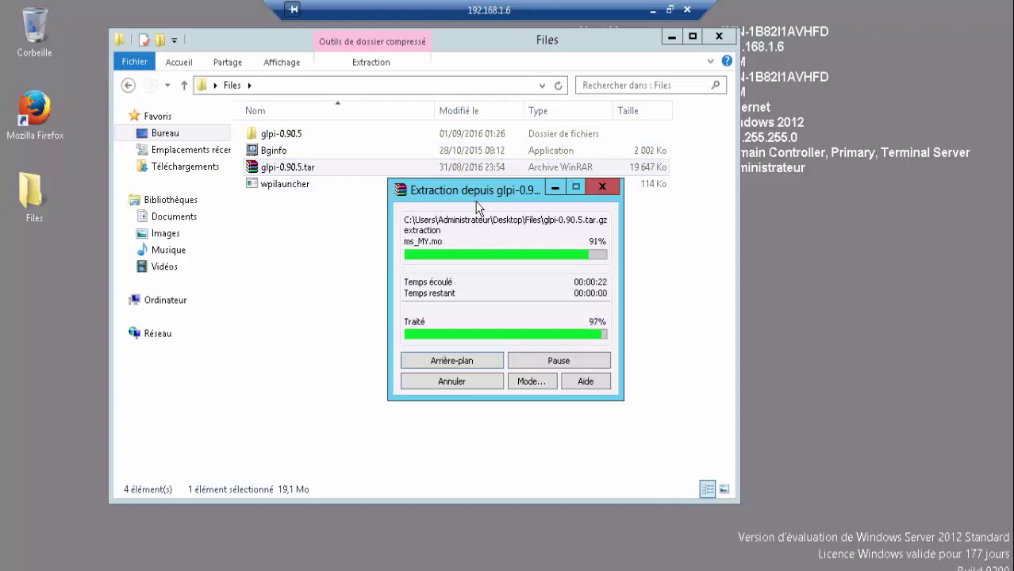
double_click(268, 135)
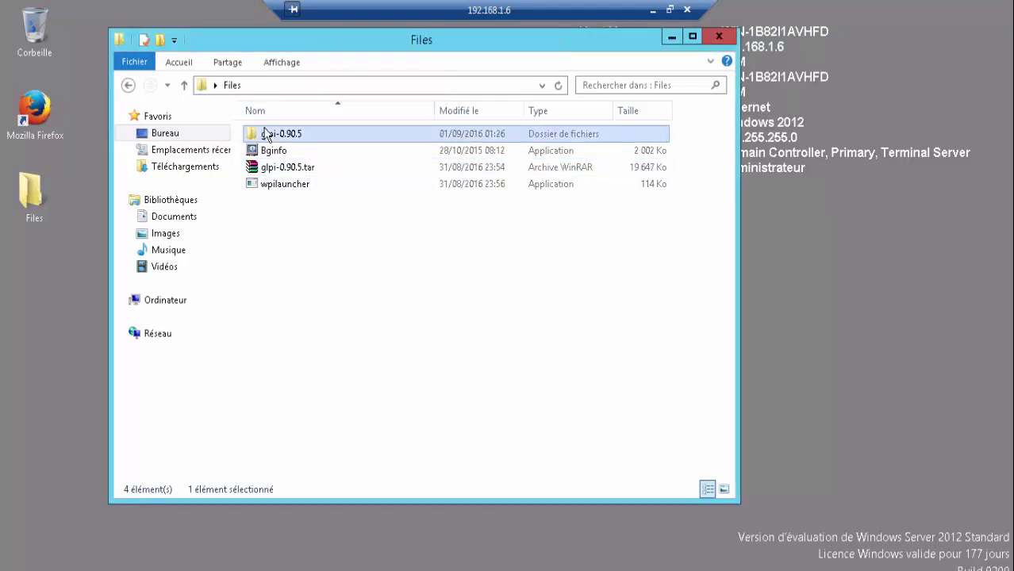
- Copy all 21 items from the extracted glpi folder
double_click(306, 136)
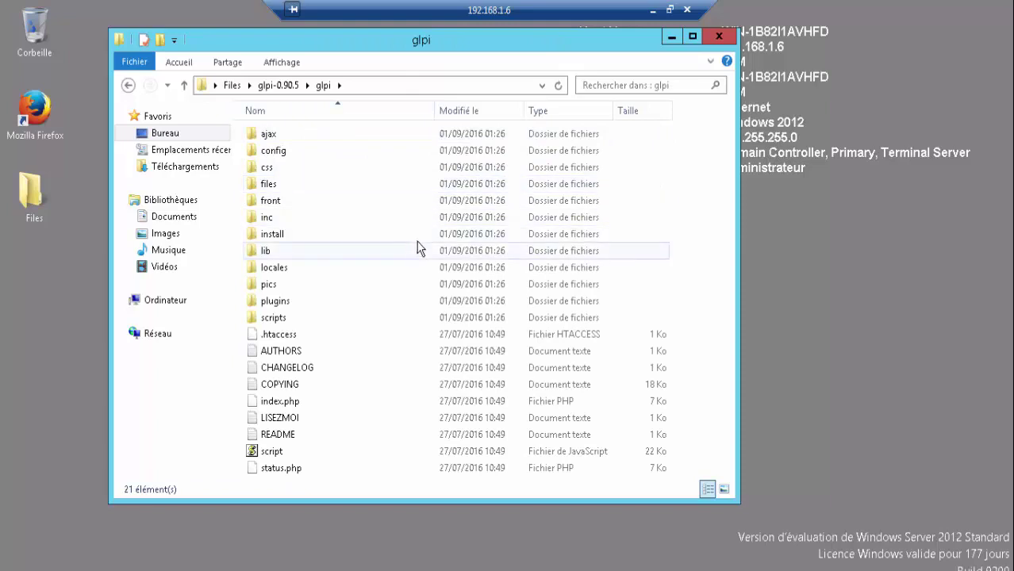
key("ctrl+a")
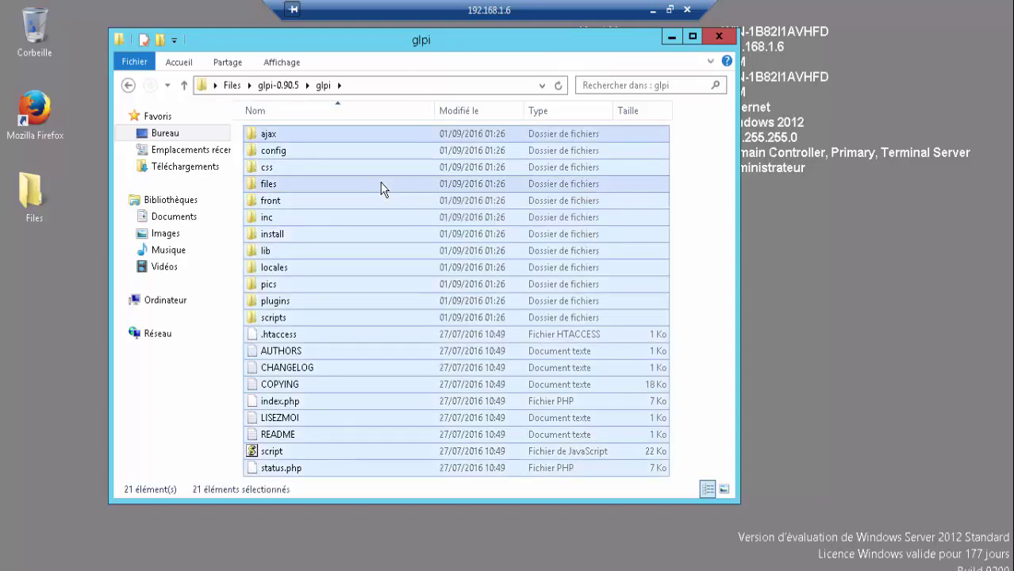
right_click(380, 189)
left_click(466, 321)
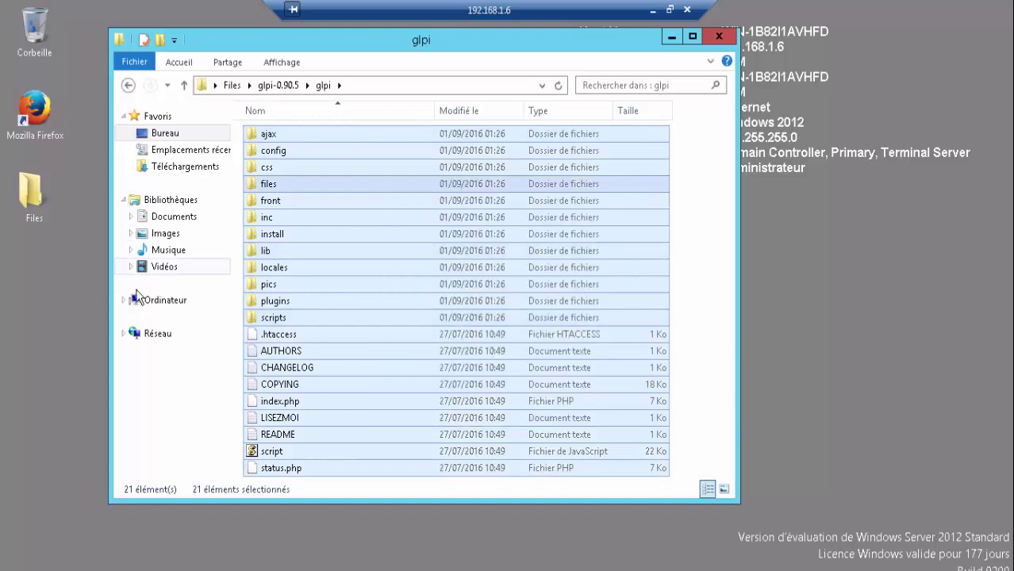
- Delete all the default IIS files from C:\inetpub\wwwroot
left_click(159, 304)
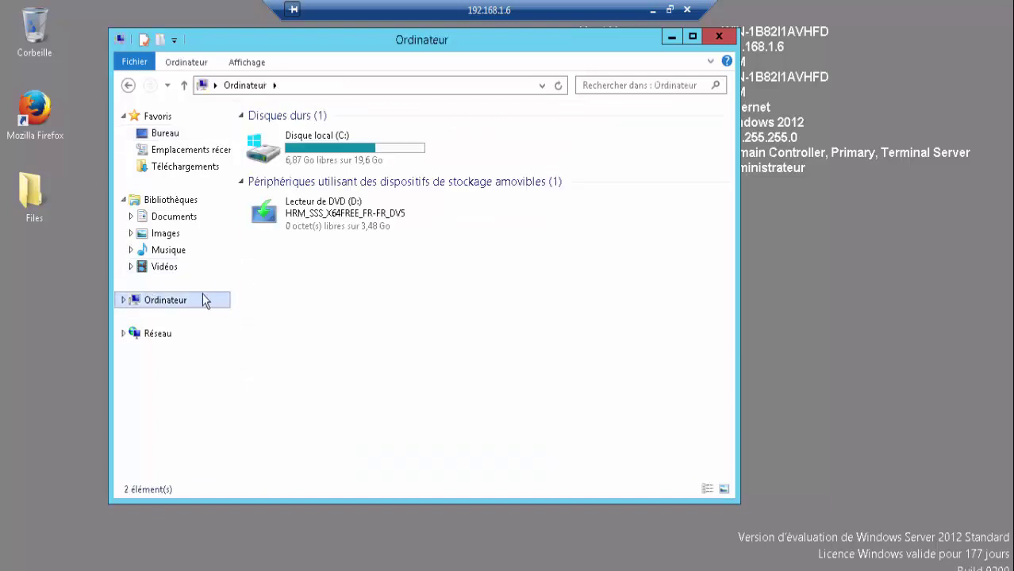
double_click(318, 153)
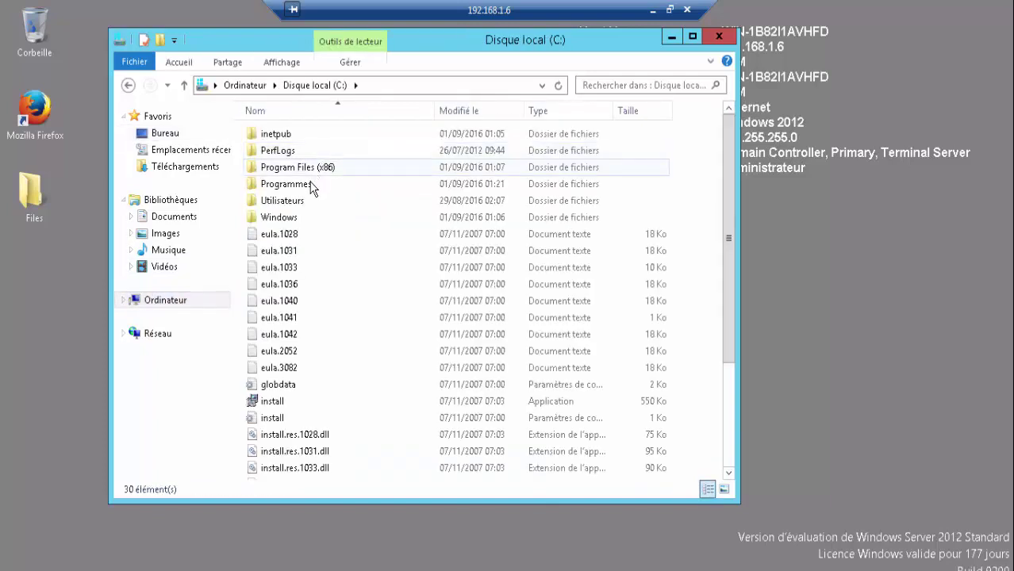
double_click(292, 137)
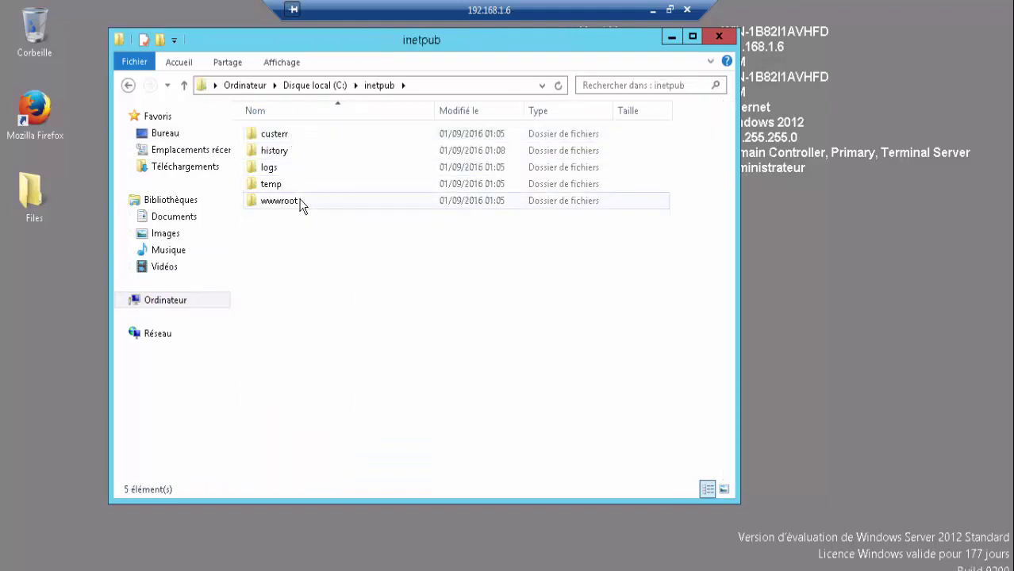
left_click(300, 203)
double_click(300, 203)
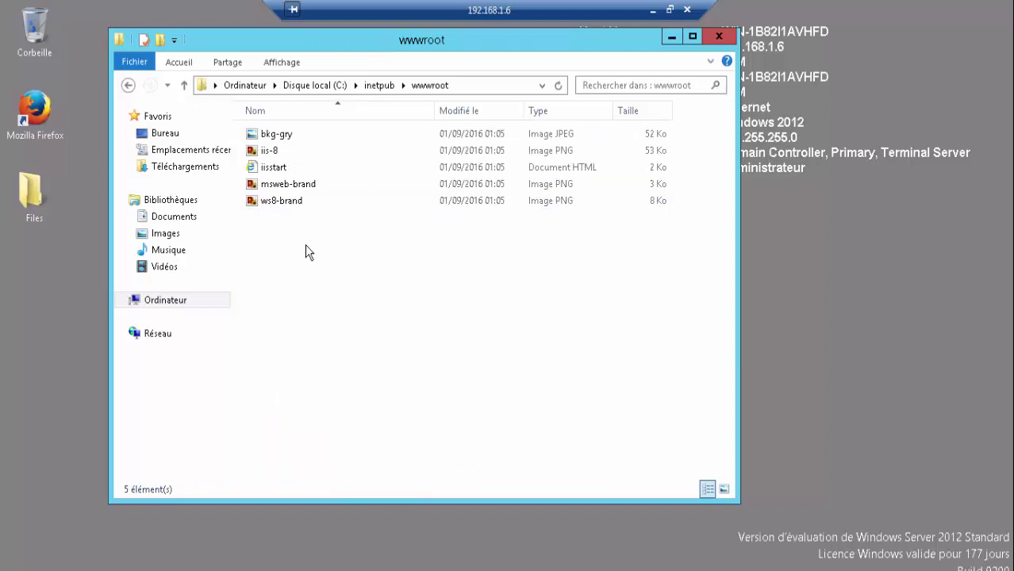
key("ctrl+a")
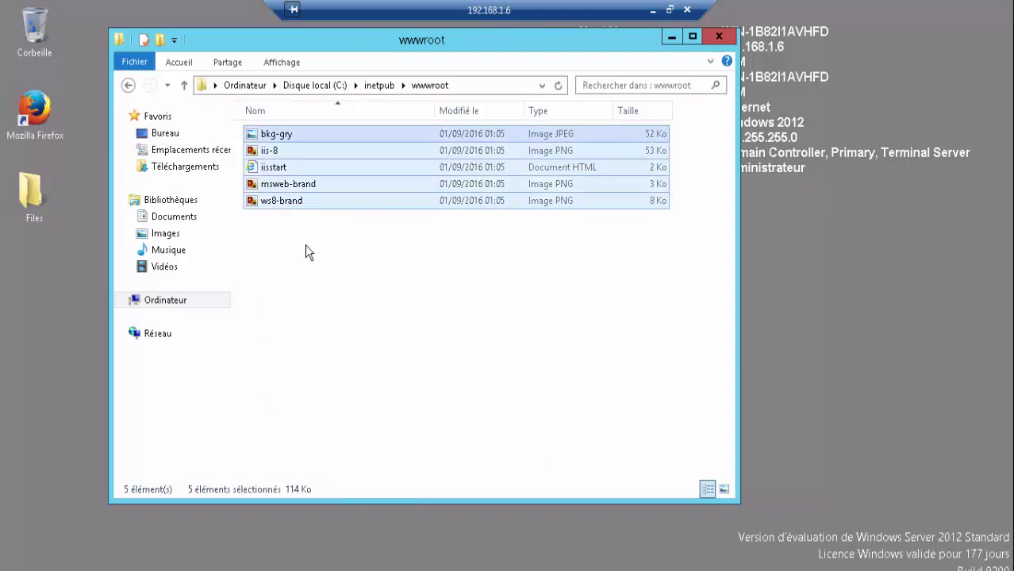
key("Delete")
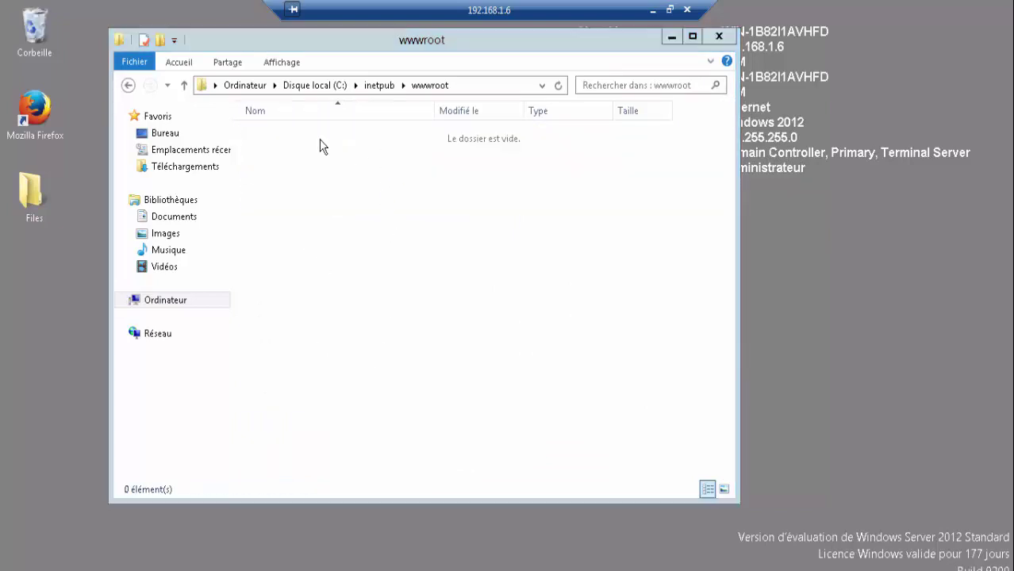
- Paste the GLPI files into wwwroot, then go back up to inetpub
right_click(322, 145)
left_click(348, 240)
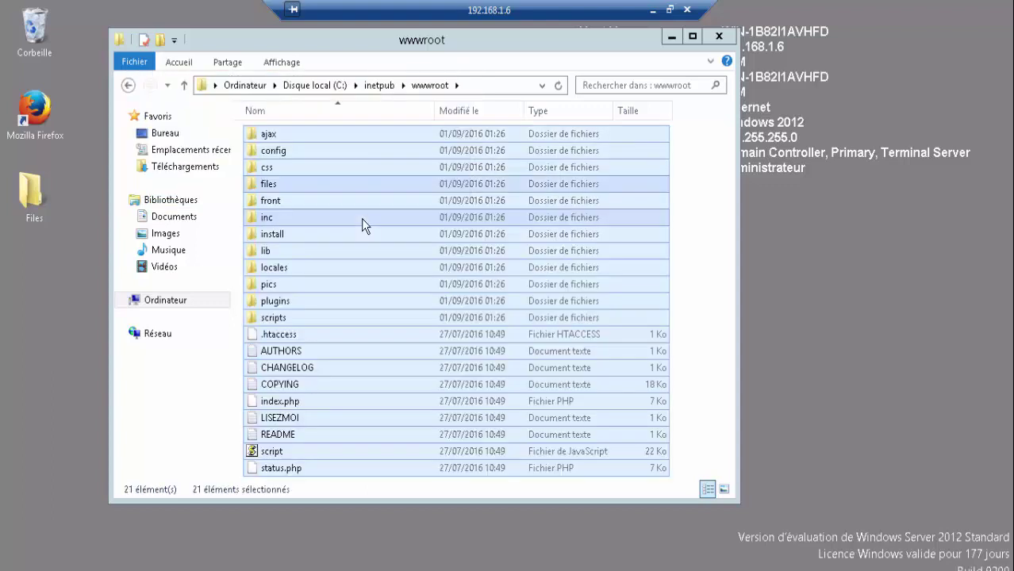
left_click(421, 87)
left_click(384, 87)
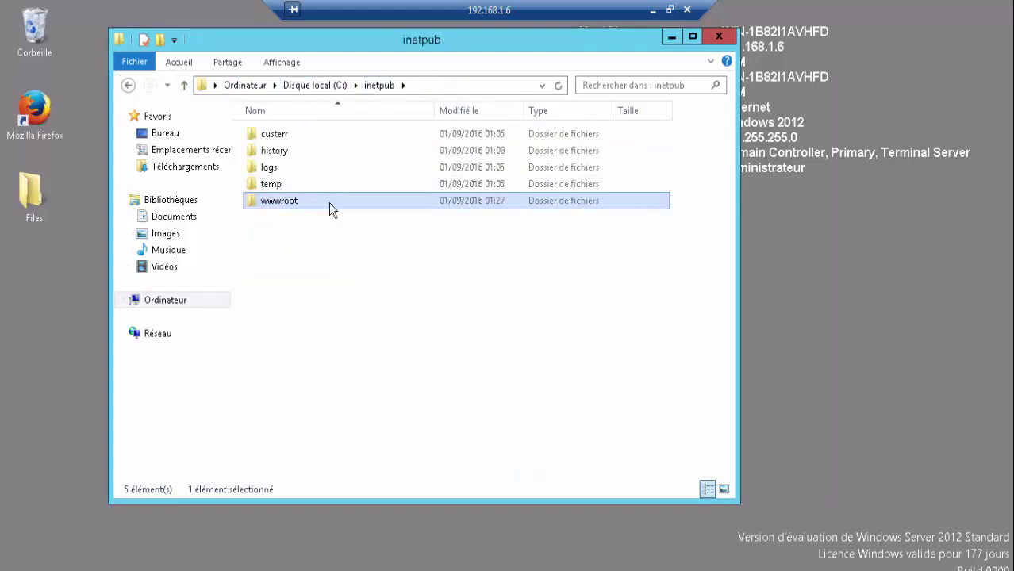
- Add Tout le monde to the wwwroot folder's security permissions
right_click(297, 205)
left_click(341, 525)
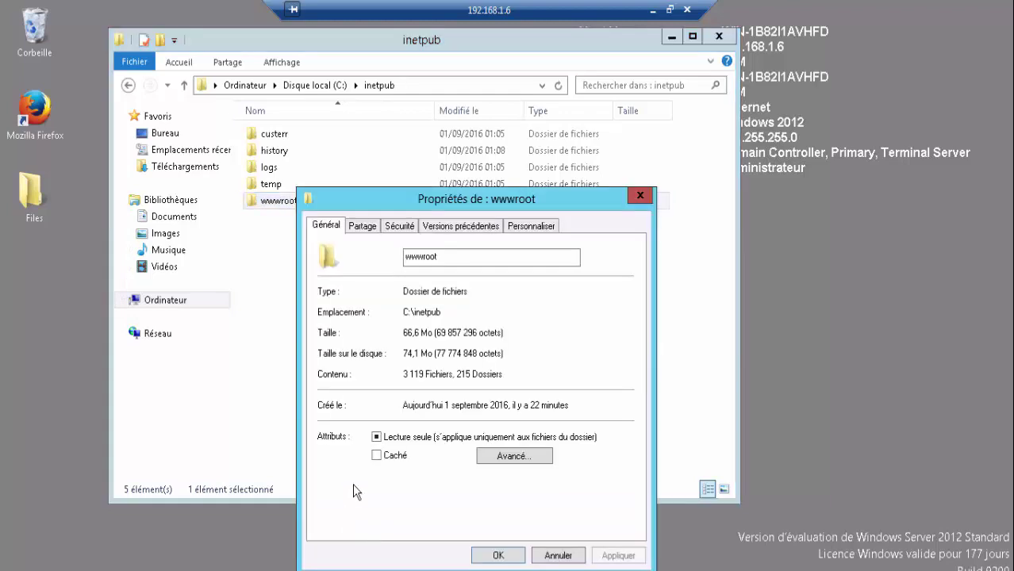
left_click(389, 227)
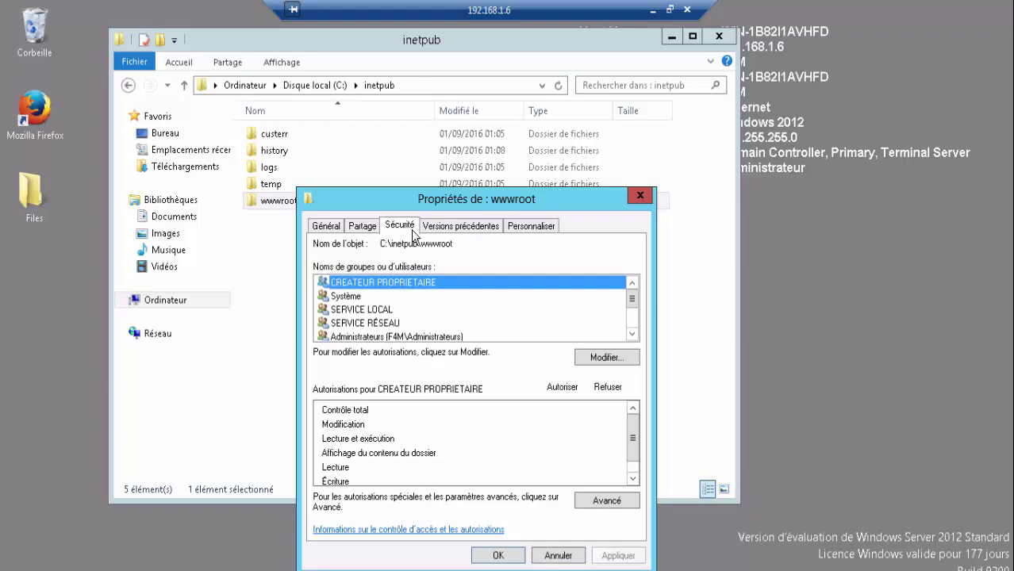
left_click(603, 358)
left_click(496, 402)
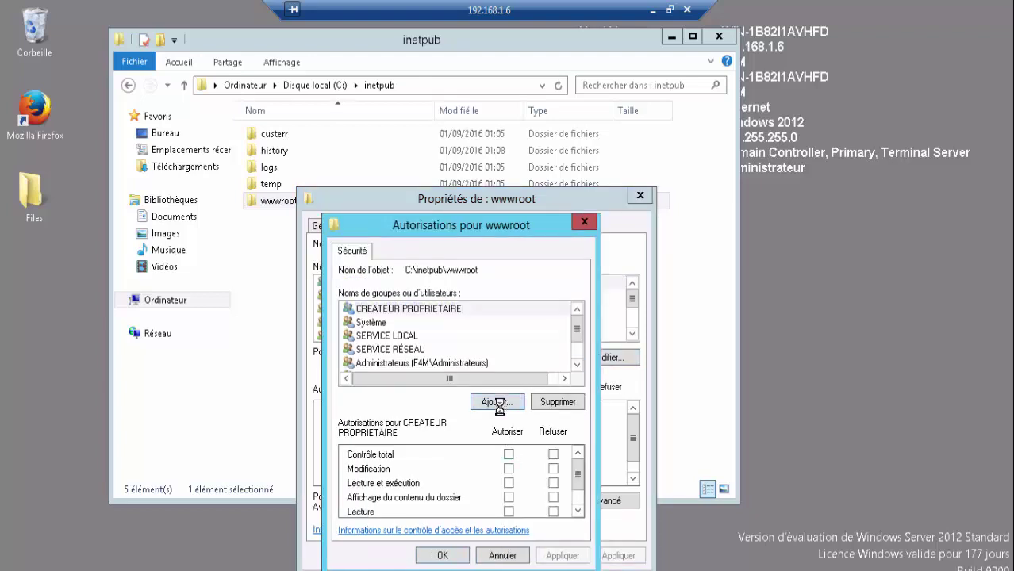
type("tout")
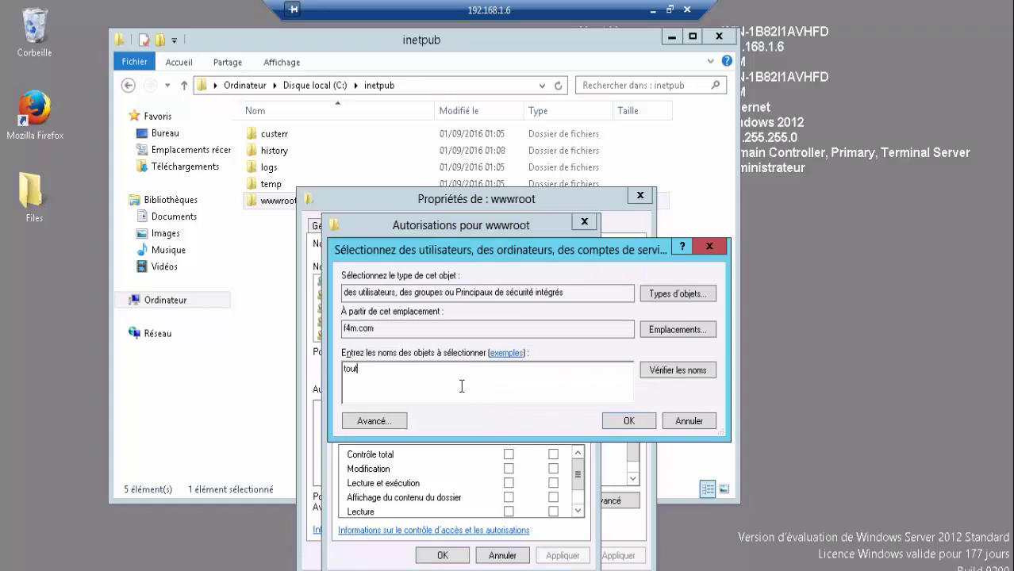
left_click(655, 372)
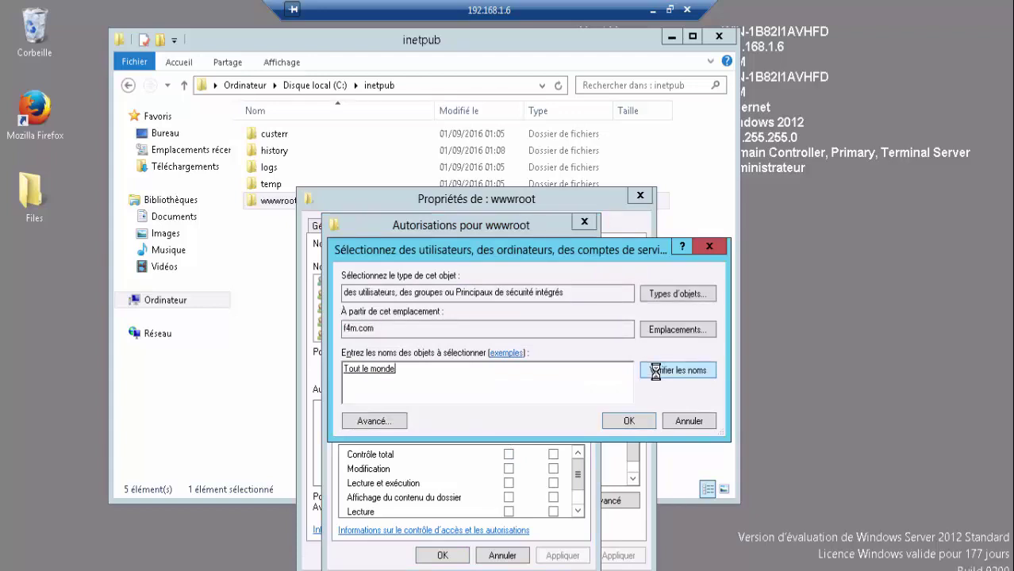
left_click(624, 422)
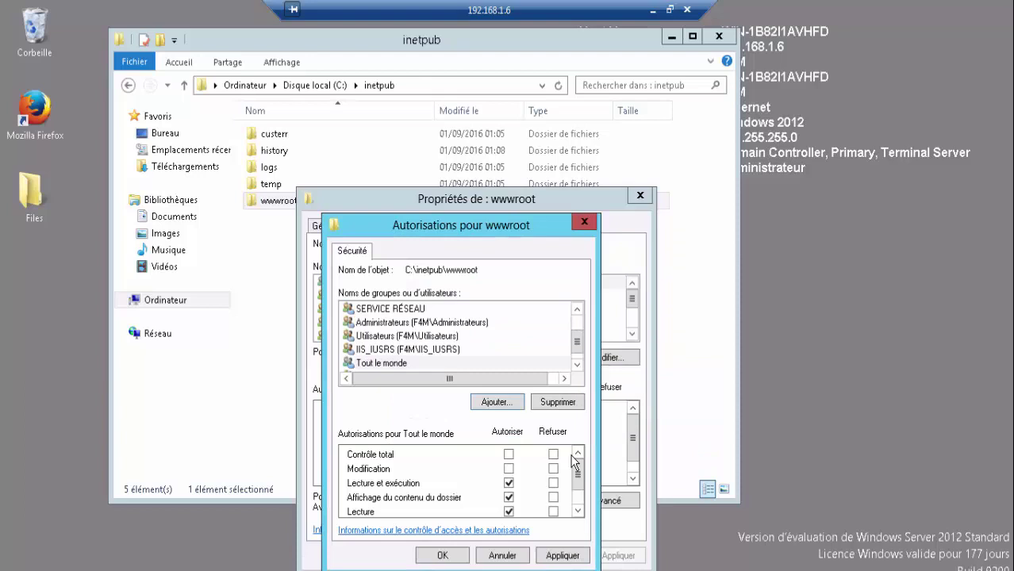
- Grant Tout le monde Modification rights on wwwroot, apply, and close the dialogs
left_click(508, 469)
left_click(564, 557)
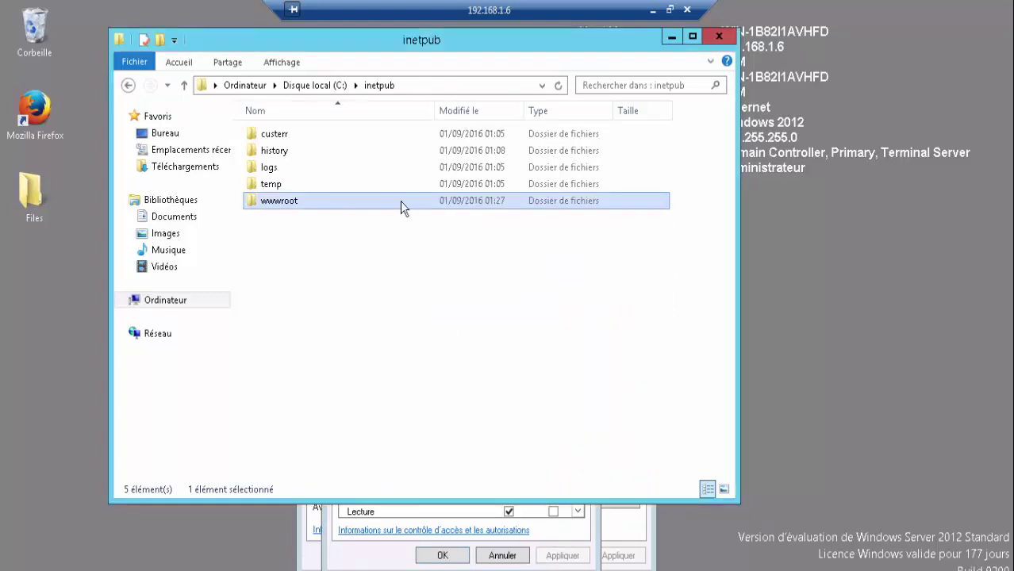
right_click(405, 198)
right_click(358, 206)
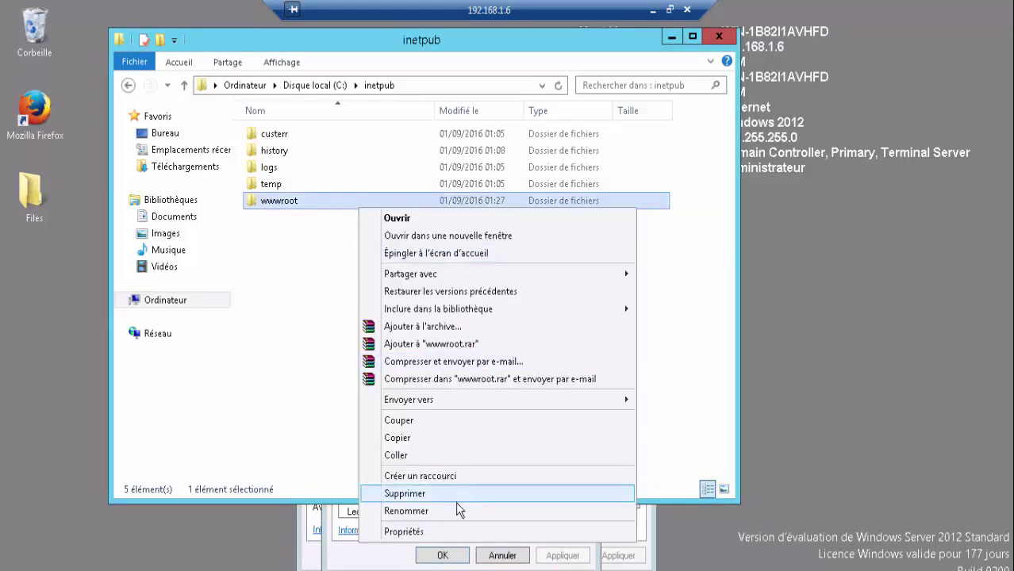
left_click(450, 531)
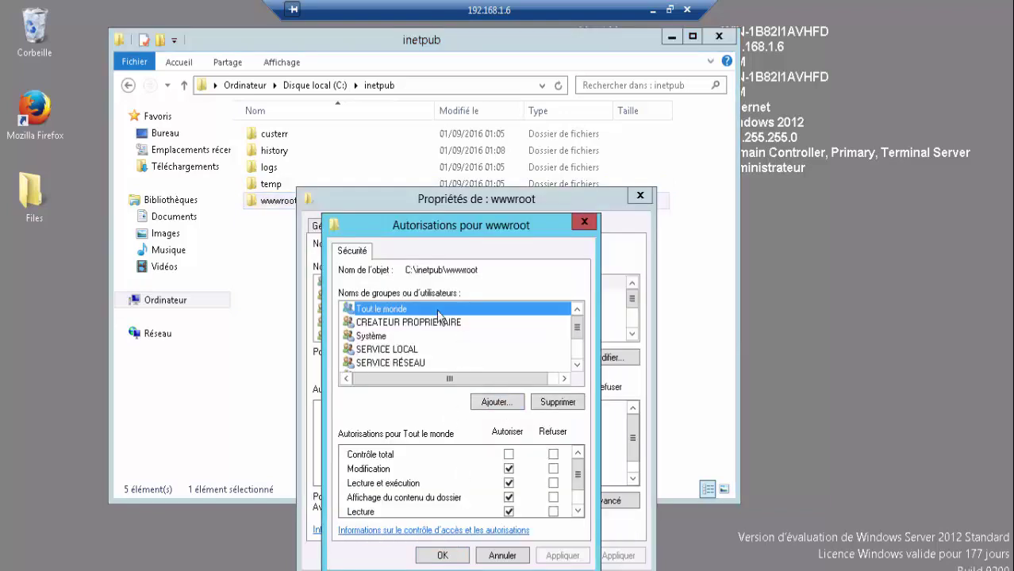
left_click(459, 558)
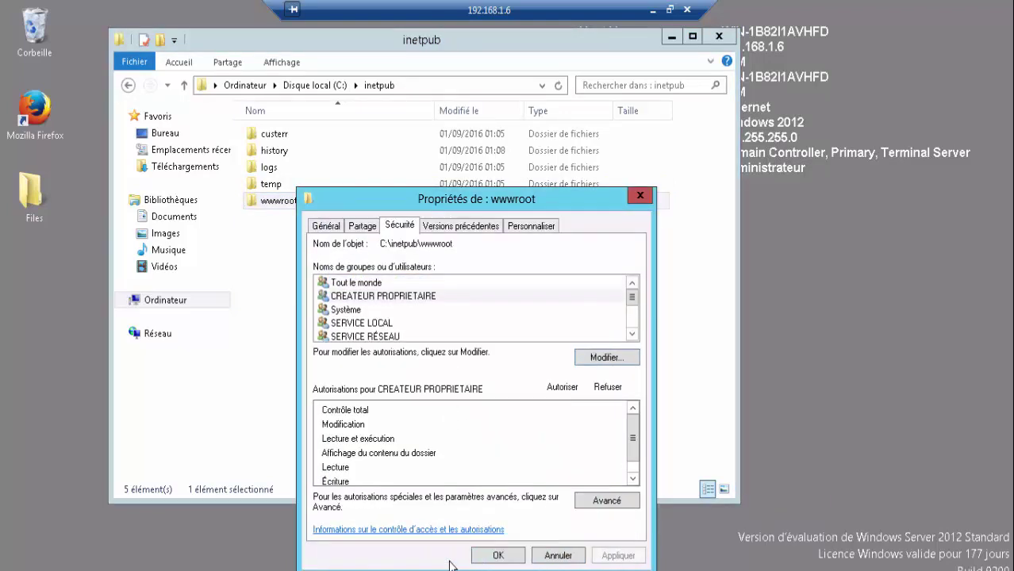
left_click(498, 556)
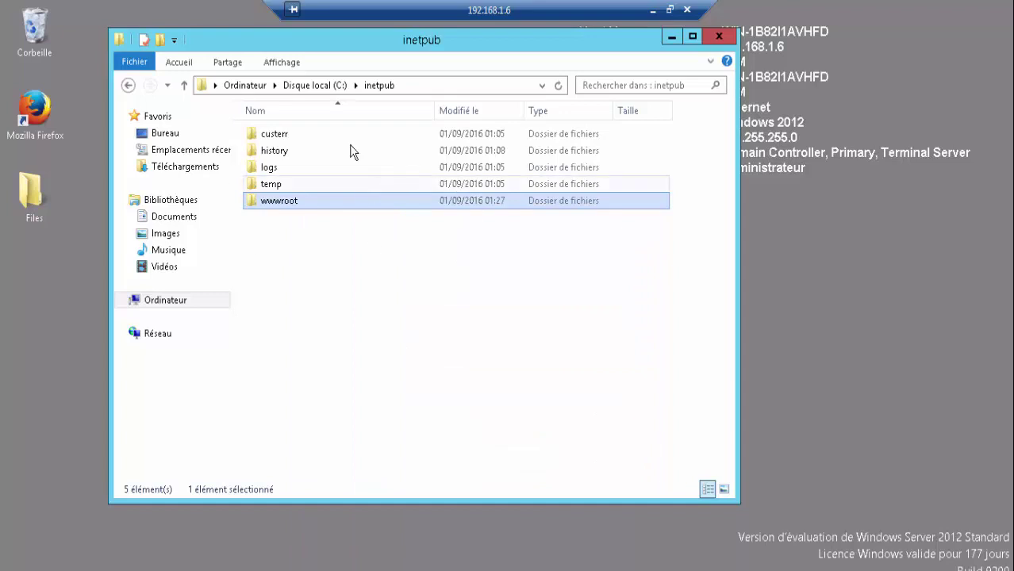
- Launch IIS Manager maximised and permanently dismiss the Web Platform prompt
left_click(719, 36)
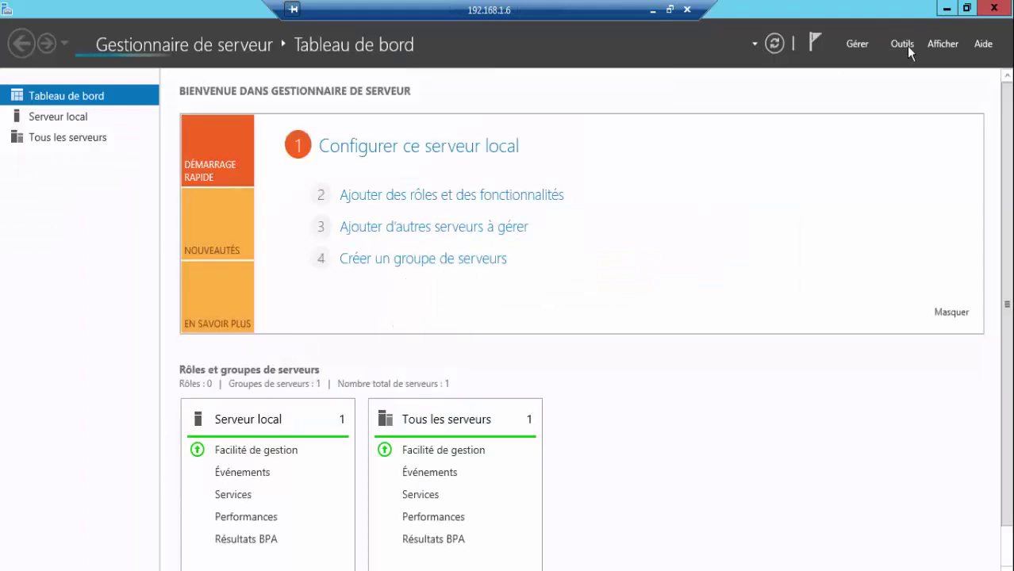
left_click(906, 46)
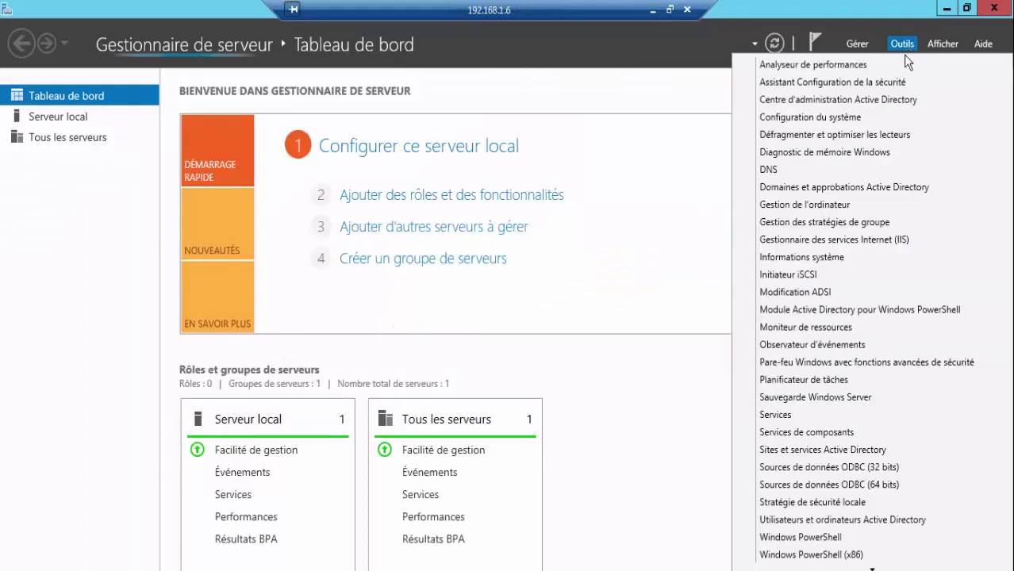
left_click(867, 241)
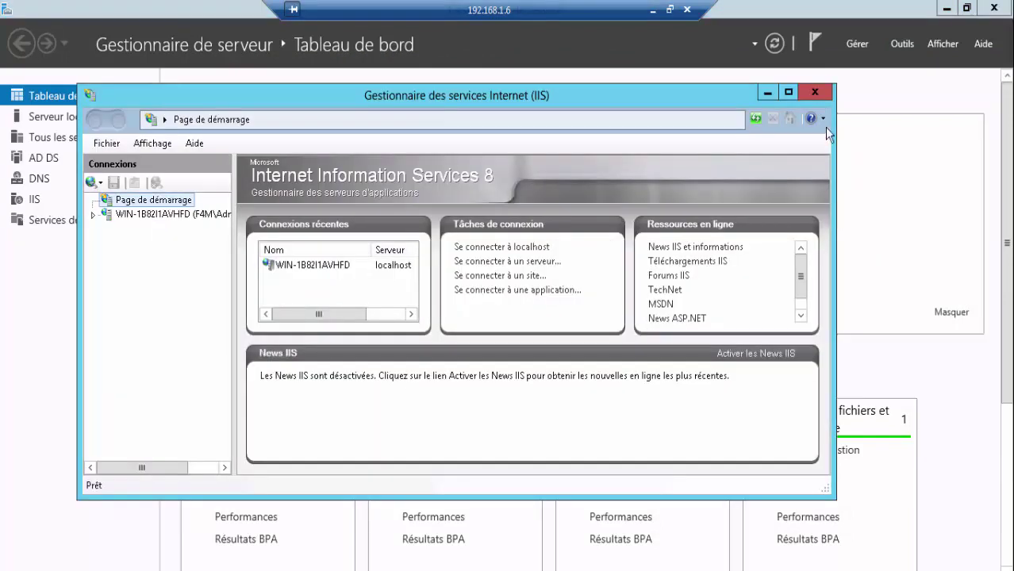
left_click(787, 93)
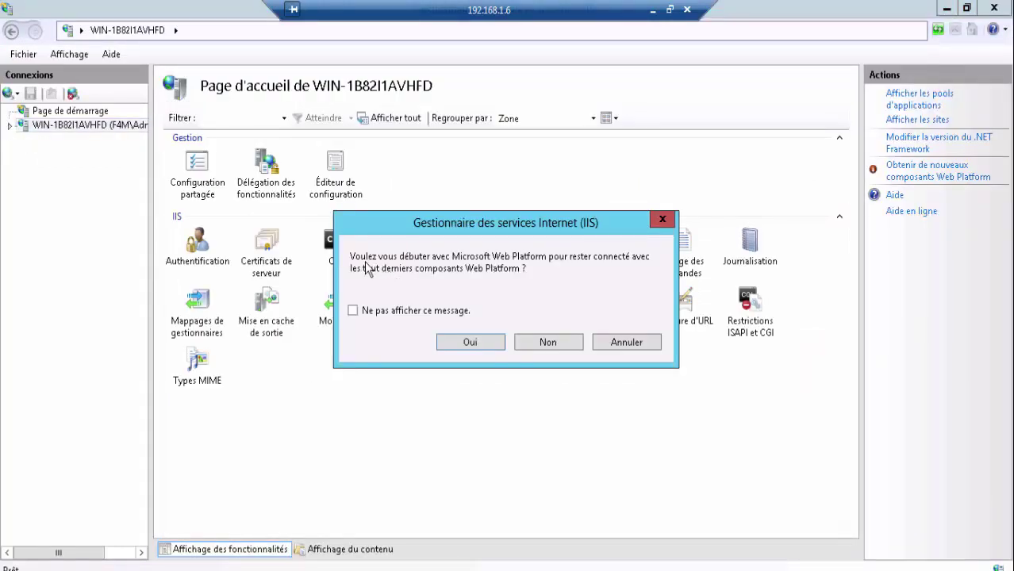
left_click(396, 311)
left_click(626, 342)
- Rename Default Web Site to GLPI and expand it to show its folders
left_click(9, 125)
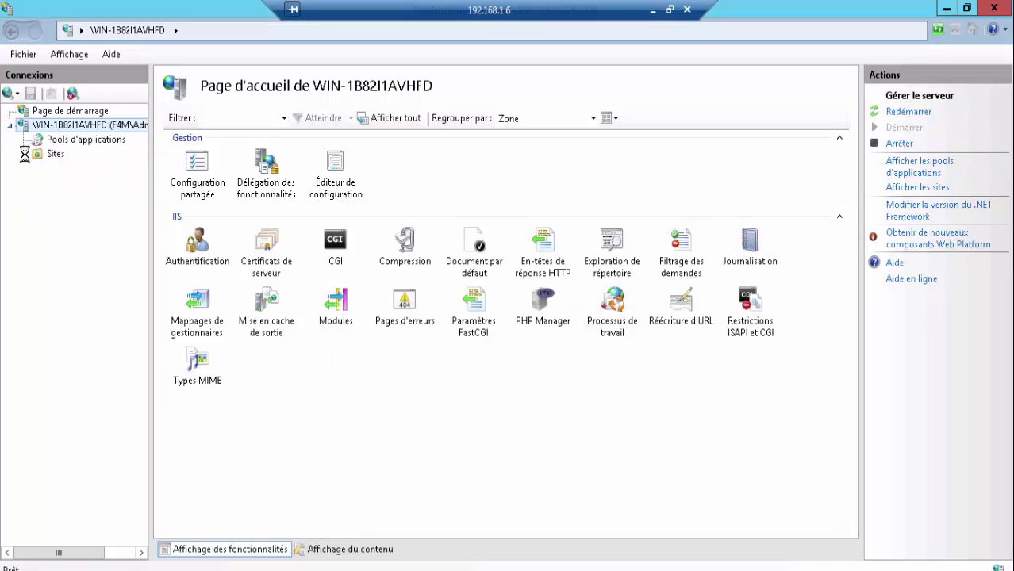
left_click(25, 154)
left_click(49, 169)
left_click(38, 169)
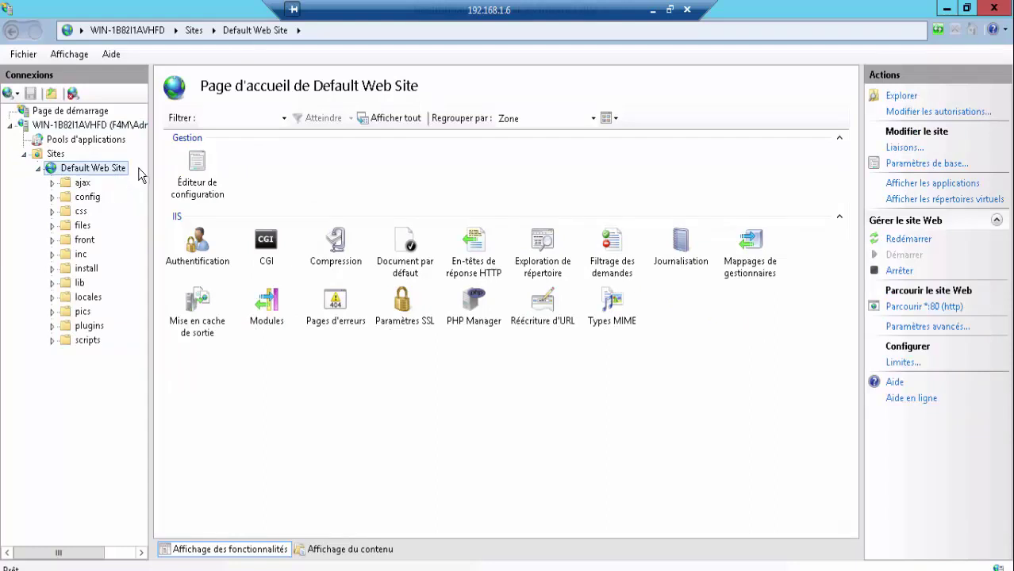
left_click(38, 168)
right_click(67, 168)
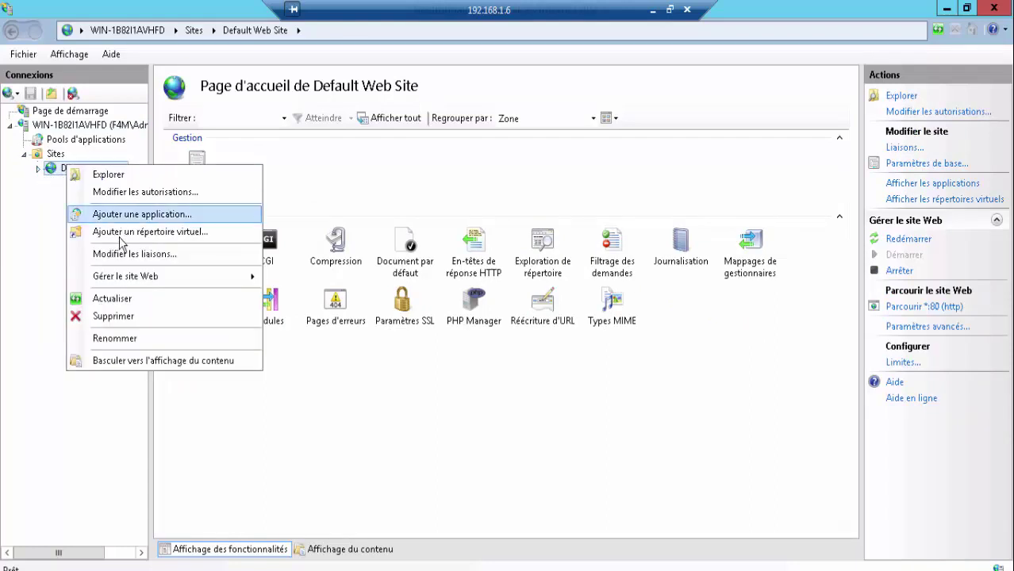
left_click(115, 338)
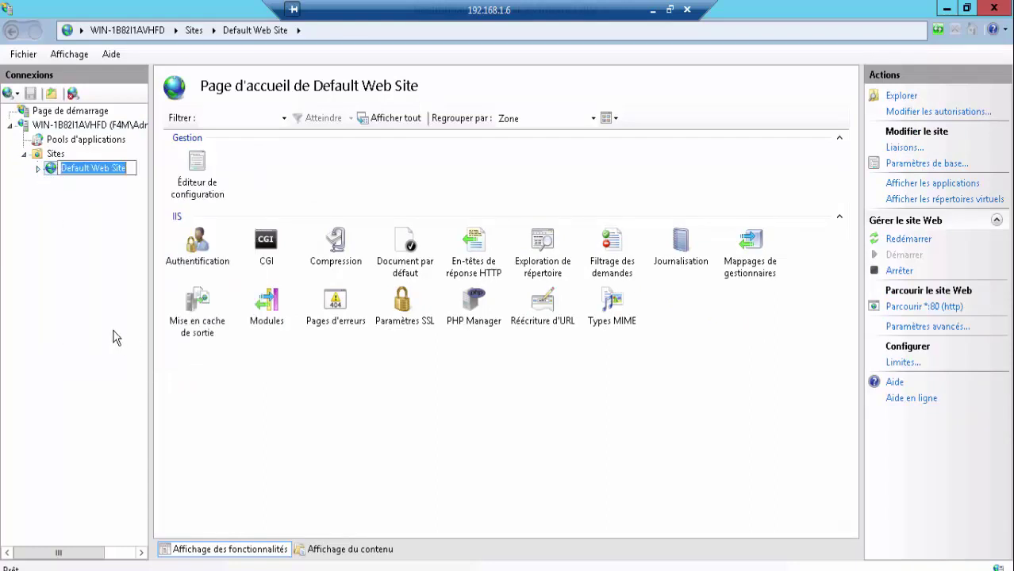
type("GLPI")
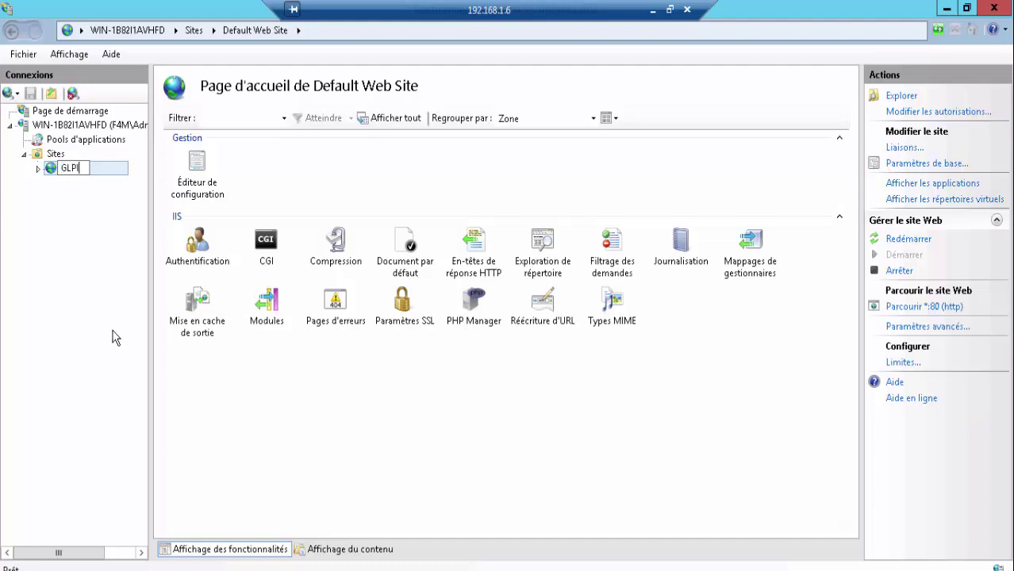
key("Return")
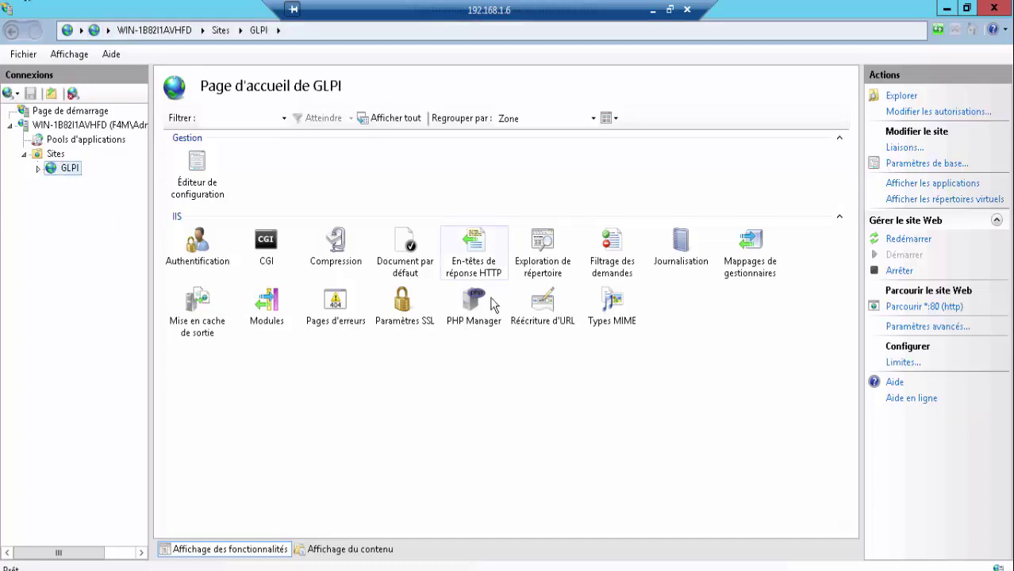
left_click(39, 169)
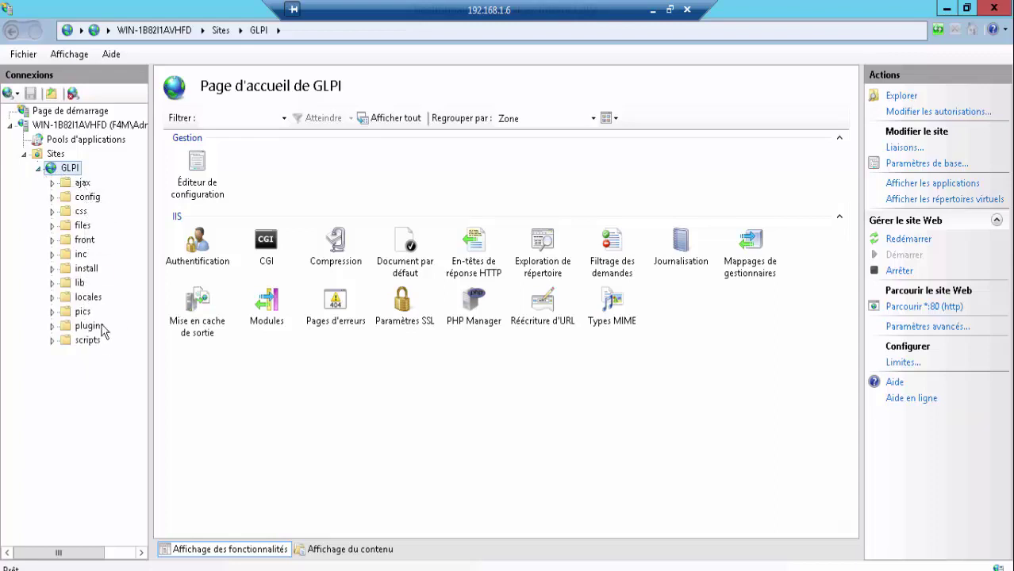
- Enable the disabled php_fileinfo.dll extension in the GLPI site's PHP Manager
left_click(468, 322)
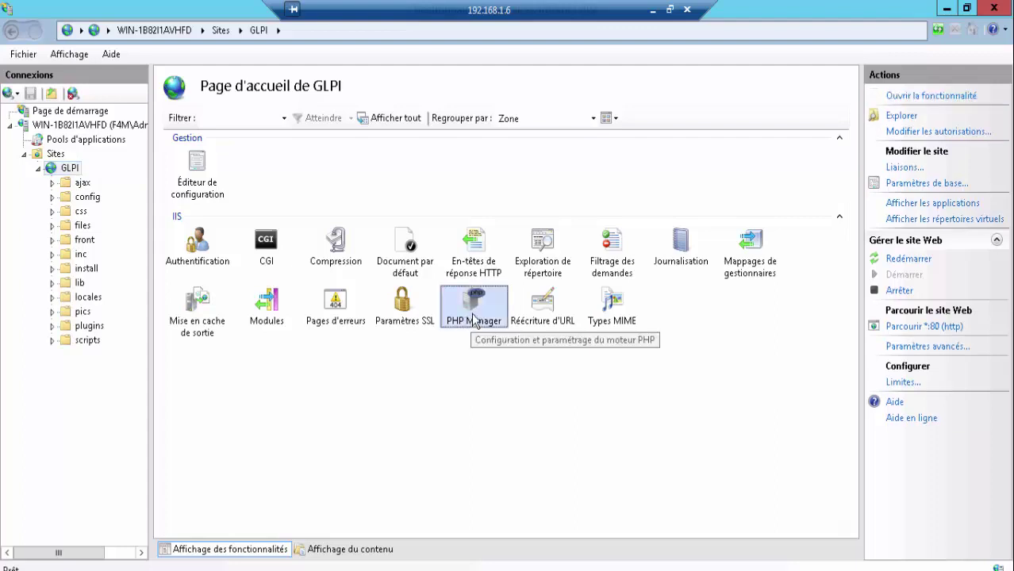
double_click(473, 316)
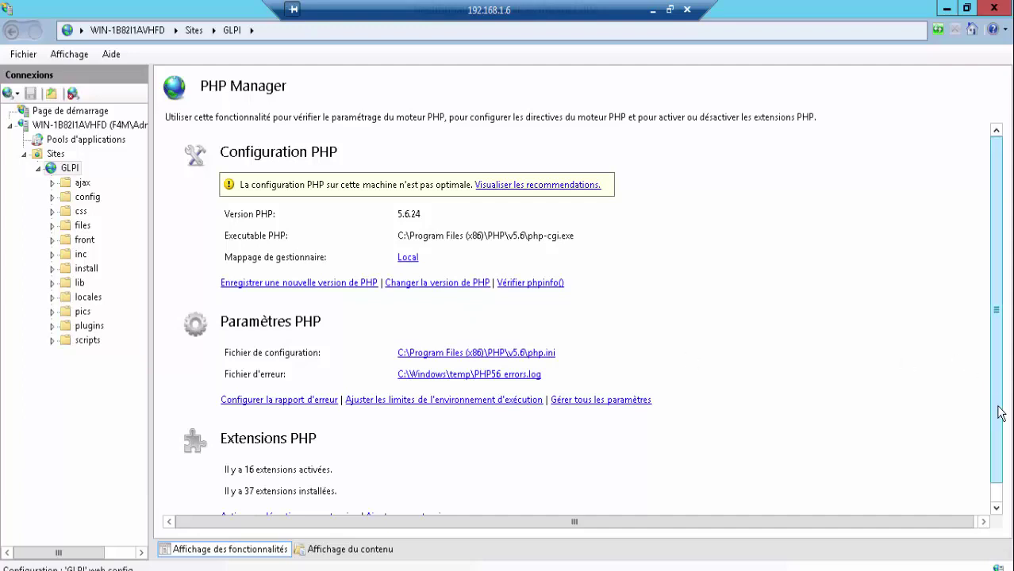
left_click_drag(998, 460, 1000, 474)
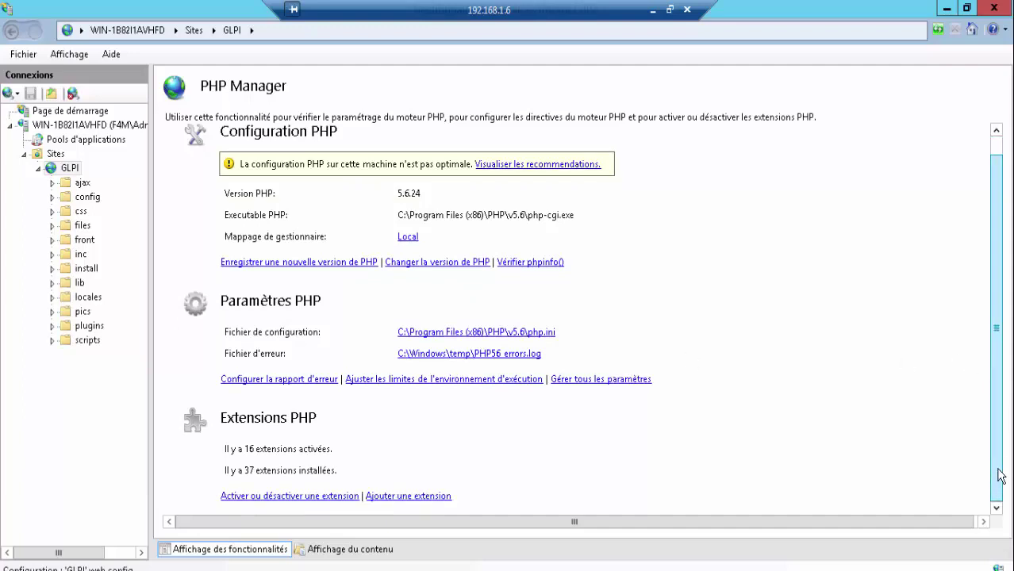
left_click(274, 496)
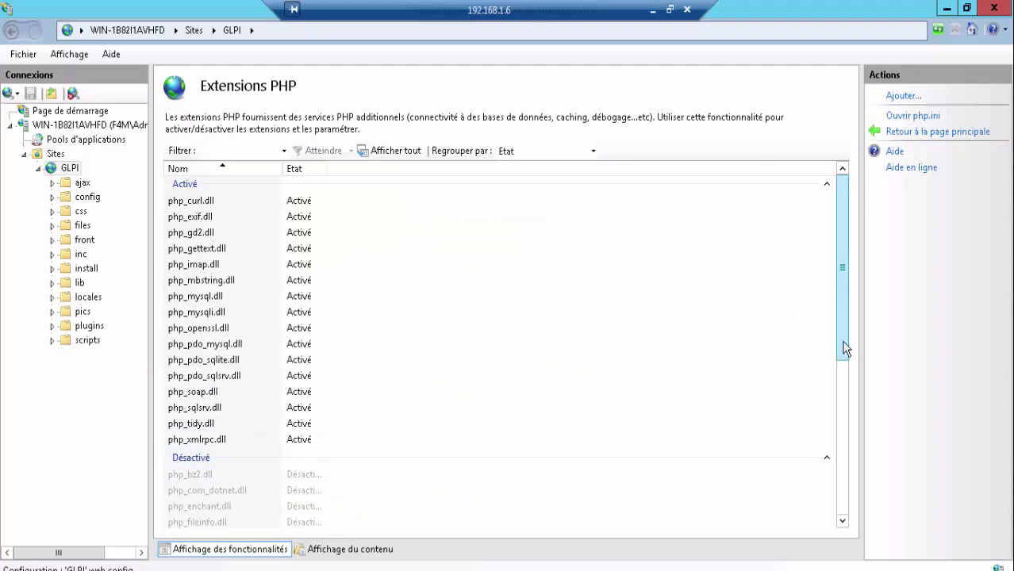
left_click_drag(842, 347, 842, 414)
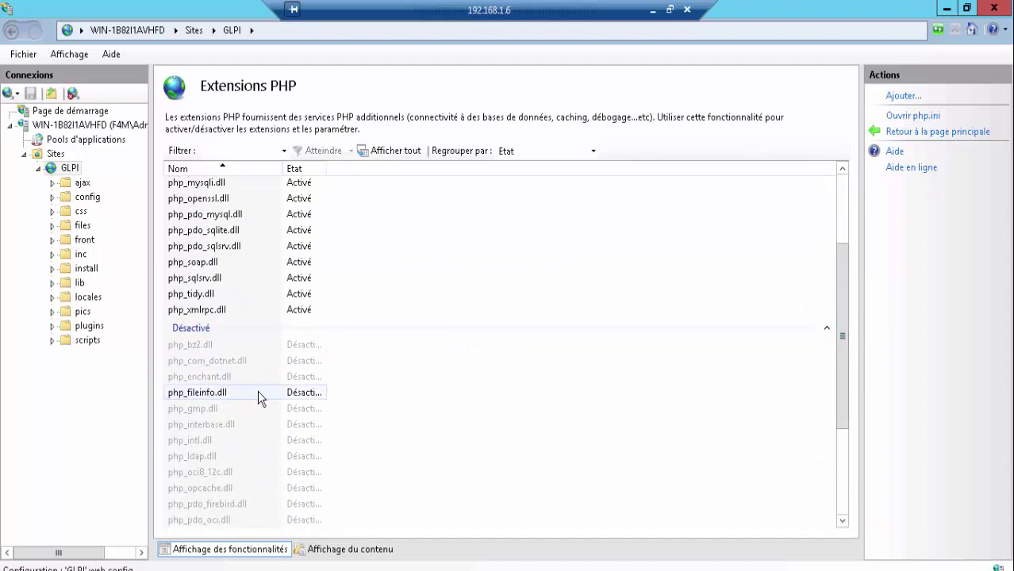
left_click(257, 392)
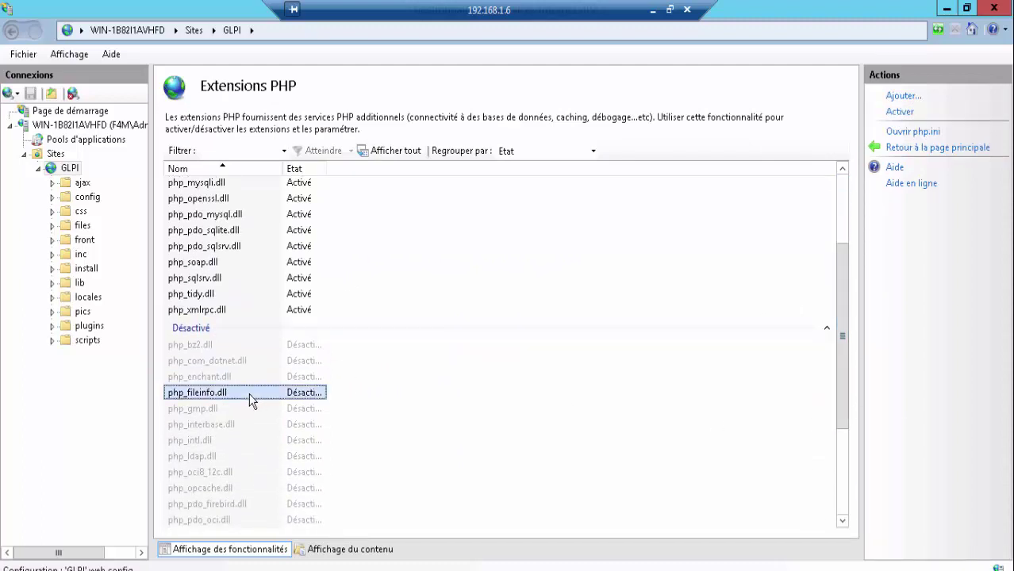
left_click(900, 111)
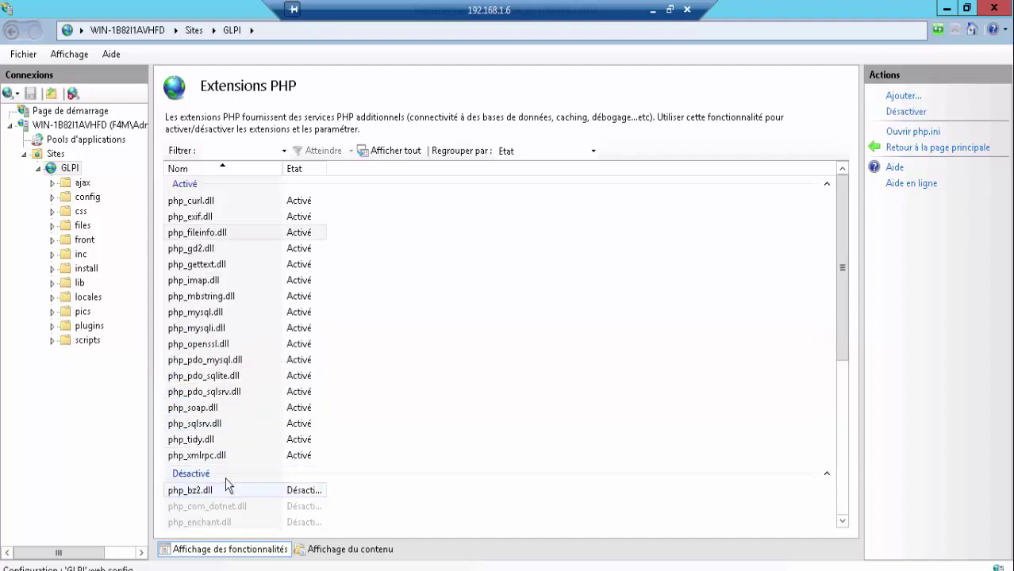
left_click(224, 232)
left_click(188, 553)
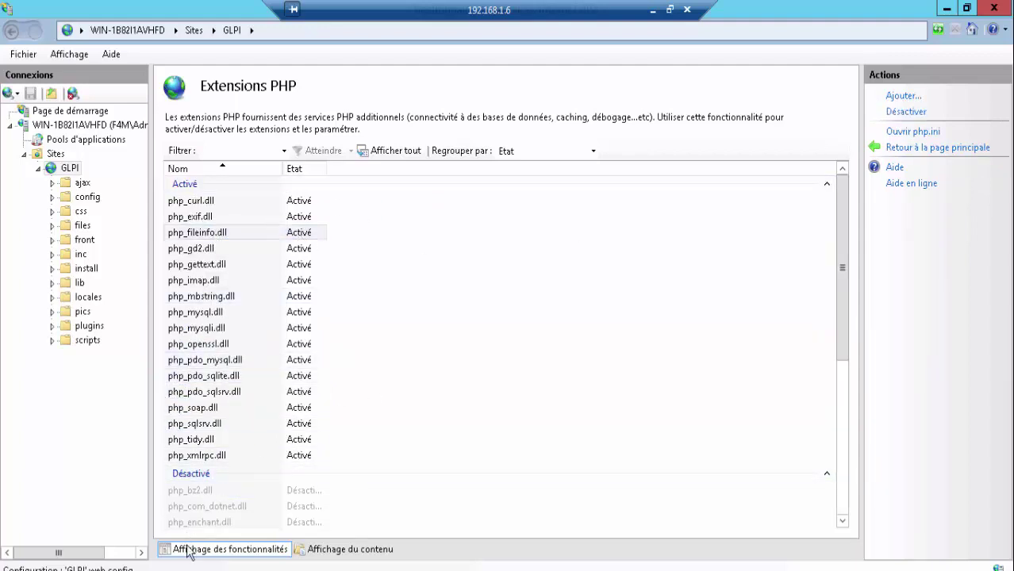
- Run ipconfig in a cmd console to confirm IPv4 192.168.1.6, then restore IIS Manager
key("super+r")
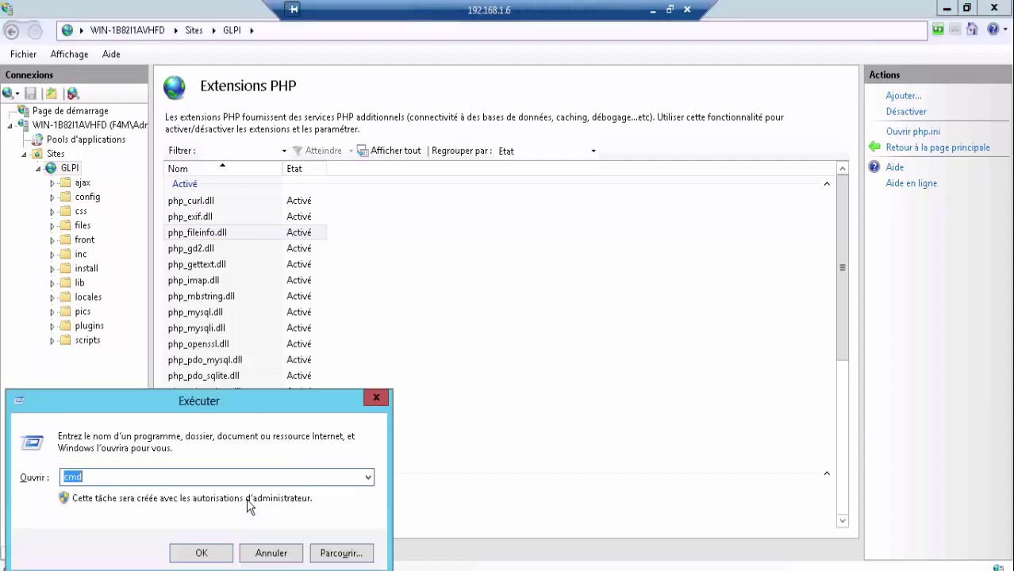
key("Return")
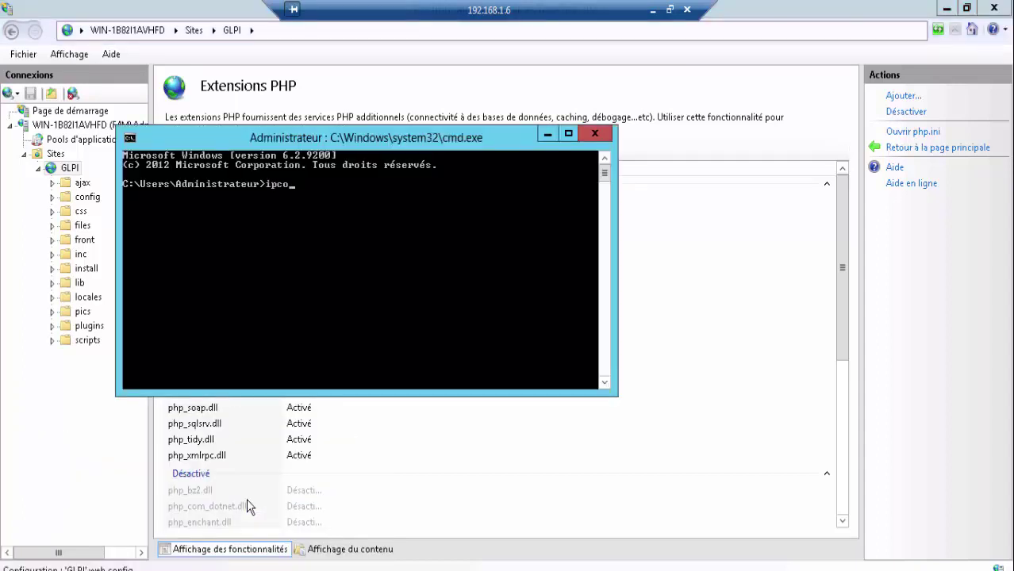
key("Return")
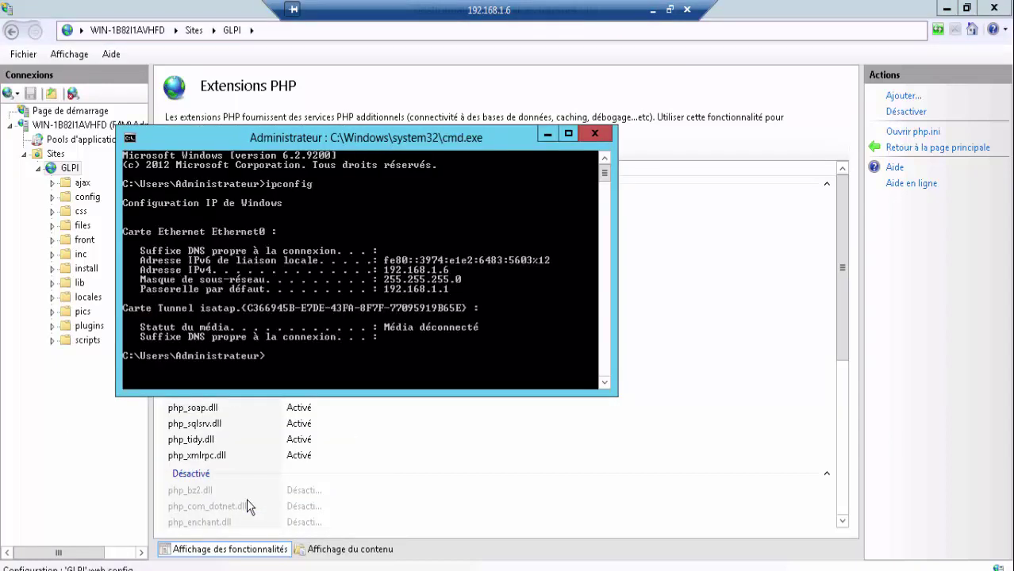
left_click(595, 134)
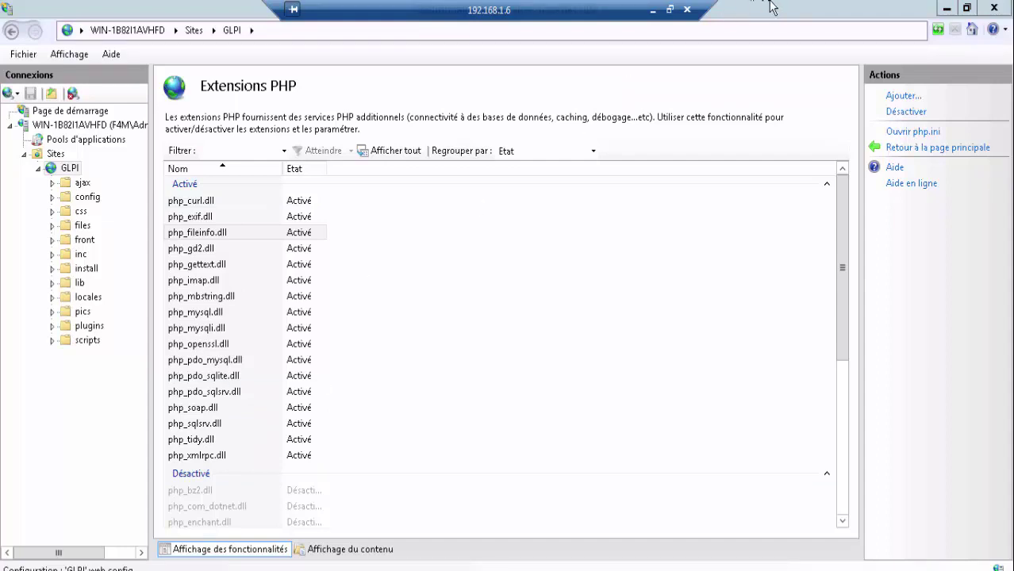
left_click_drag(771, 8, 764, 33)
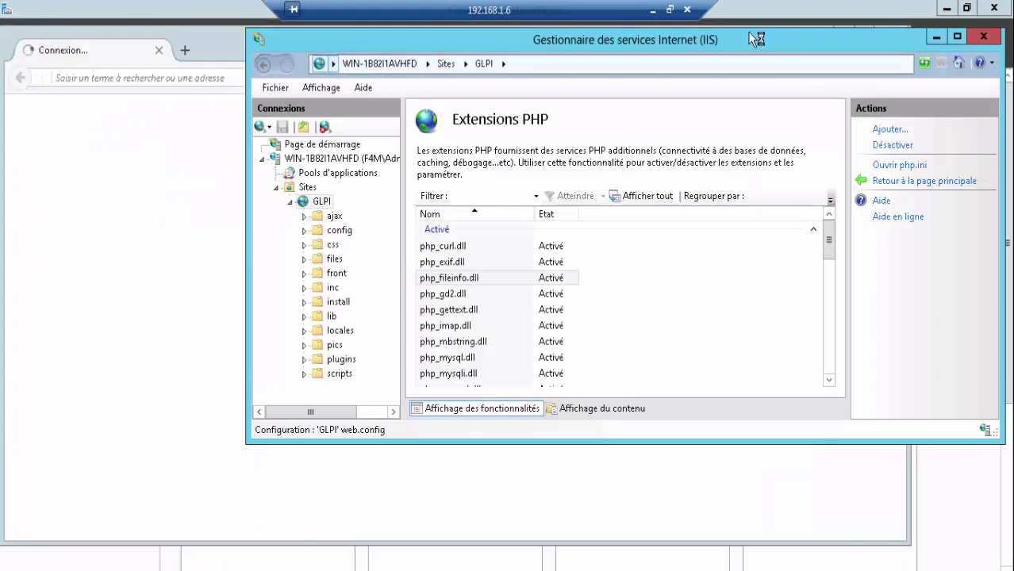
- Load 192.168.1.6 in Firefox, postponing the default-browser prompt with Plus tard
left_click(935, 39)
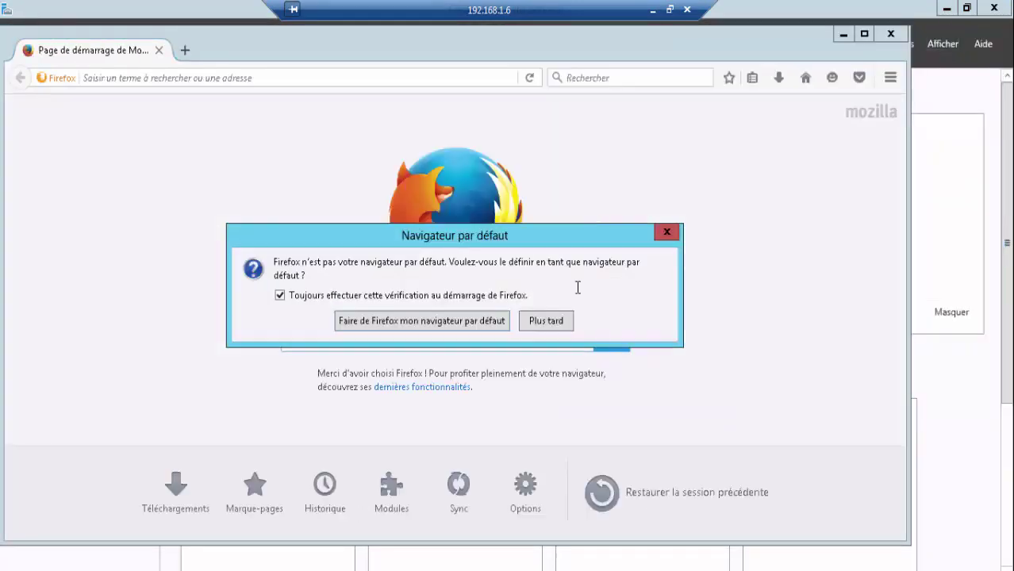
left_click(555, 322)
left_click(301, 75)
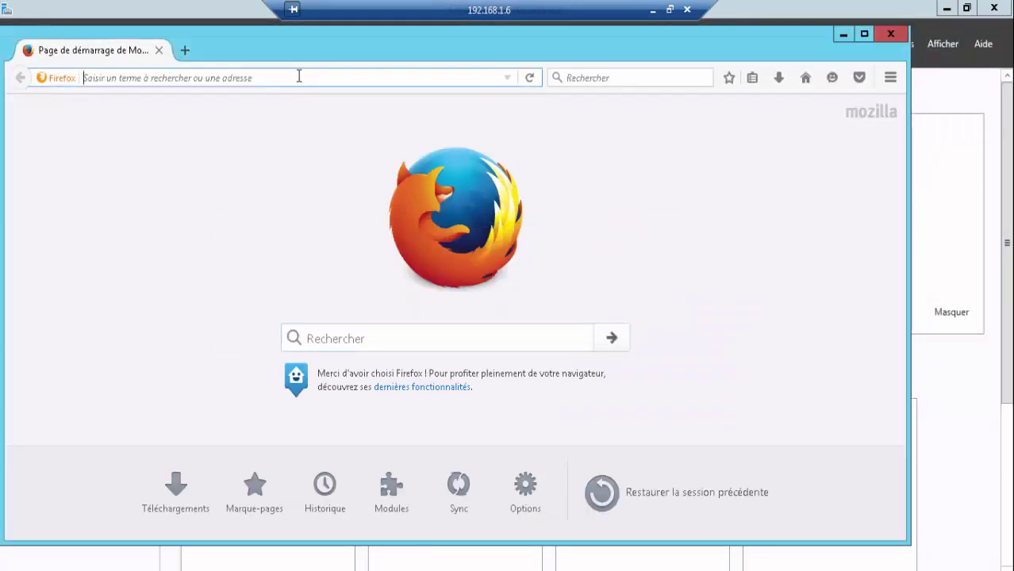
type("192.1")
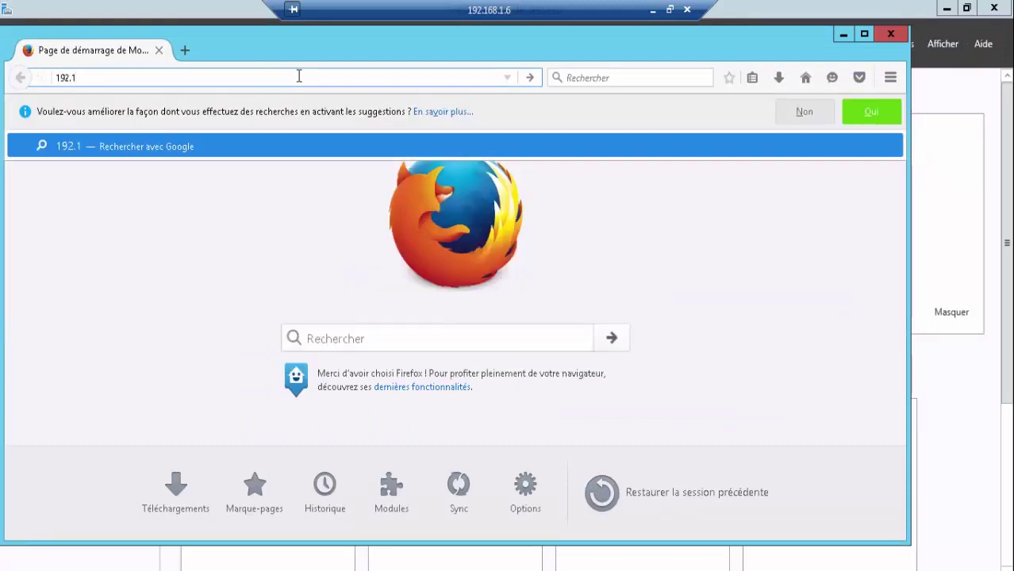
type("68.1")
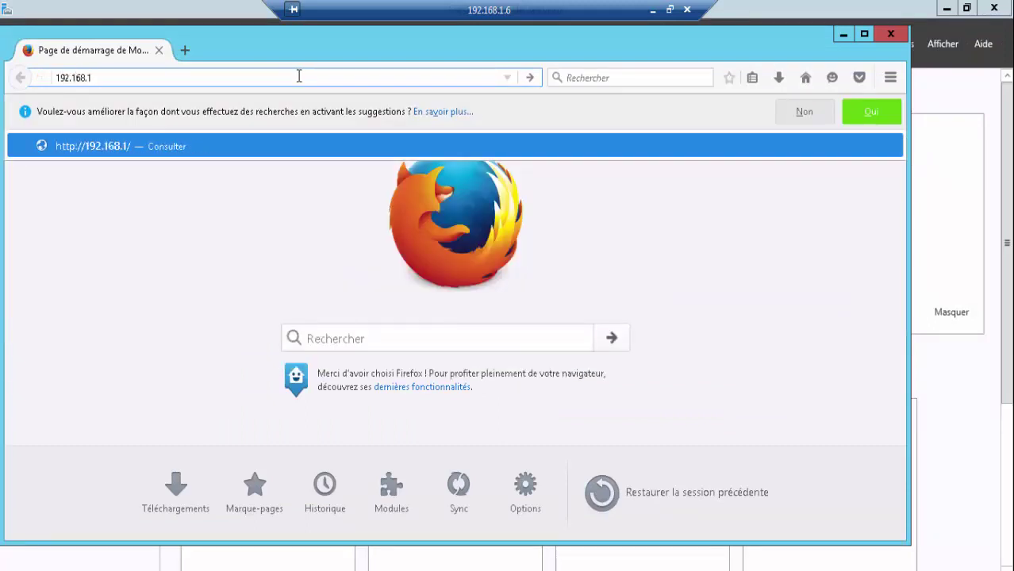
type(".6")
key("Return")
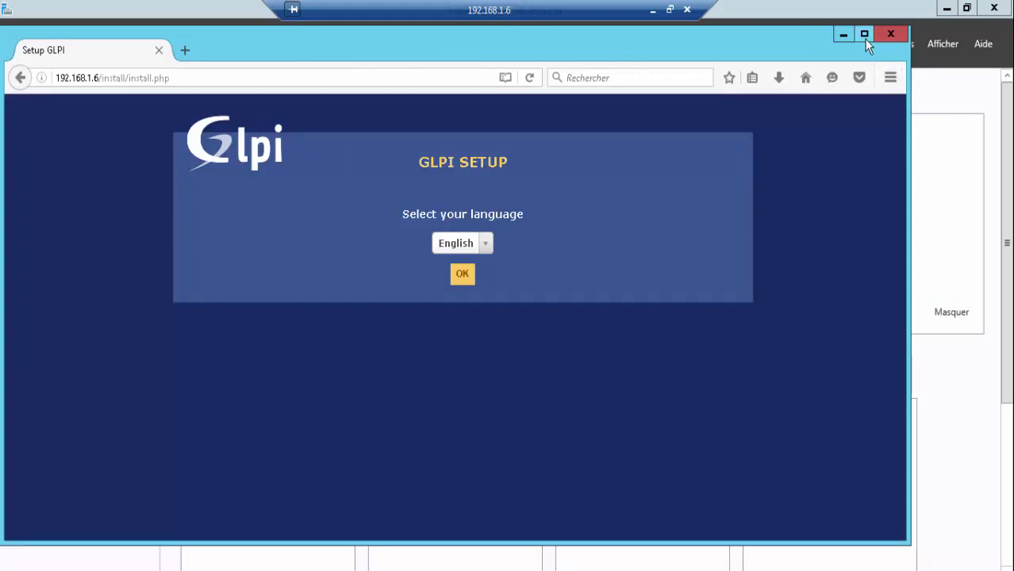
- Maximize Firefox and set the GLPI setup language to Français
left_click(864, 35)
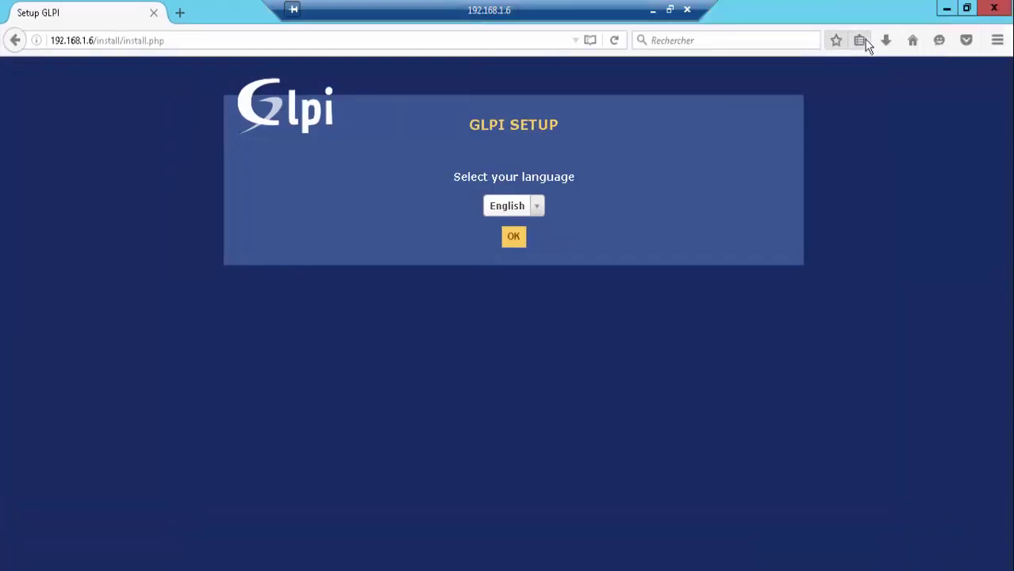
left_click(537, 208)
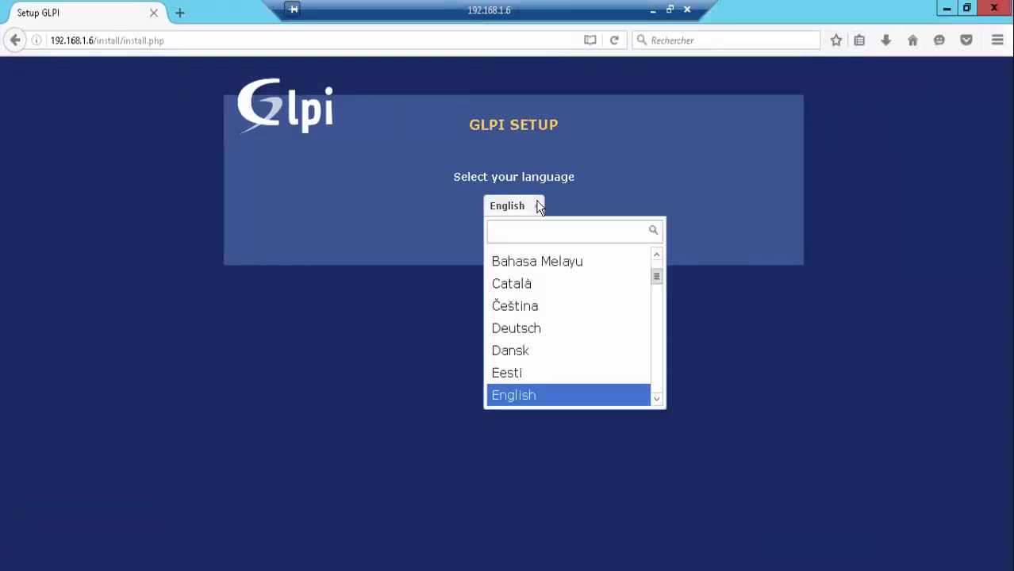
type("fr")
left_click(525, 259)
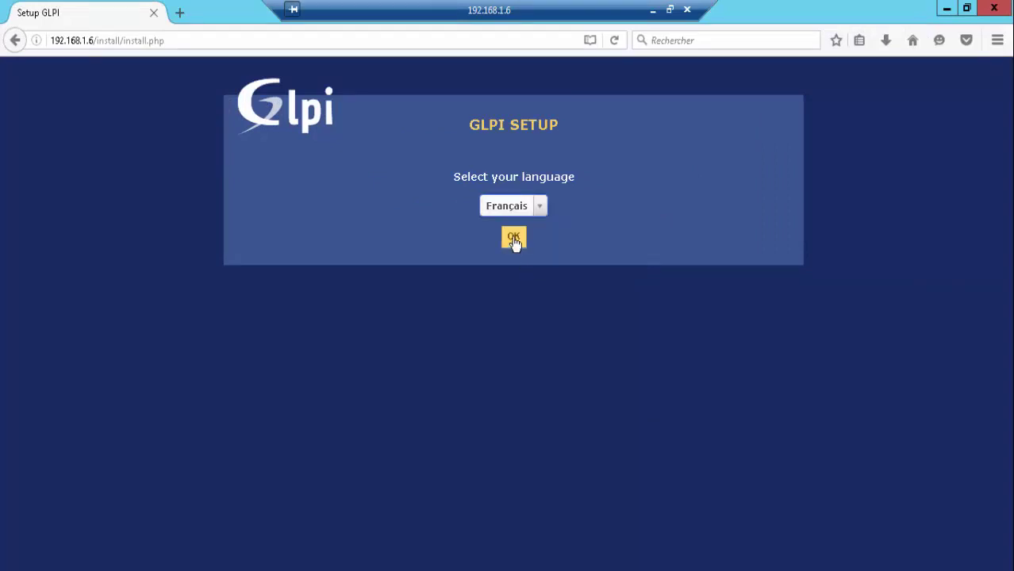
left_click(516, 238)
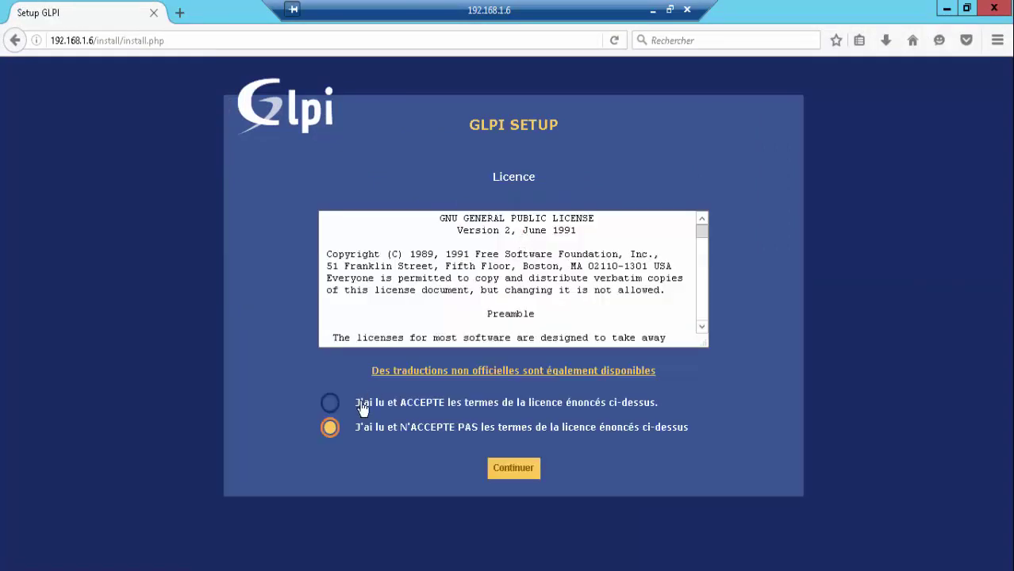
- Accept the GPL licence, start a new installation, and continue past the passed compatibility checks
left_click(332, 405)
left_click(508, 473)
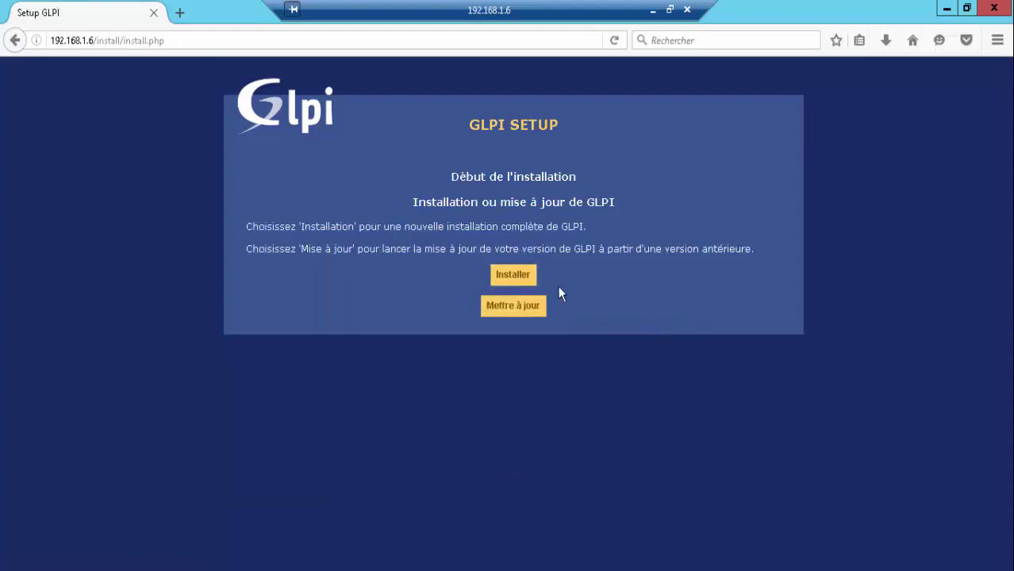
left_click(512, 275)
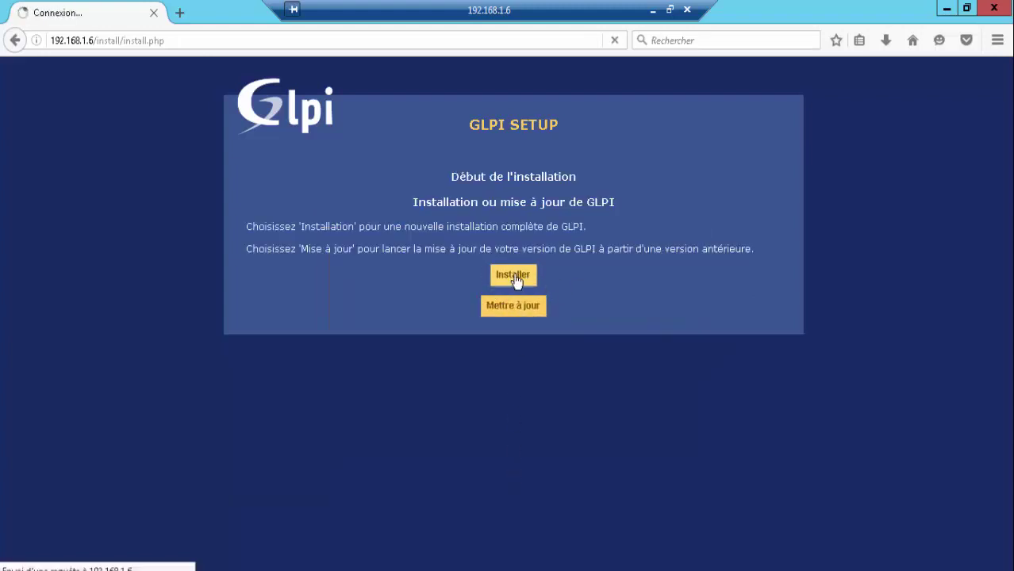
scroll(870, 321, "down", 3)
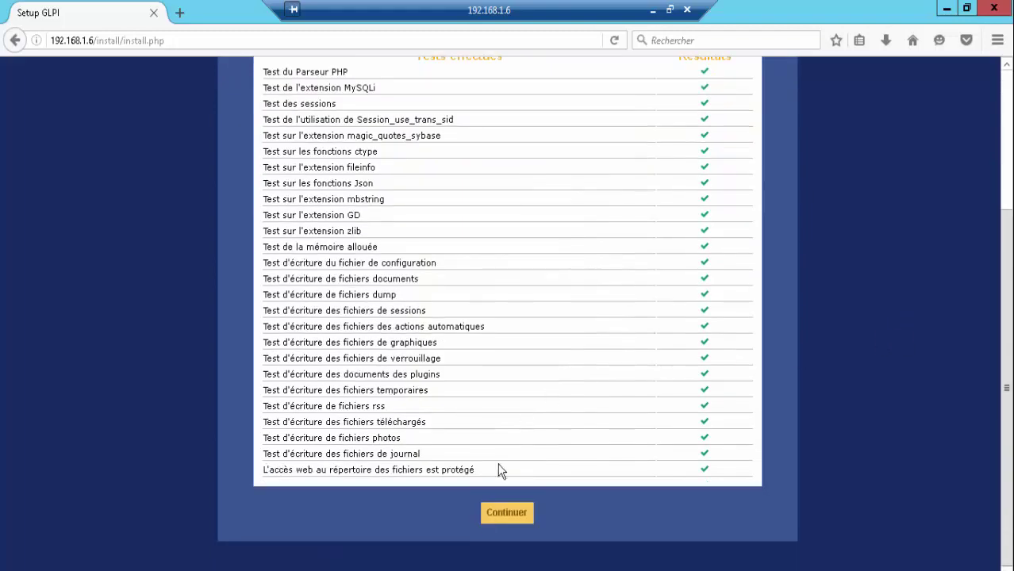
left_click(507, 517)
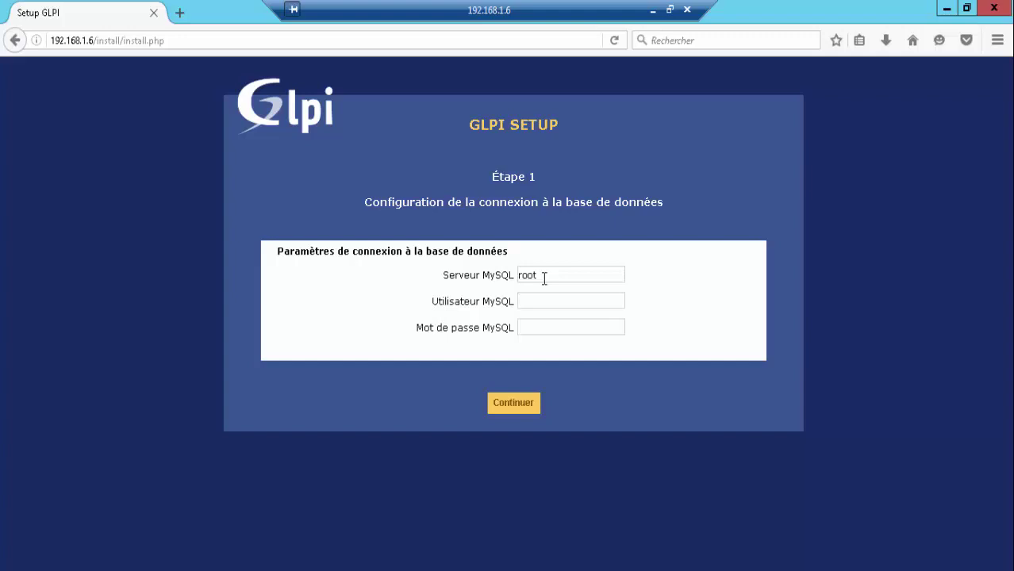
- Enter root in the MySQL connection form and submit the connection settings
double_click(547, 276)
type("localhos")
type("os")
type("root")
key("Tab")
type("root")
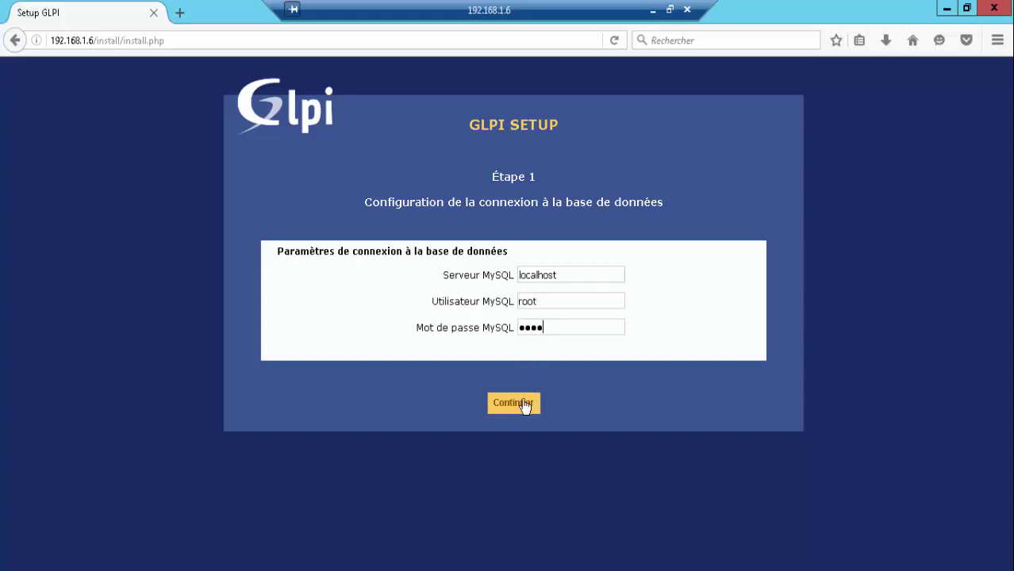
left_click(523, 405)
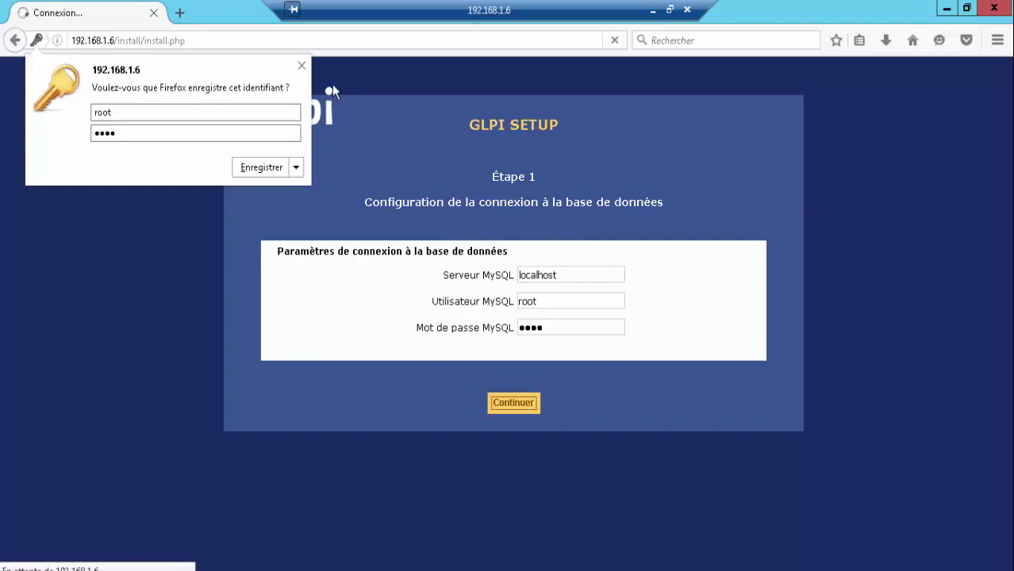
- Create a new database named glpi and continue past its initialization
left_click(302, 65)
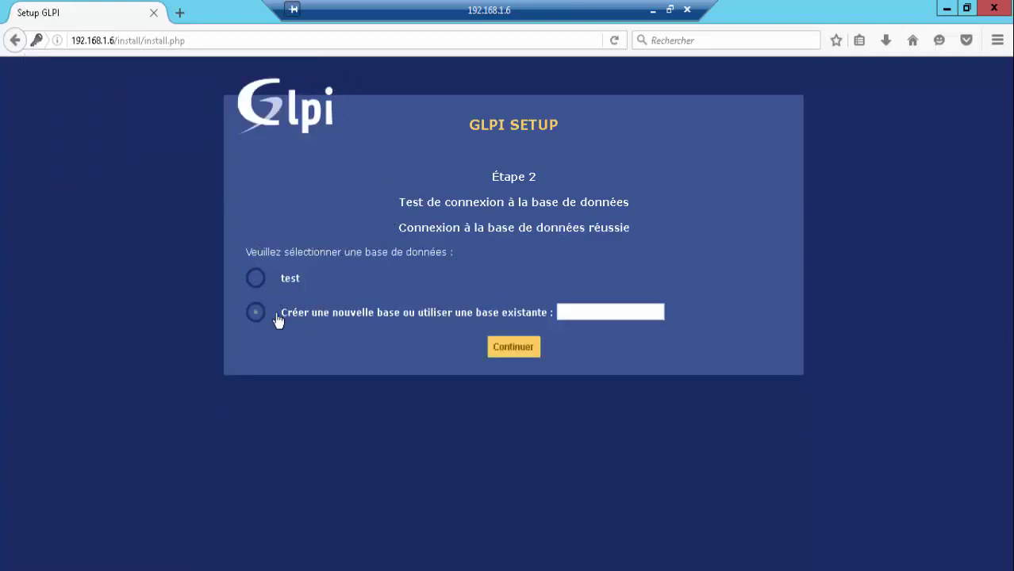
left_click(257, 278)
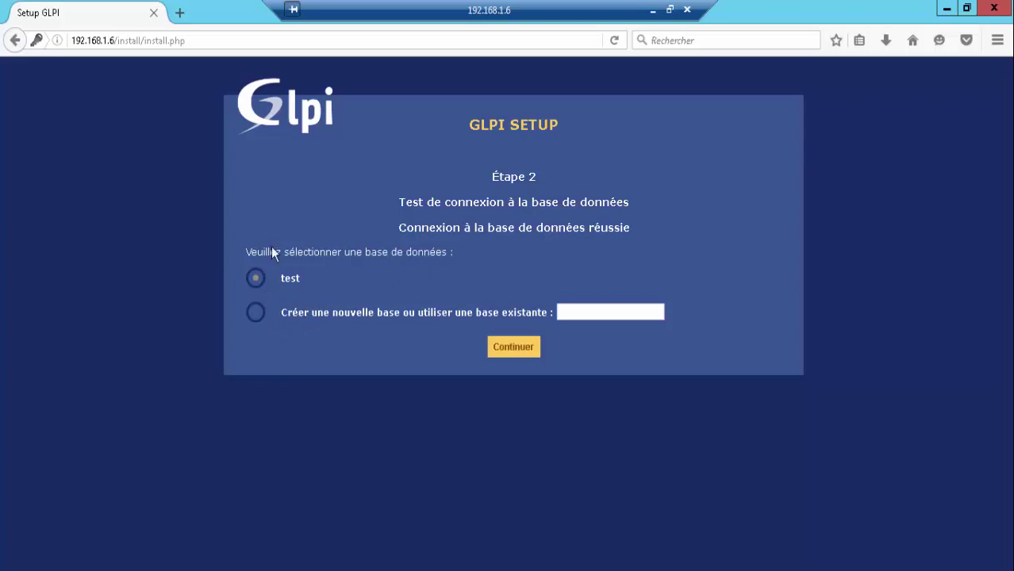
left_click(256, 312)
left_click(622, 312)
type("glpi")
key("Return")
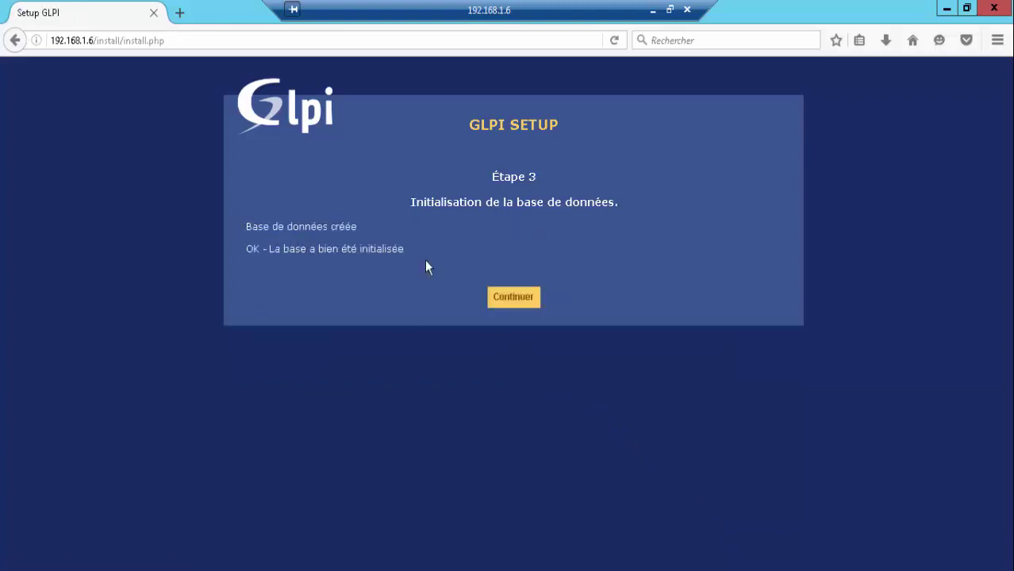
left_click(507, 304)
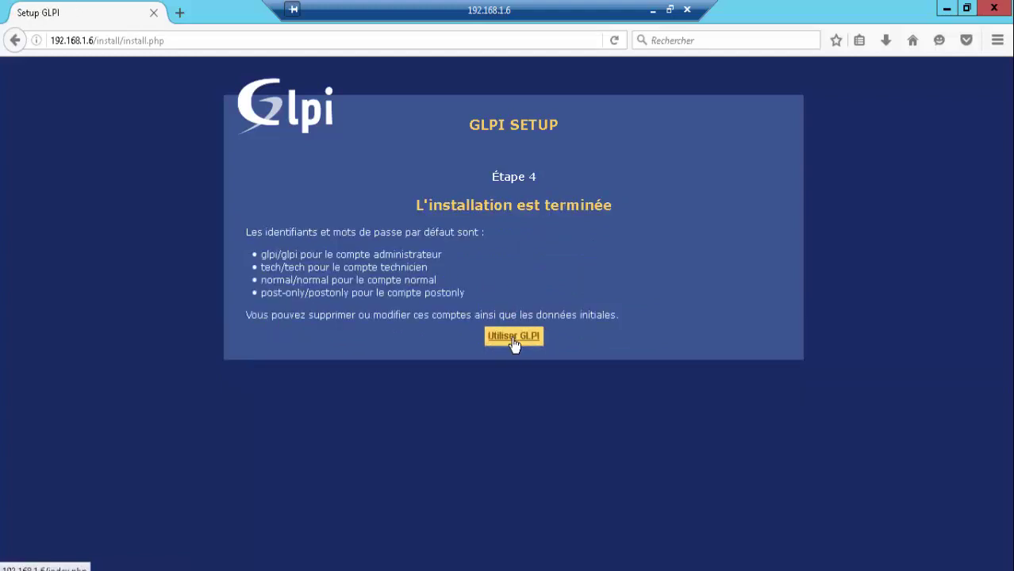
- Log in to GLPI as the glpi user with its default password, then open File Explorer
left_click(513, 337)
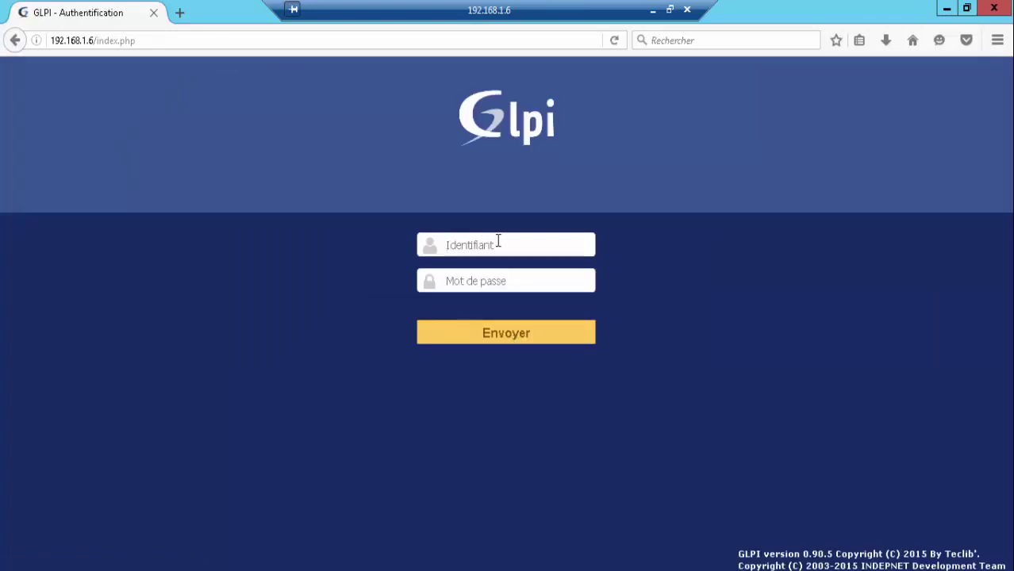
type("glpi")
key("Tab")
type("glpi")
key("Return")
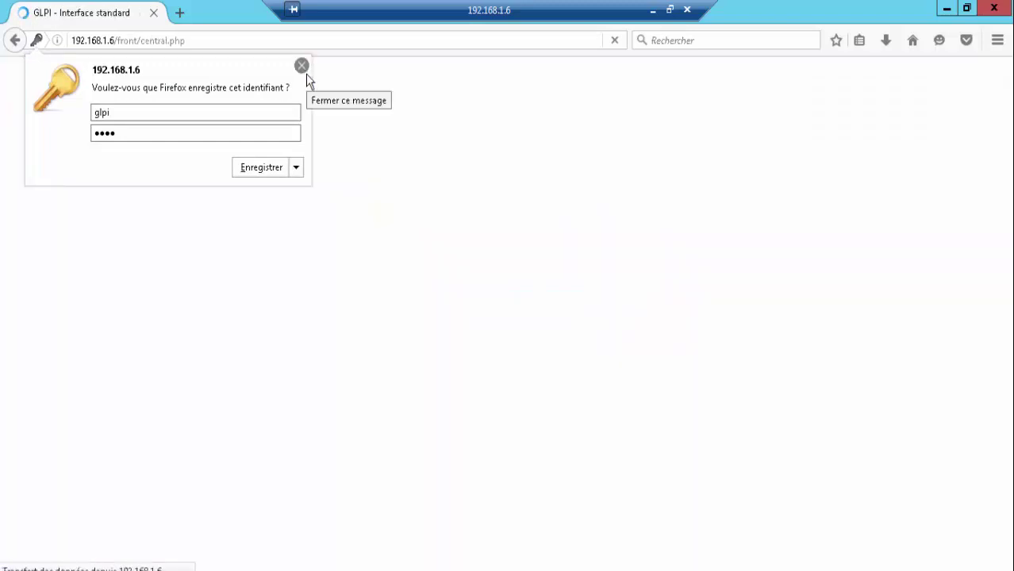
left_click(304, 70)
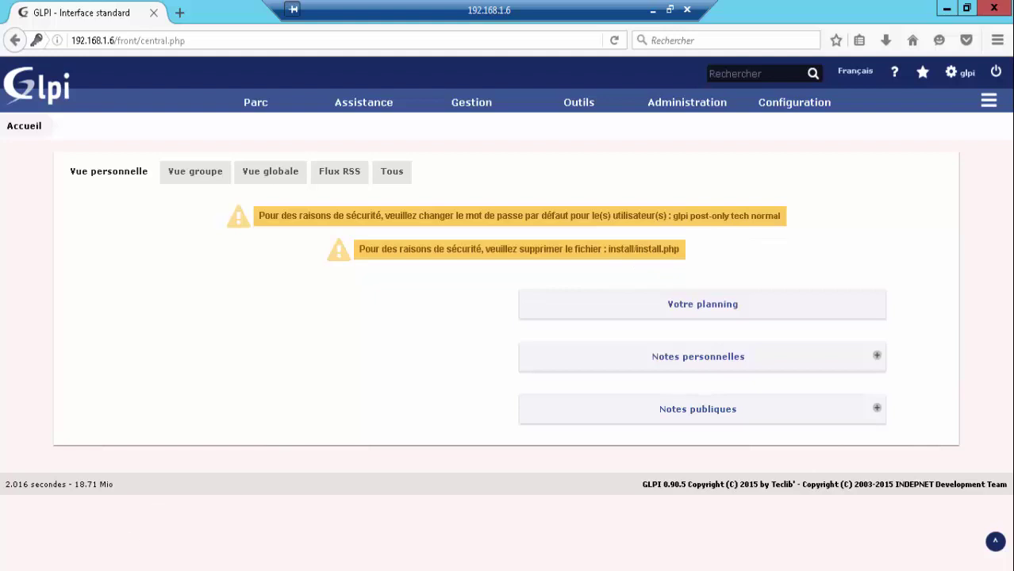
key("super+e")
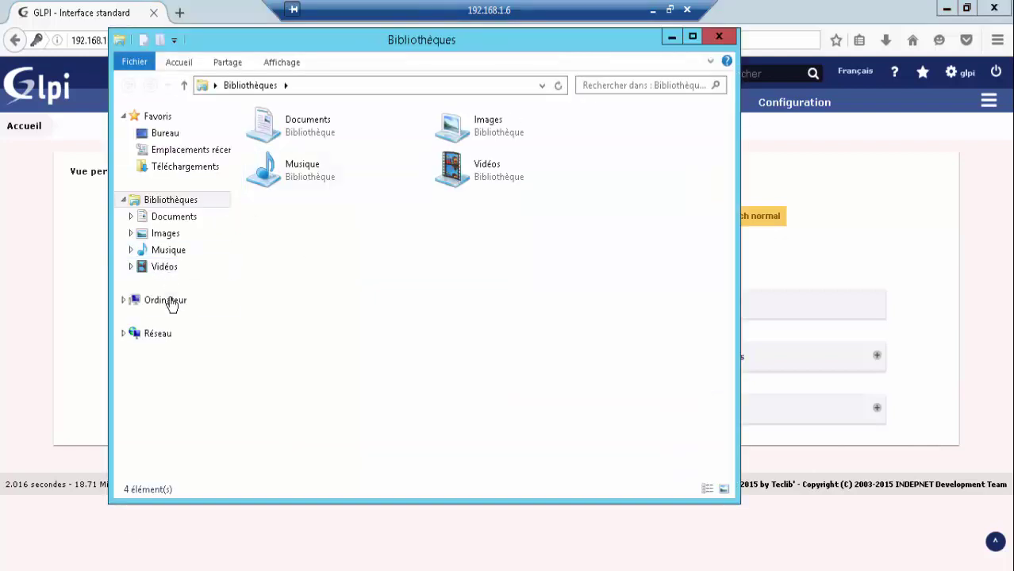
- Delete install.php from C:\inetpub\wwwroot\install and close File Explorer
left_click(168, 301)
double_click(379, 167)
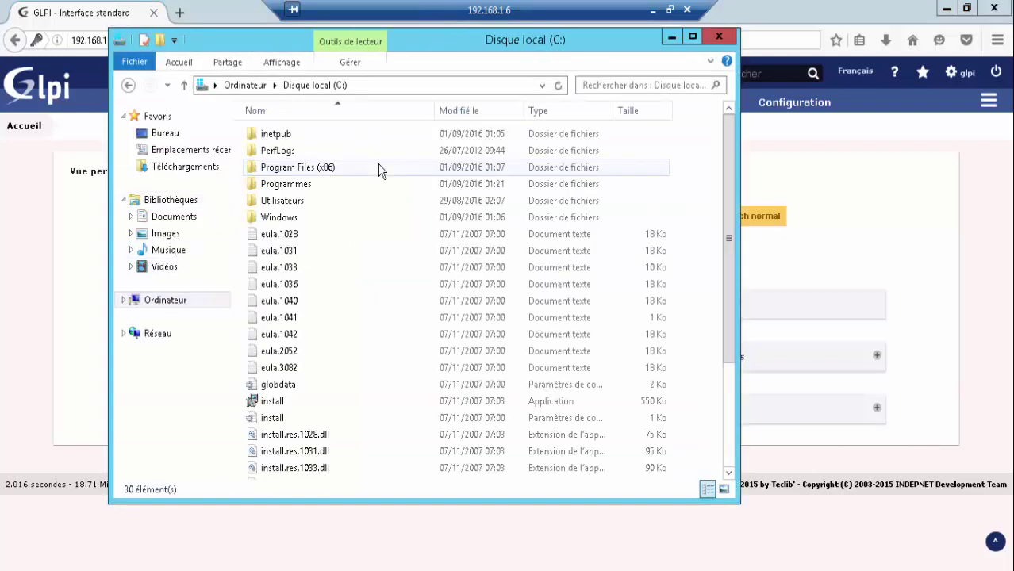
double_click(300, 138)
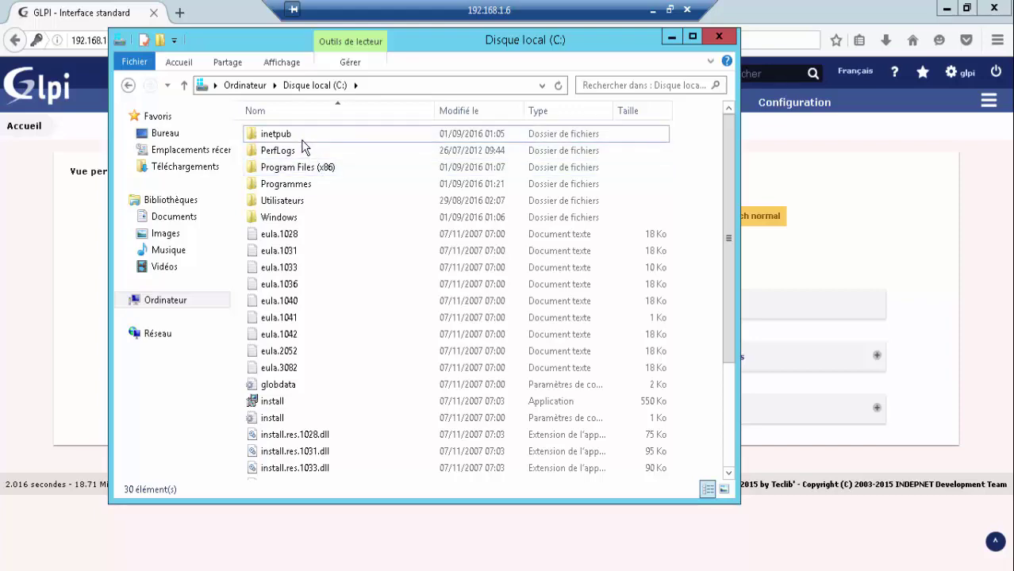
double_click(287, 203)
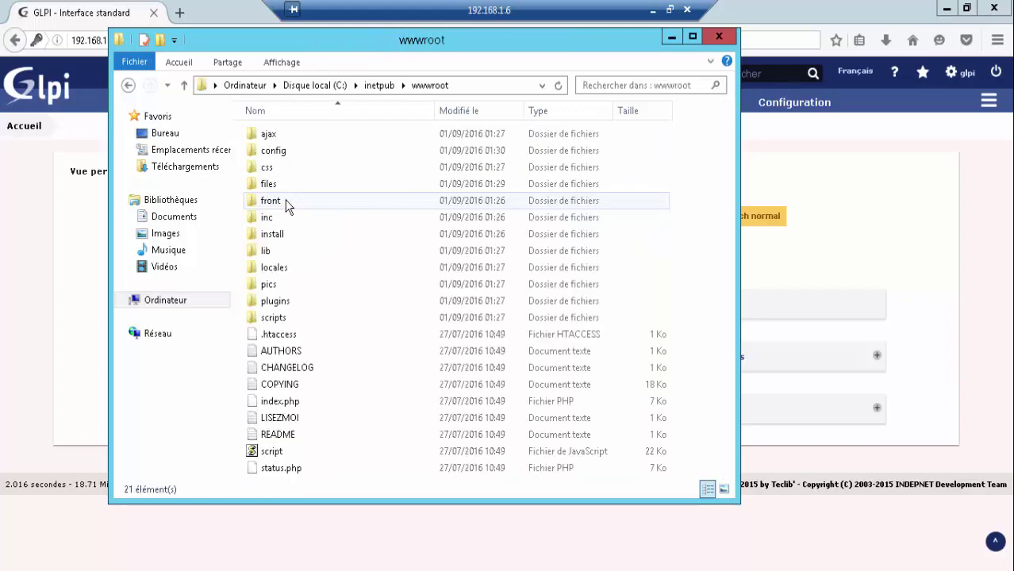
left_click(289, 234)
double_click(290, 234)
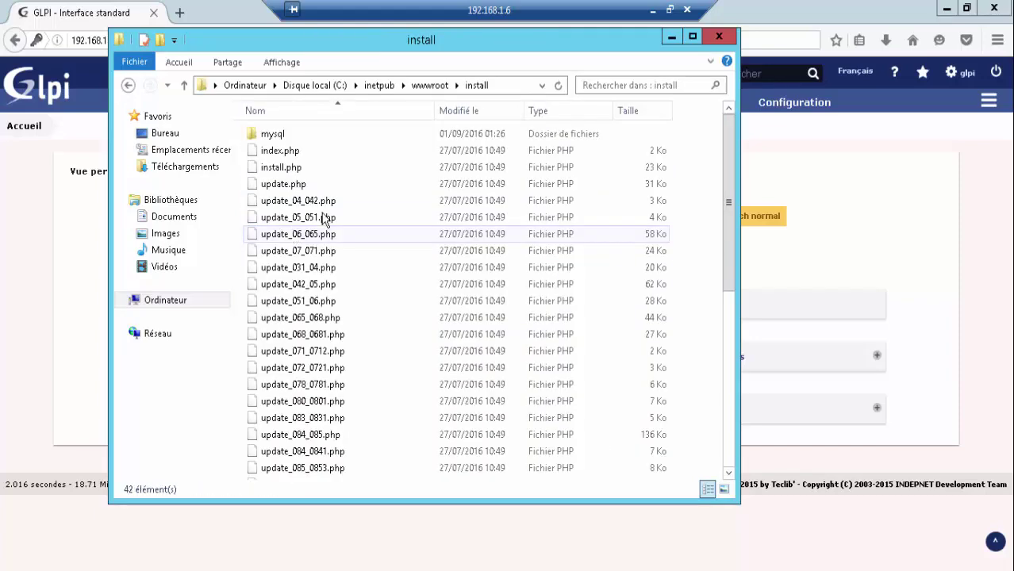
left_click(317, 166)
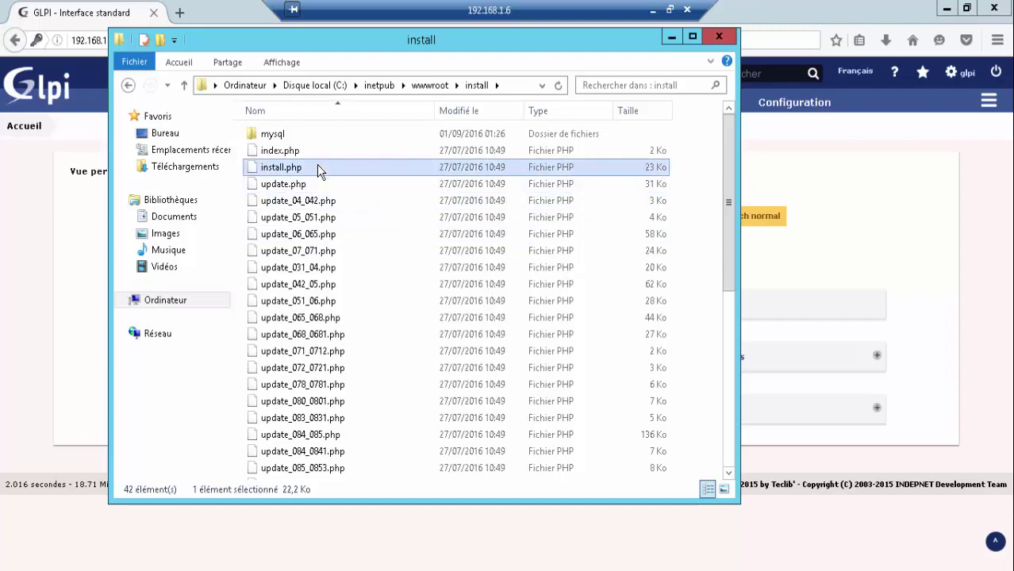
key("Delete")
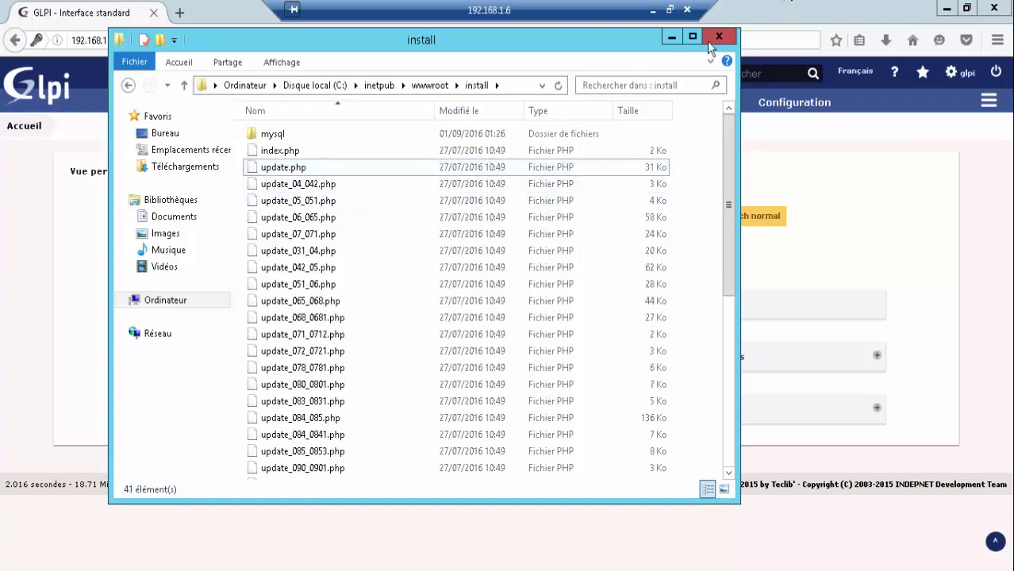
left_click(719, 37)
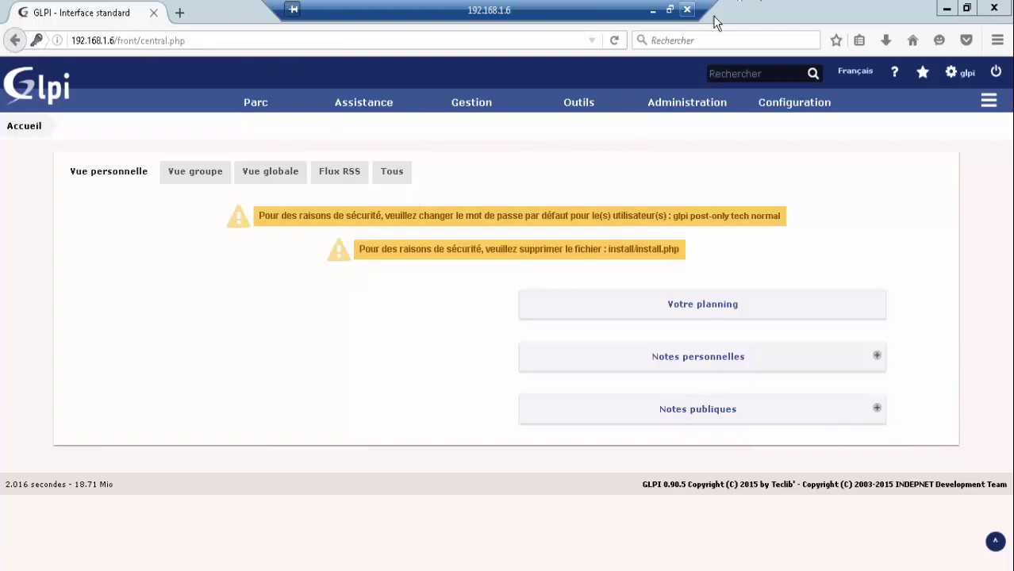
- Reload the GLPI home page, open the glpi user's edit form, and click between its password fields
left_click(621, 45)
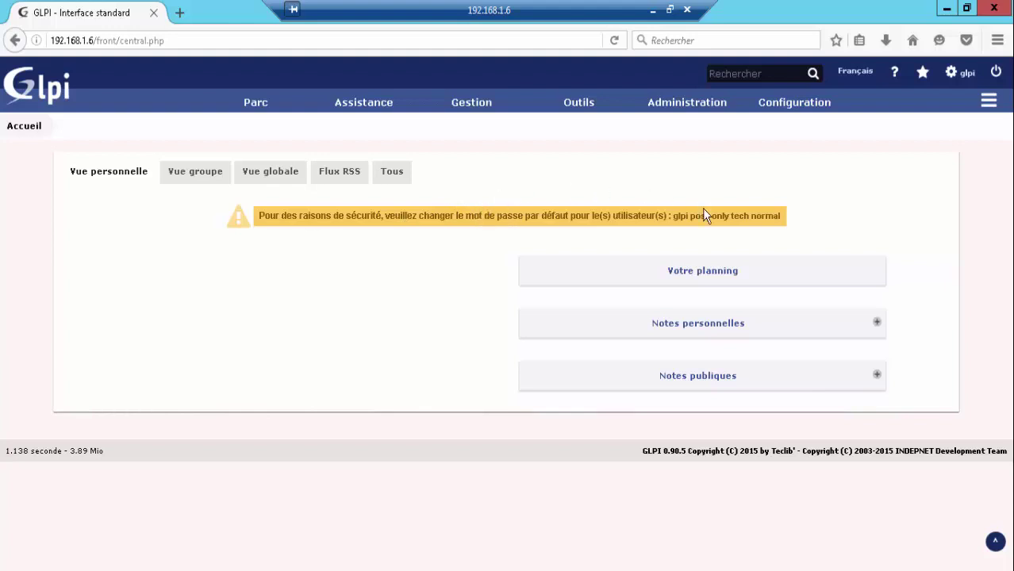
left_click(678, 226)
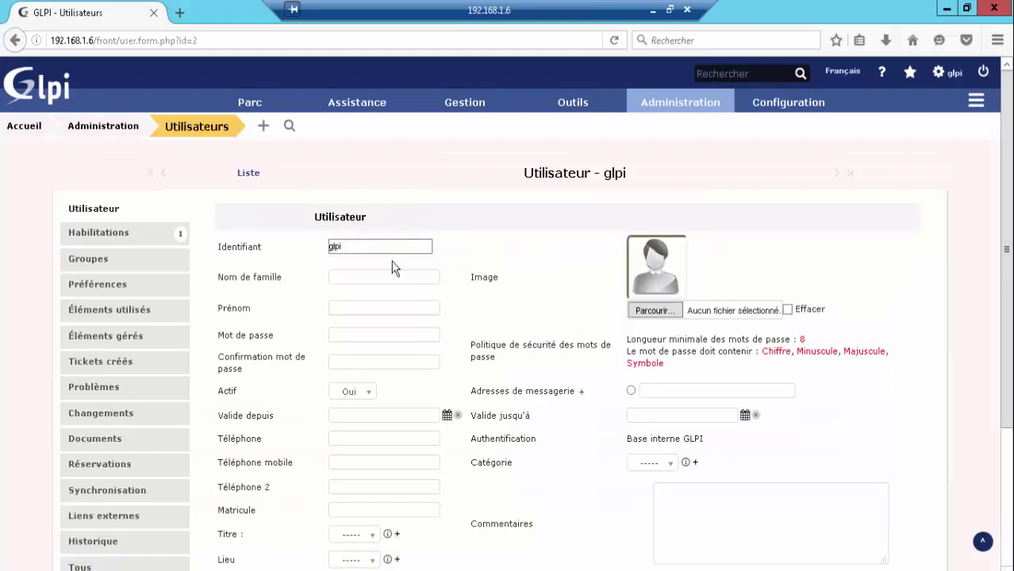
left_click(343, 338)
left_click(347, 361)
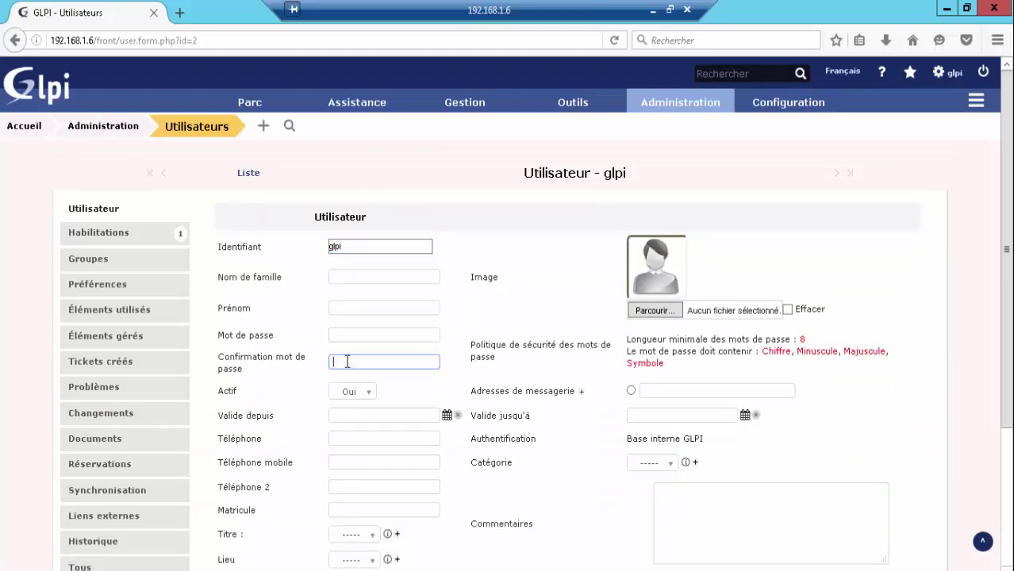
left_click(353, 334)
left_click(357, 362)
left_click(357, 337)
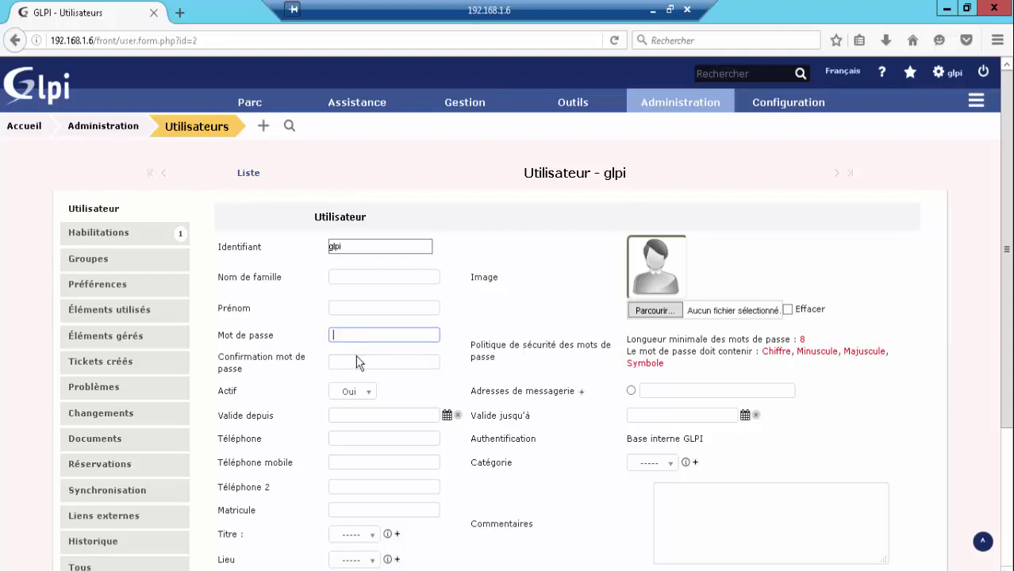
left_click(357, 363)
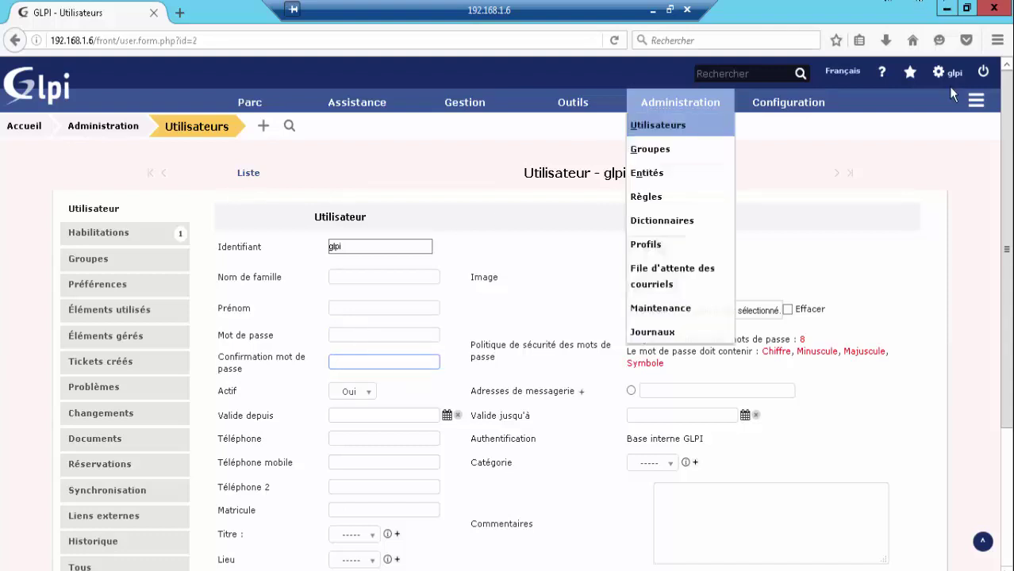
left_click(343, 334)
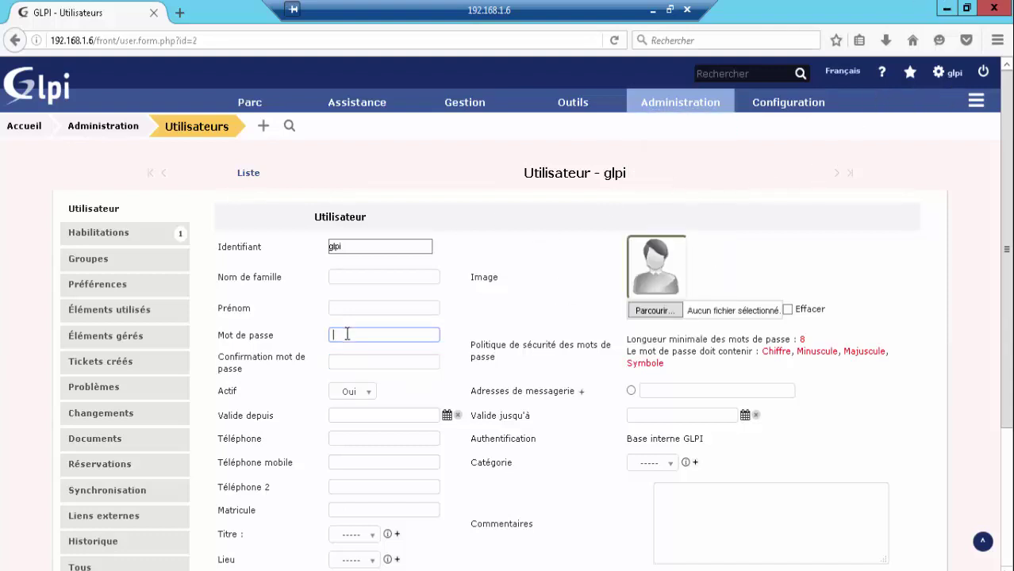
left_click(346, 360)
left_click(345, 335)
left_click(343, 359)
left_click(335, 335)
left_click(336, 360)
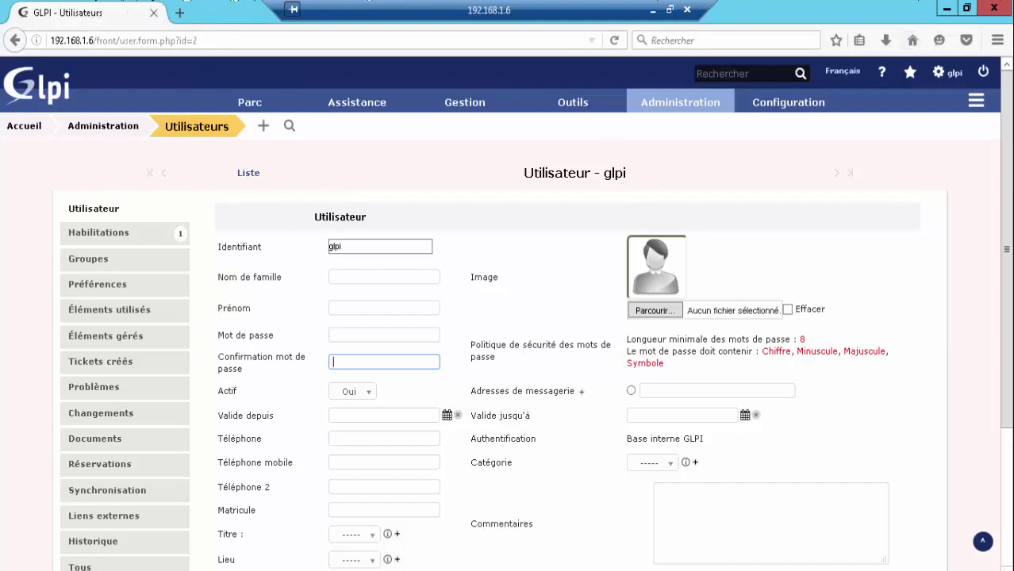
- Select the server address in the URL, return to the glpi user form, and minimize the RDP session
left_click_drag(93, 40, 35, 41)
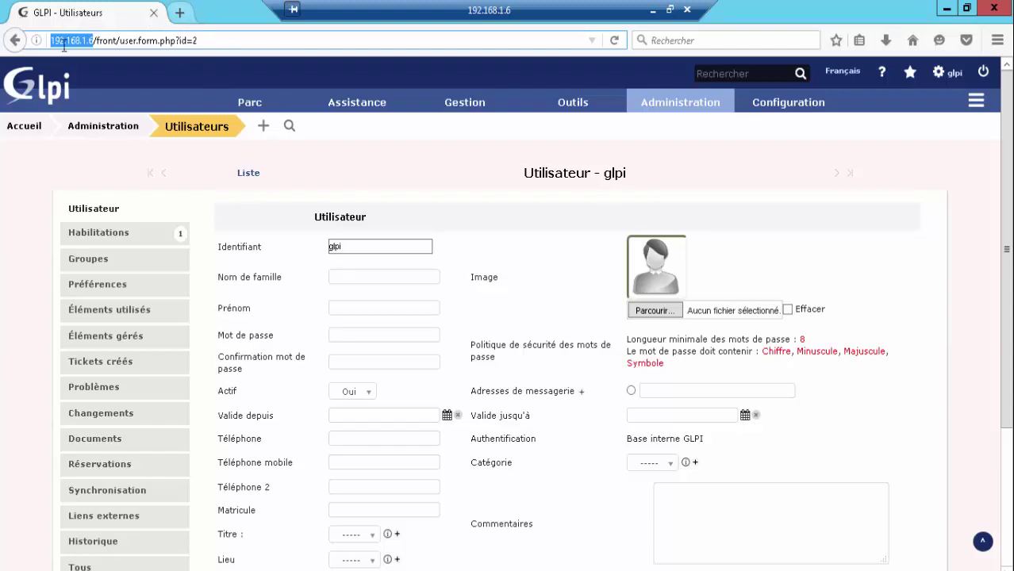
left_click(180, 13)
left_click(124, 14)
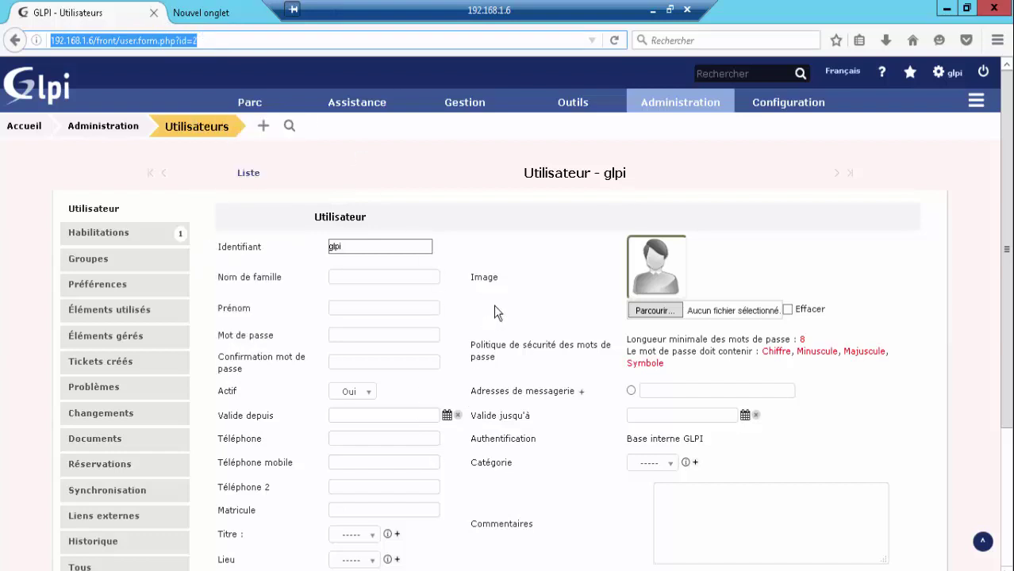
left_click(652, 11)
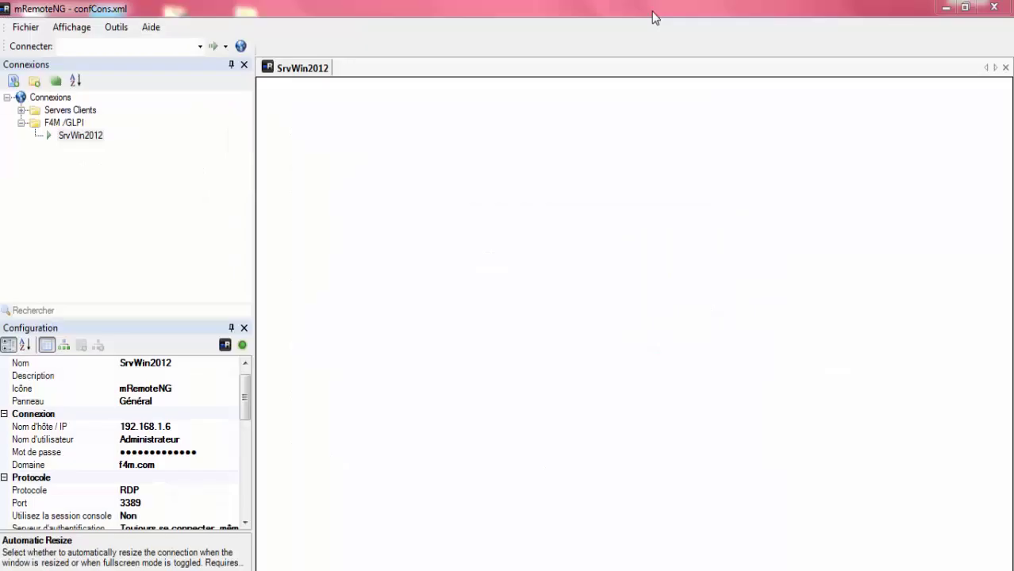